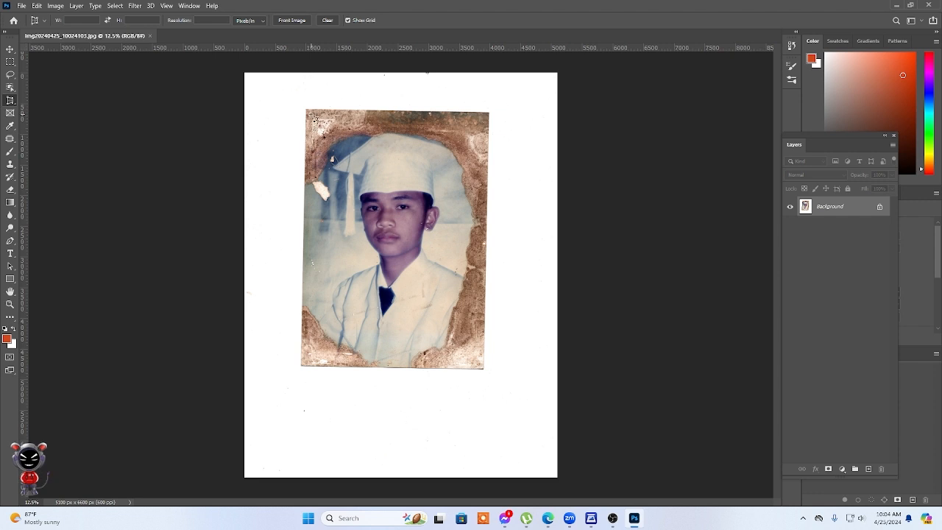
Perspective-crop the scan to the four corners of the damaged portrait, leaving out the white scanner margin.
drag(305, 109, 484, 368)
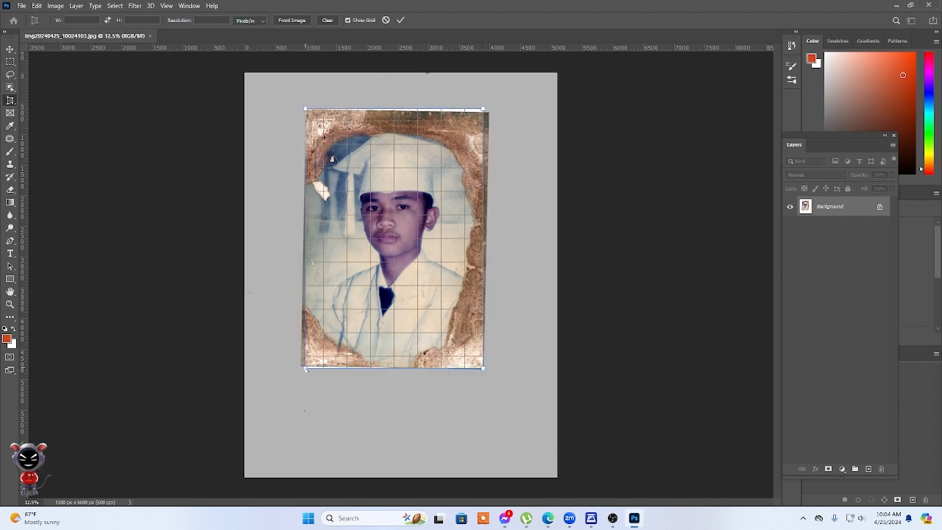
drag(307, 370, 301, 366)
drag(485, 112, 489, 113)
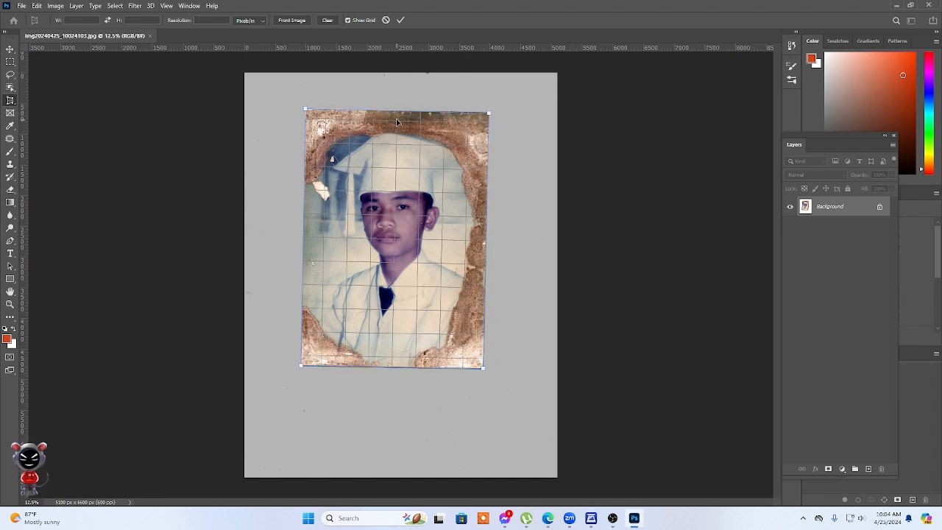
click(401, 21)
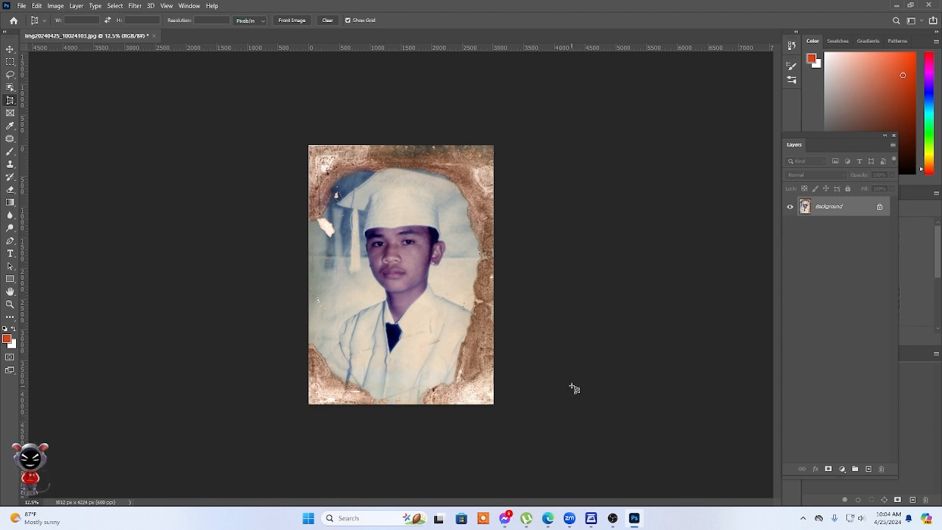
Crop the portrait to the A-Four preset, 8.27 x 11.69 in at 300 px/in.
right_click(11, 102)
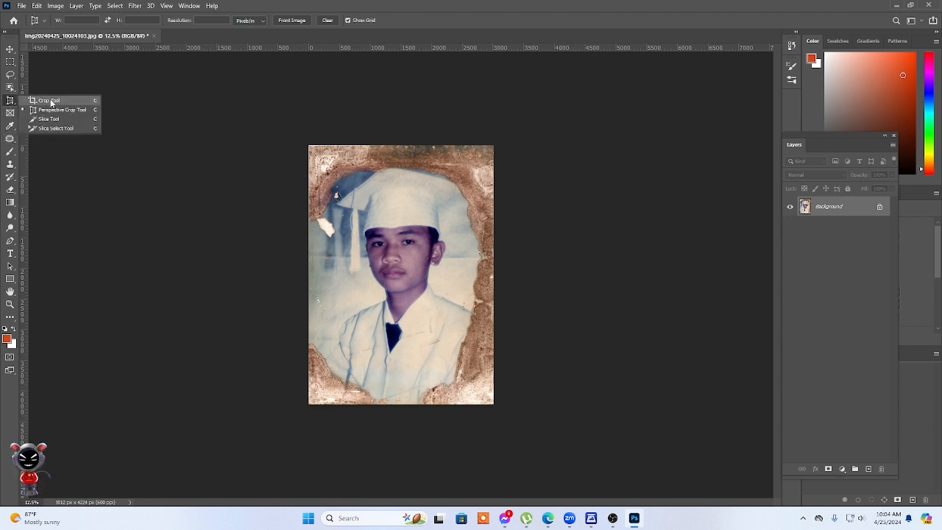
click(48, 100)
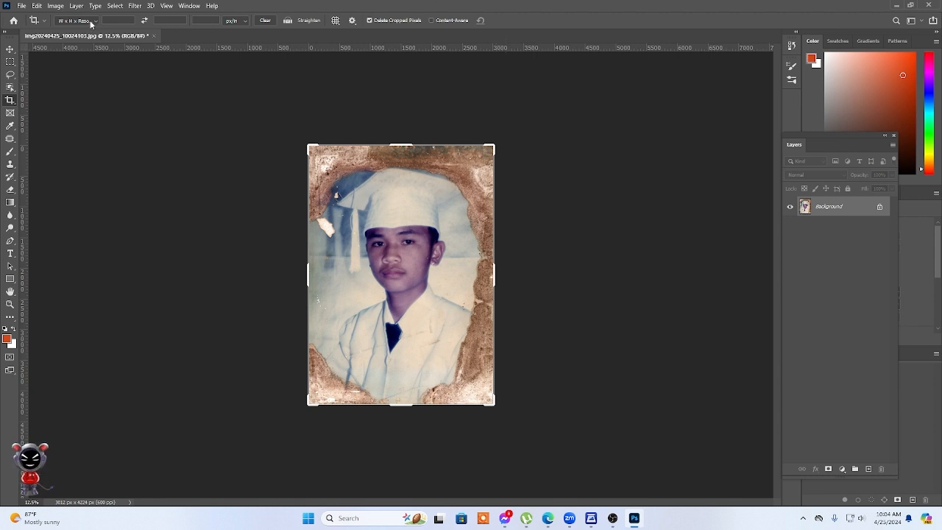
click(91, 22)
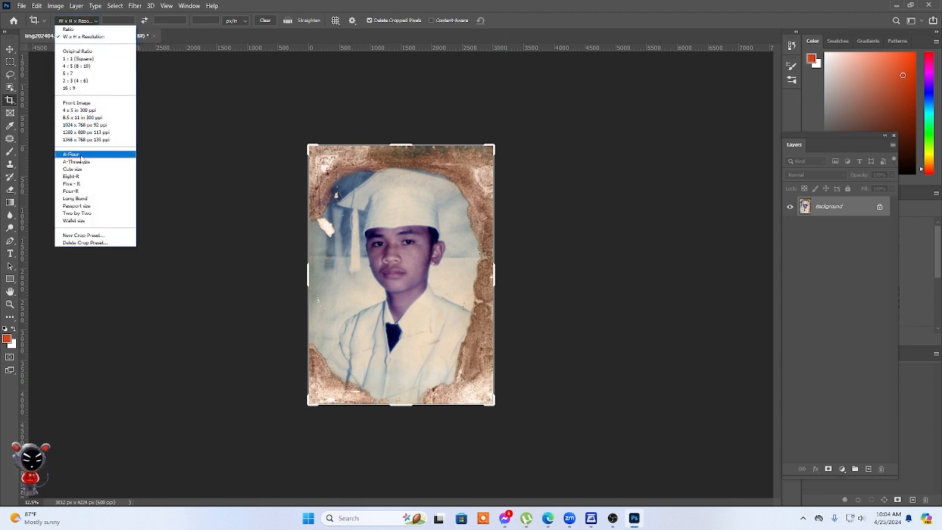
click(71, 153)
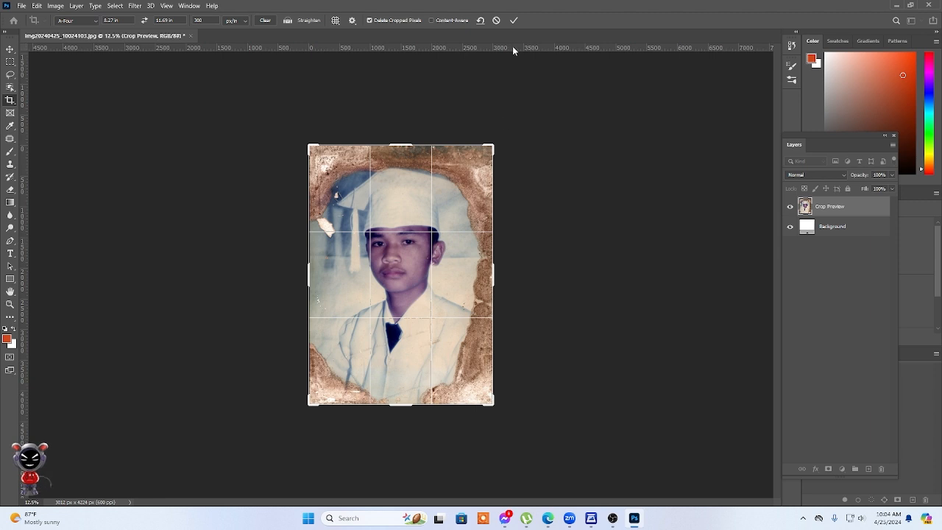
click(513, 20)
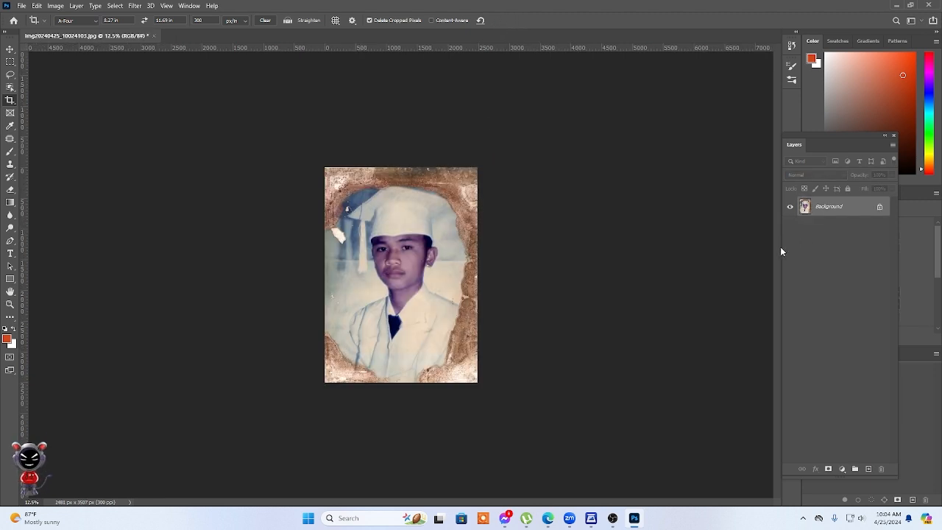
Duplicate the Background layer, then hide the copy and unlock the original as the layer for retouching.
right_click(864, 211)
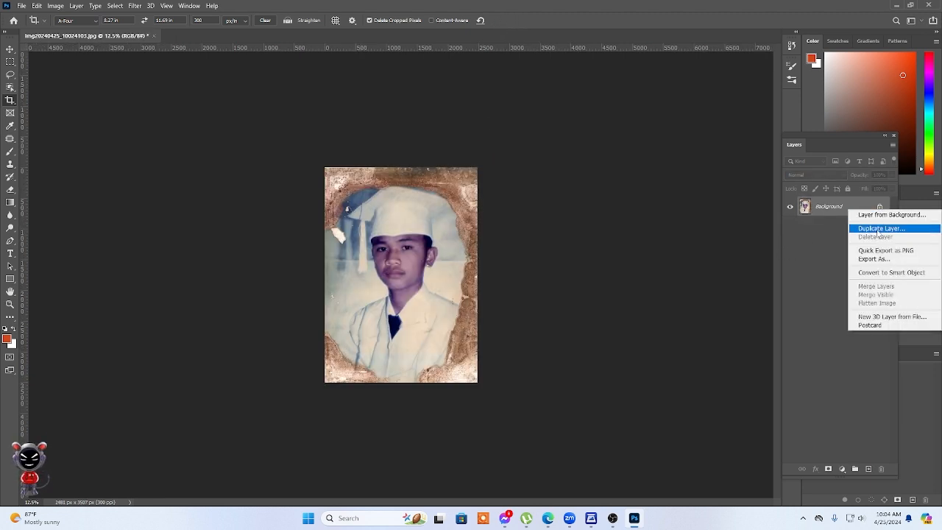
click(878, 229)
click(552, 152)
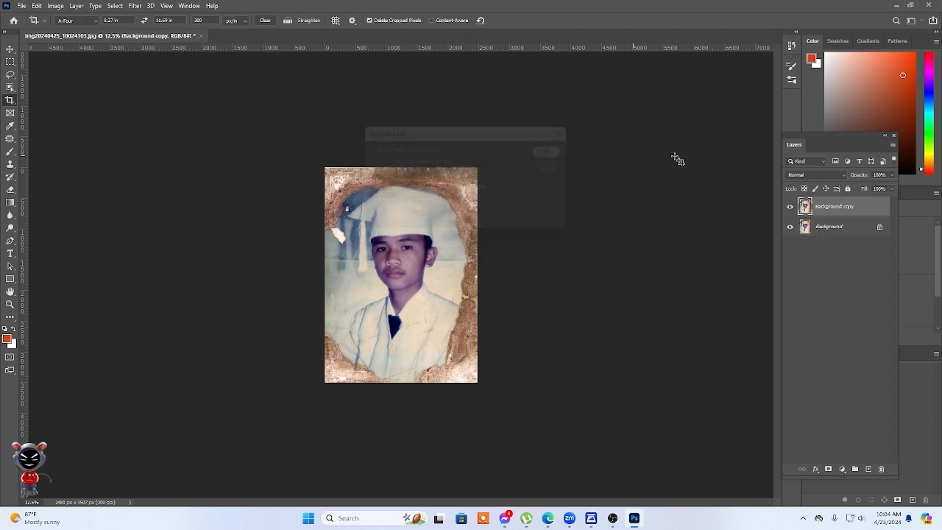
click(881, 228)
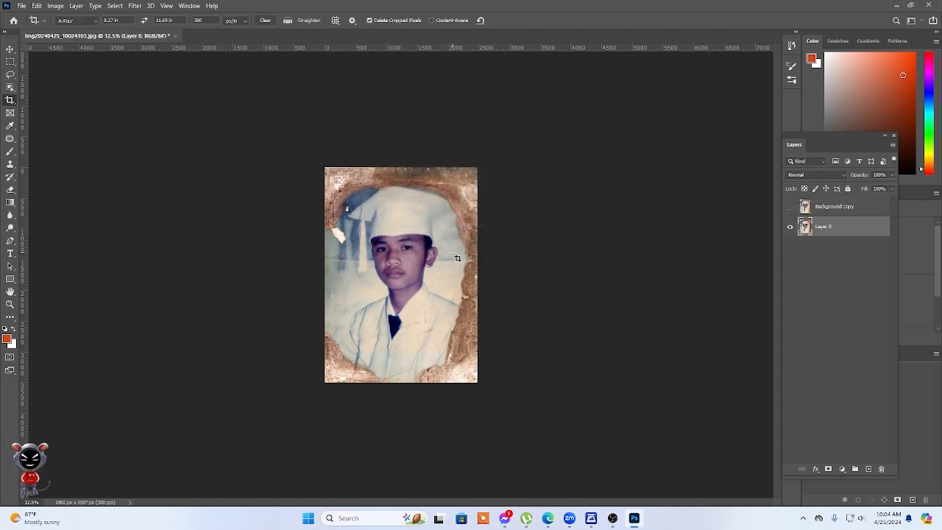
Remove the white spots on the cheek beside the ear and on the earlobe with the Patch tool.
scroll(451, 250, up, 8)
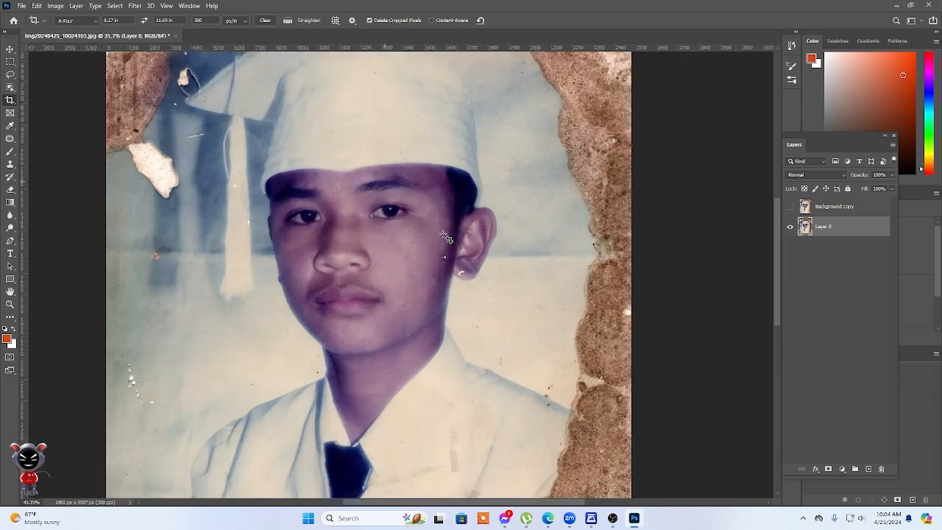
scroll(447, 237, up, 1)
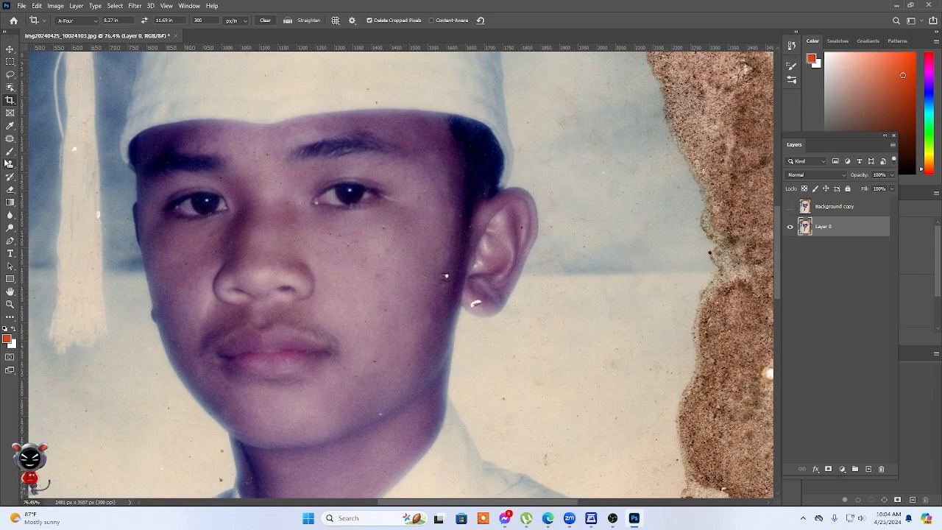
click(10, 138)
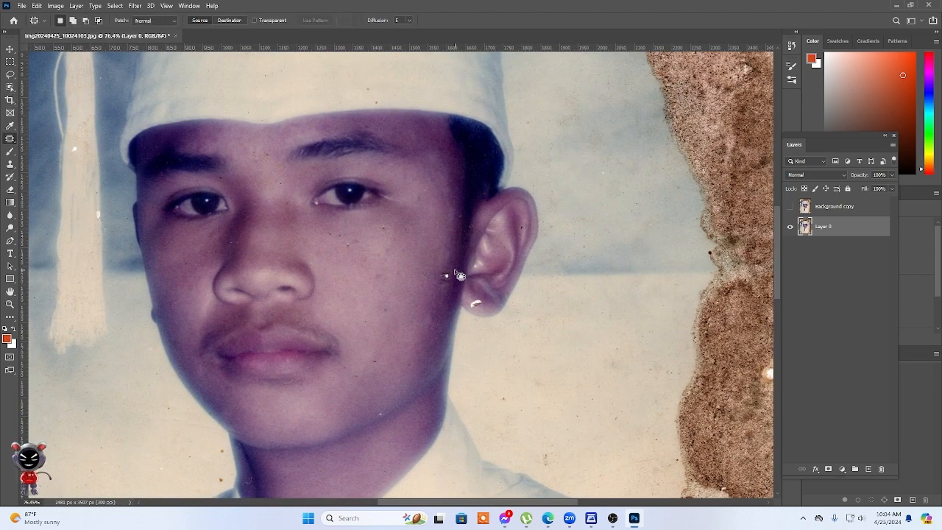
mouse_move(454, 287)
mouse_down()
mouse_move(436, 293)
mouse_move(451, 279)
mouse_up()
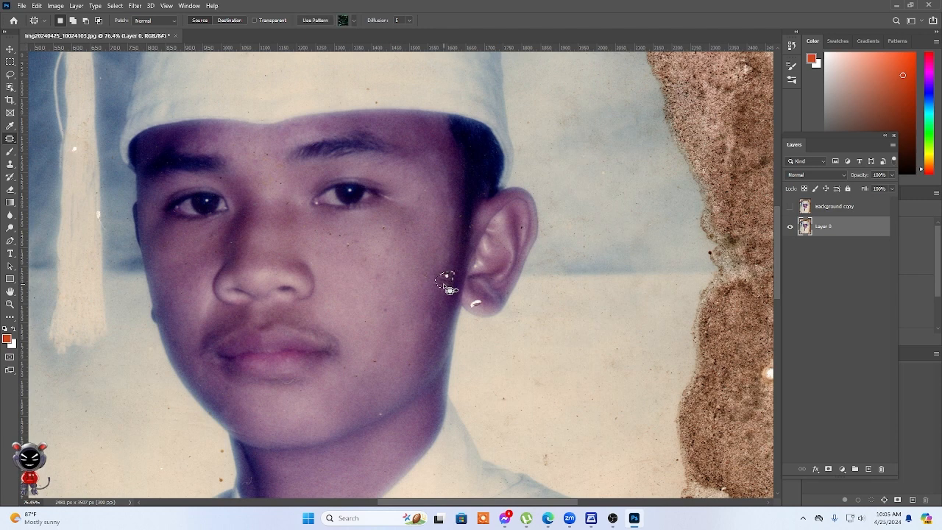
click(485, 299)
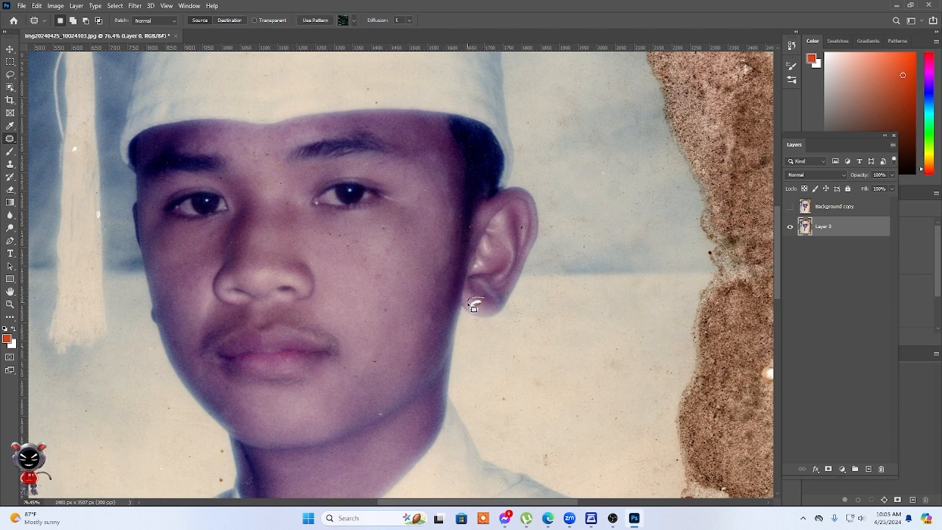
mouse_move(472, 309)
mouse_down()
mouse_move(483, 303)
mouse_move(468, 300)
mouse_up()
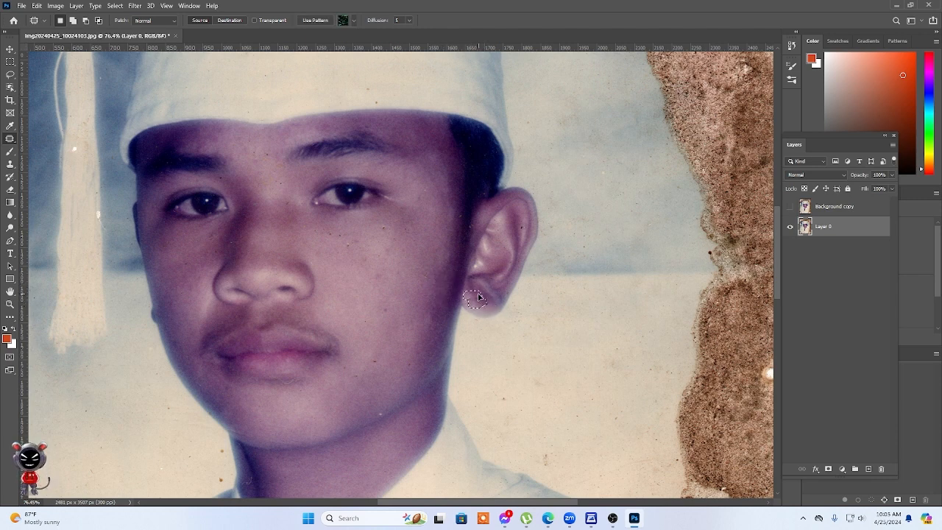
click(393, 344)
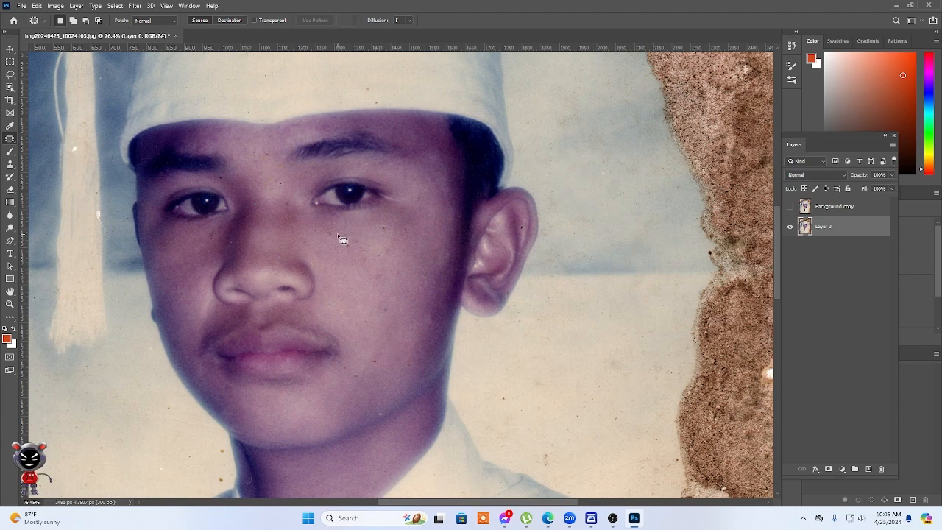
Patch the small dark specks on the cheek below the eye nearest the visible ear using clean skin.
mouse_move(336, 231)
mouse_down()
mouse_move(328, 234)
mouse_move(339, 251)
mouse_up()
click(370, 276)
scroll(362, 273, up, 5)
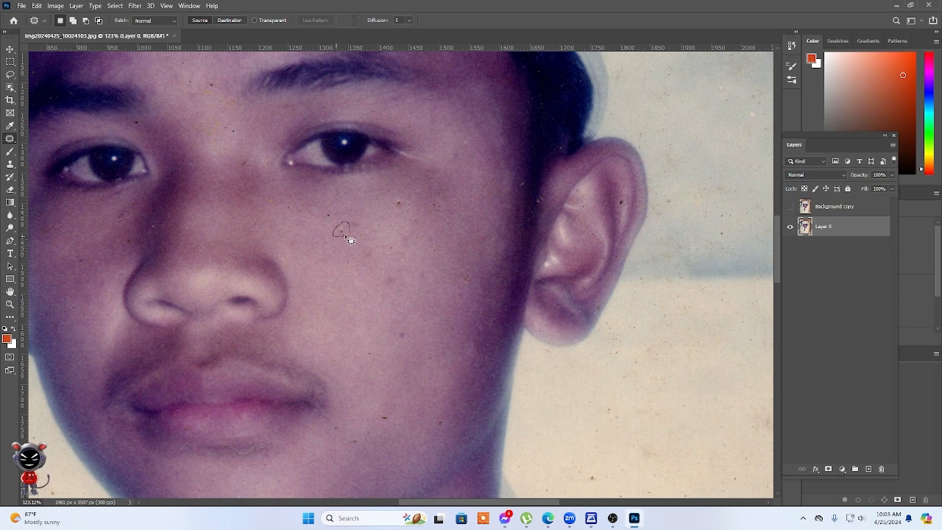
drag(344, 233, 343, 231)
drag(395, 213, 405, 210)
drag(337, 228, 343, 223)
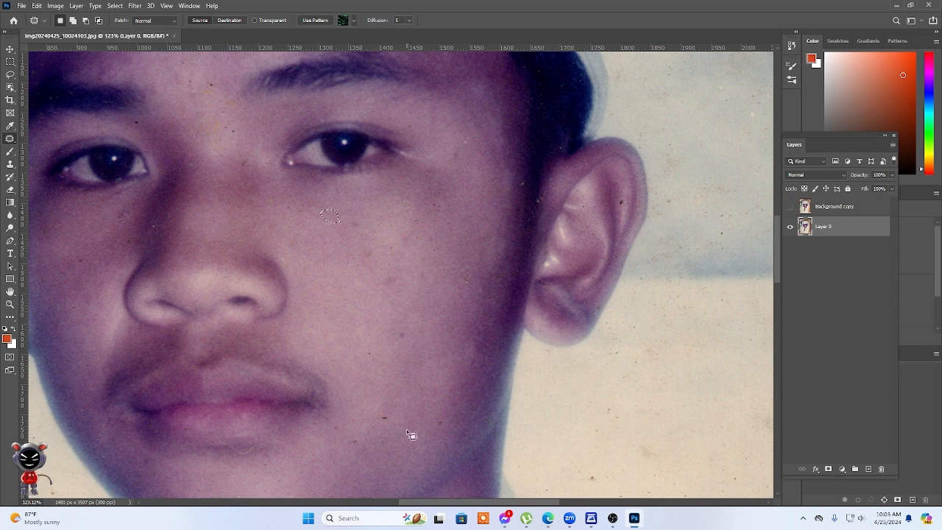
Patch the dark speck on the lower cheek beside the corner of the mouth.
drag(401, 427, 393, 414)
drag(447, 425, 442, 416)
drag(365, 438, 358, 433)
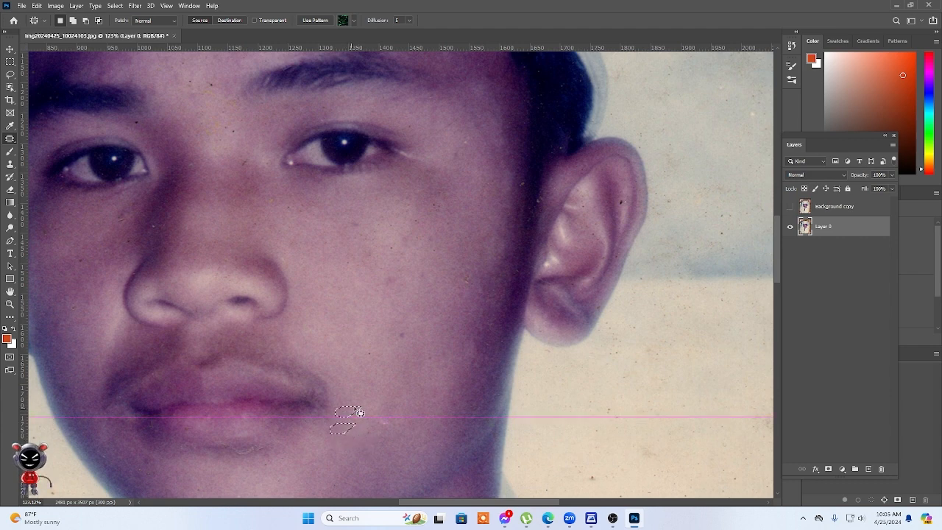
Patch the specks between the eyebrows, on the nose bridge and in the hair above the ear.
scroll(488, 393, up, 3)
scroll(488, 393, left, 5)
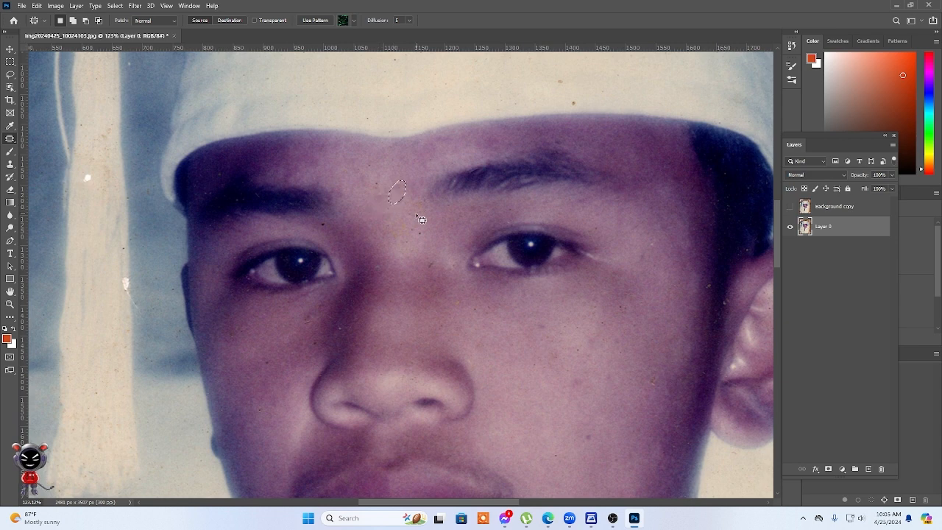
mouse_move(427, 230)
mouse_down()
mouse_move(413, 238)
mouse_move(423, 232)
mouse_move(423, 270)
mouse_move(437, 264)
mouse_move(442, 274)
mouse_up()
click(438, 266)
mouse_move(715, 286)
mouse_down()
mouse_move(702, 285)
mouse_move(712, 296)
mouse_move(708, 267)
mouse_move(724, 292)
mouse_move(719, 309)
mouse_move(732, 304)
mouse_move(726, 290)
mouse_move(747, 231)
mouse_up()
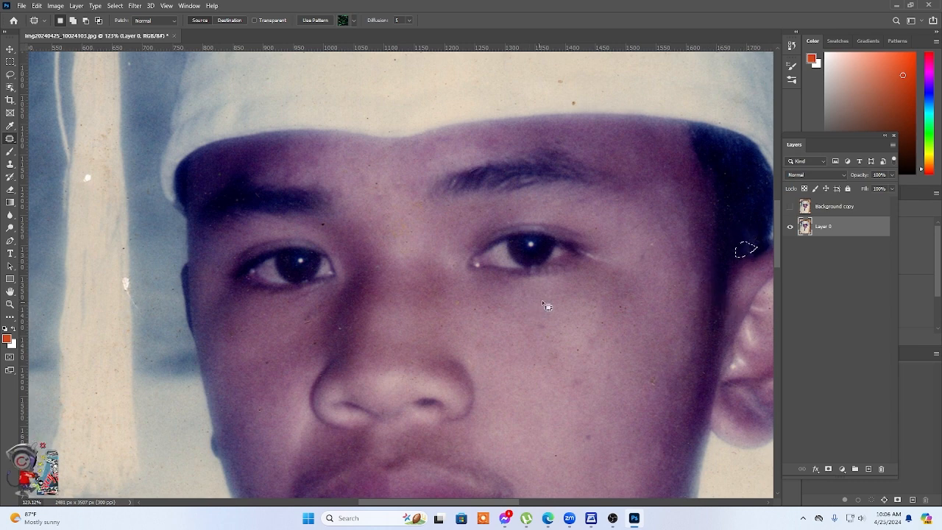
click(642, 302)
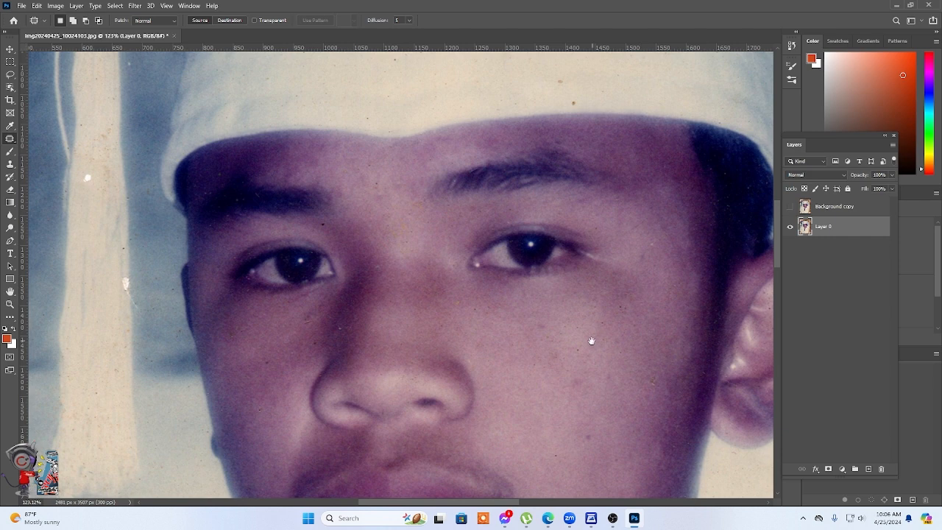
Patch the light speck on the jawline and the brown spots in the backdrop beside the neck.
scroll(584, 342, down, 5)
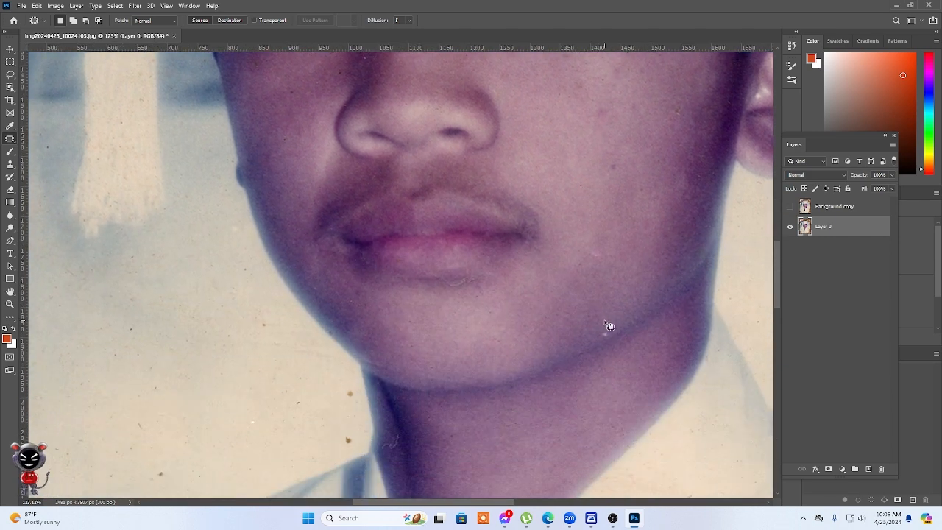
mouse_move(616, 326)
mouse_down()
mouse_move(590, 334)
mouse_move(612, 320)
mouse_up()
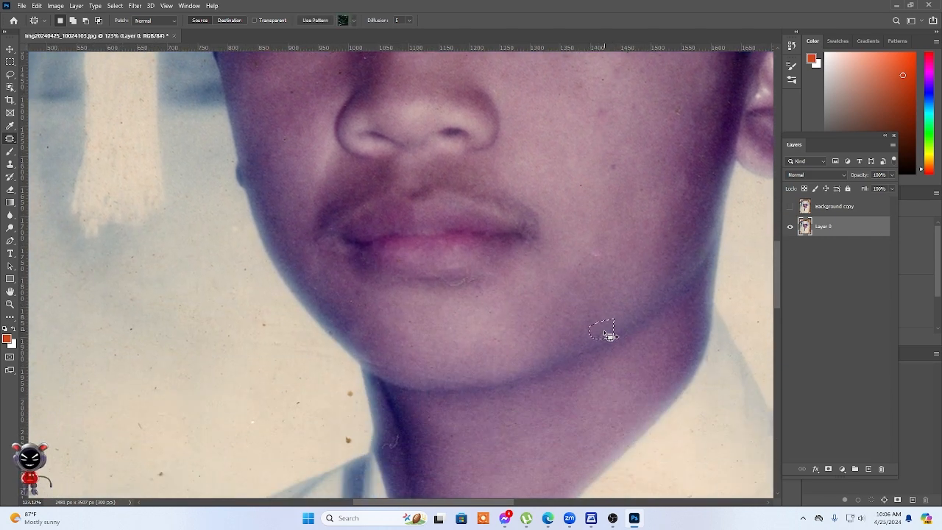
scroll(513, 307, down, 3)
scroll(513, 307, left, 3)
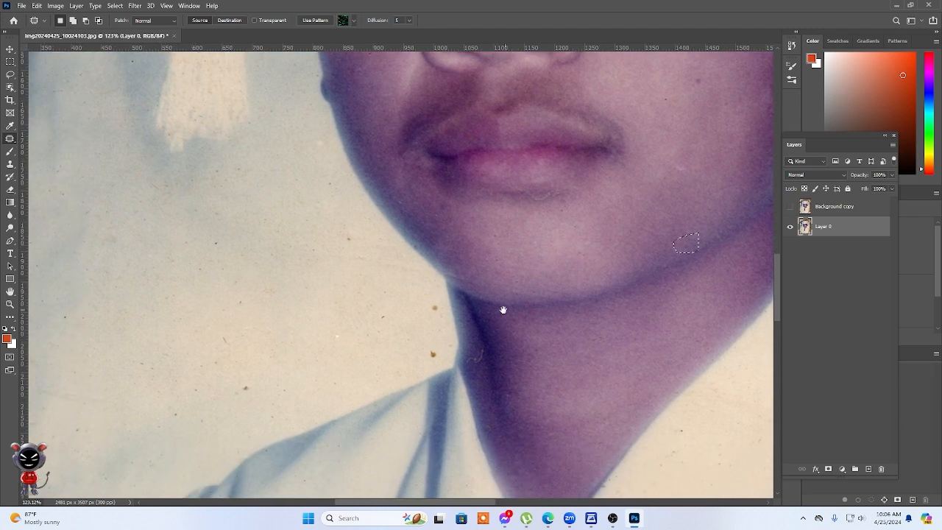
mouse_move(442, 303)
mouse_down()
mouse_move(443, 313)
mouse_move(439, 306)
mouse_up()
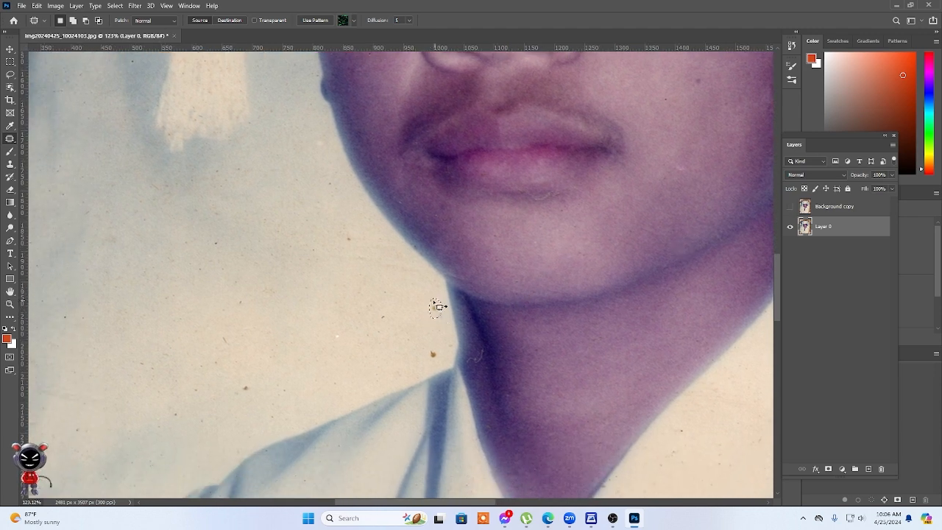
mouse_move(444, 343)
mouse_down()
mouse_move(418, 354)
mouse_move(445, 344)
mouse_up()
mouse_move(436, 348)
mouse_down()
mouse_move(403, 325)
mouse_move(410, 319)
mouse_up()
Patch the larger brown stains and the smudged crease running across the jacket from the tie toward the sleeve.
scroll(410, 319, down, 5)
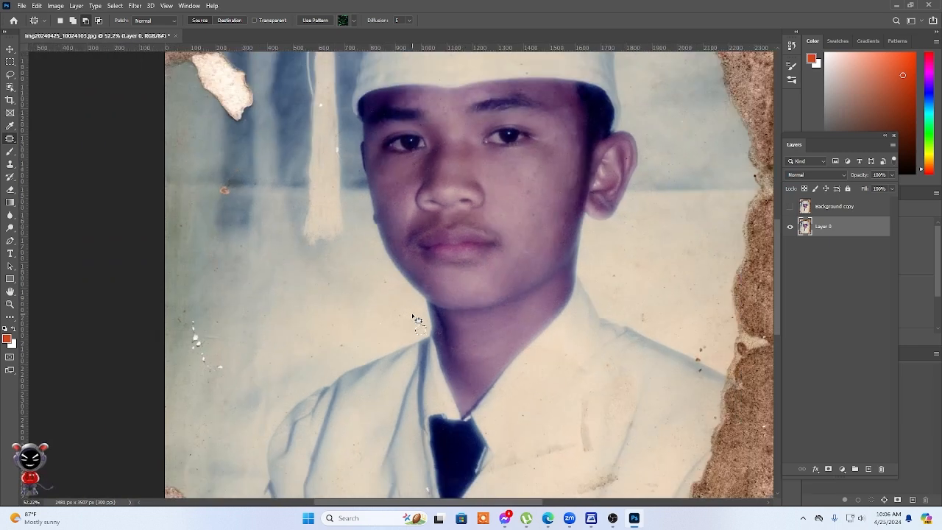
scroll(413, 317, down, 4)
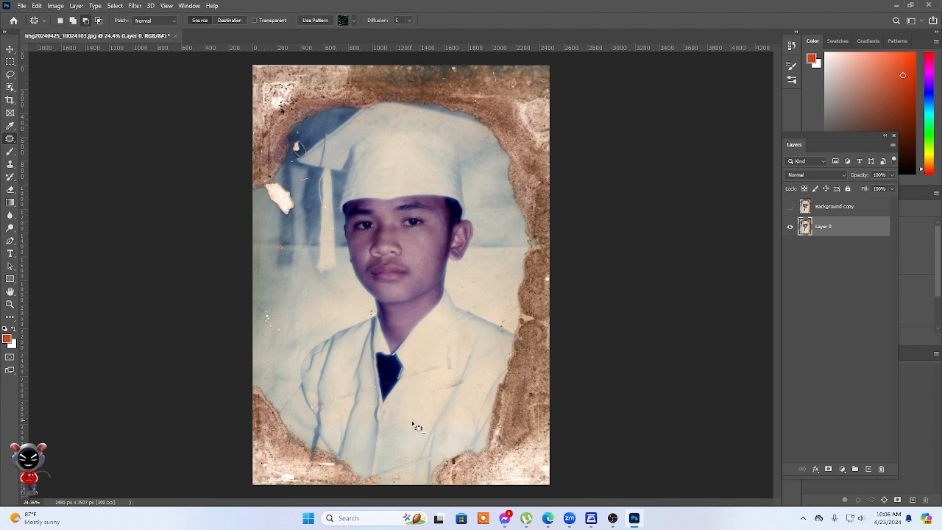
scroll(437, 342, up, 2)
scroll(437, 342, up, 2)
scroll(619, 290, up, 1)
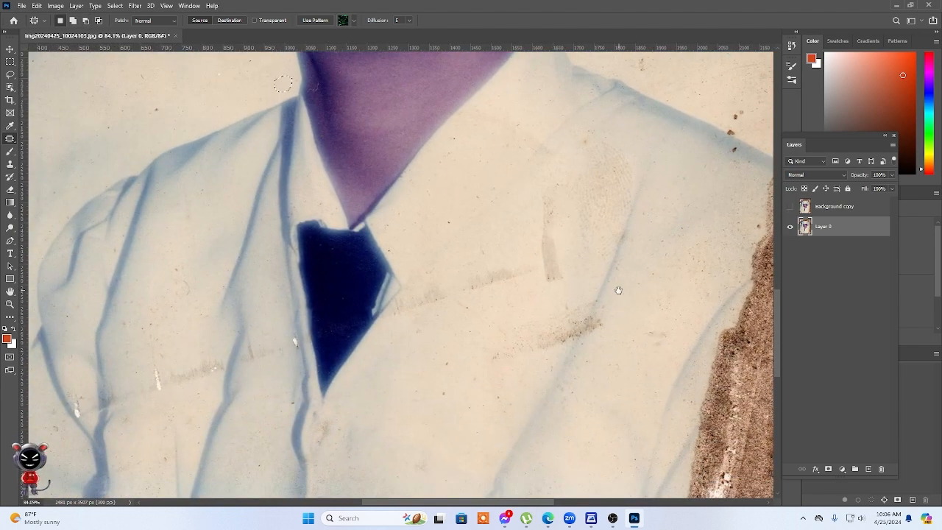
mouse_move(605, 298)
mouse_down()
mouse_move(575, 343)
mouse_move(475, 369)
mouse_move(471, 353)
mouse_move(564, 310)
mouse_move(590, 317)
mouse_move(549, 385)
mouse_up()
mouse_move(580, 221)
mouse_down()
mouse_move(557, 204)
mouse_move(536, 246)
mouse_move(541, 284)
mouse_move(560, 287)
mouse_move(584, 237)
mouse_move(556, 314)
mouse_up()
mouse_move(523, 243)
mouse_down()
mouse_move(415, 297)
mouse_move(413, 320)
mouse_move(556, 273)
mouse_move(562, 256)
mouse_up()
drag(518, 282, 516, 312)
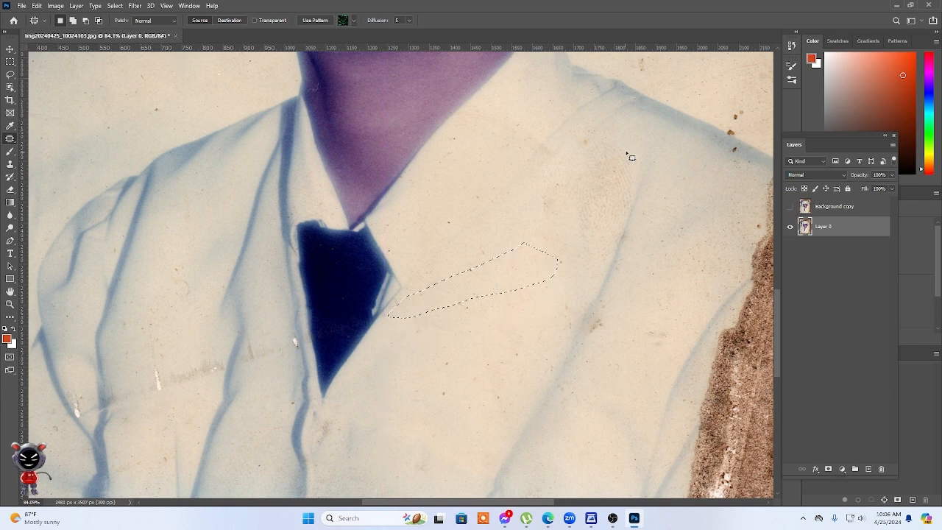
Patch the remaining stains on the jacket's upper chest, along its long fold and near the torn brown edge.
mouse_move(627, 143)
mouse_down()
mouse_move(638, 183)
mouse_move(629, 213)
mouse_move(612, 246)
mouse_move(585, 254)
mouse_move(551, 234)
mouse_move(531, 194)
mouse_move(615, 142)
mouse_up()
drag(570, 230, 545, 271)
mouse_move(624, 288)
mouse_down()
mouse_move(602, 321)
mouse_move(619, 339)
mouse_move(625, 293)
mouse_up()
drag(609, 328, 605, 351)
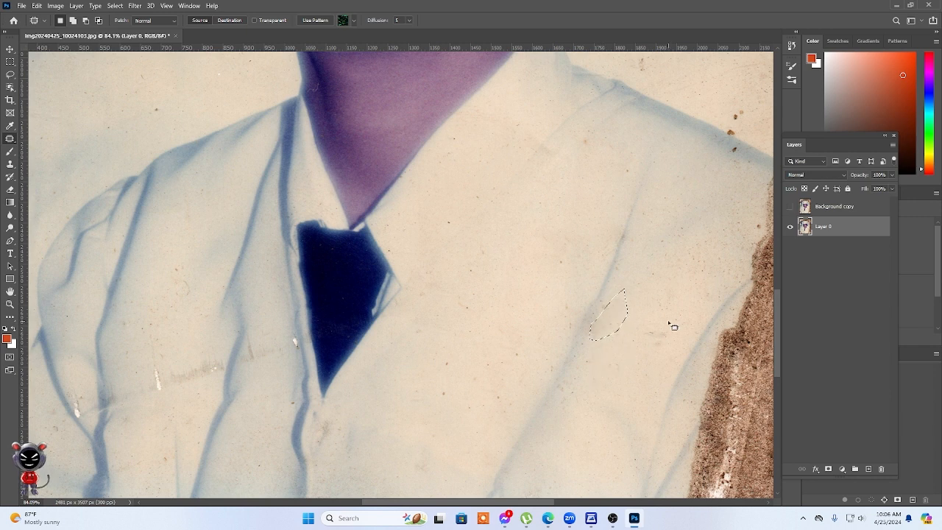
mouse_move(671, 316)
mouse_down()
mouse_move(632, 344)
mouse_move(667, 343)
mouse_move(671, 318)
mouse_up()
Patch the white nick beside the tie and the smudged crease and pale scratch between the jacket's folds.
mouse_move(289, 328)
mouse_down()
mouse_move(258, 328)
mouse_move(240, 367)
mouse_move(267, 375)
mouse_move(293, 366)
mouse_move(294, 325)
mouse_up()
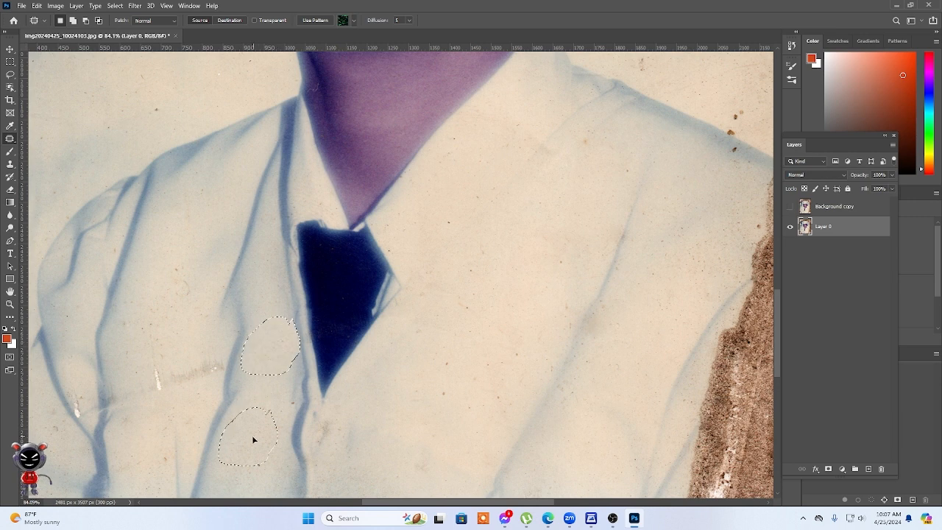
drag(318, 420, 513, 280)
mouse_move(415, 207)
mouse_down()
mouse_move(415, 235)
mouse_move(318, 271)
mouse_move(309, 256)
mouse_move(322, 234)
mouse_move(384, 217)
mouse_up()
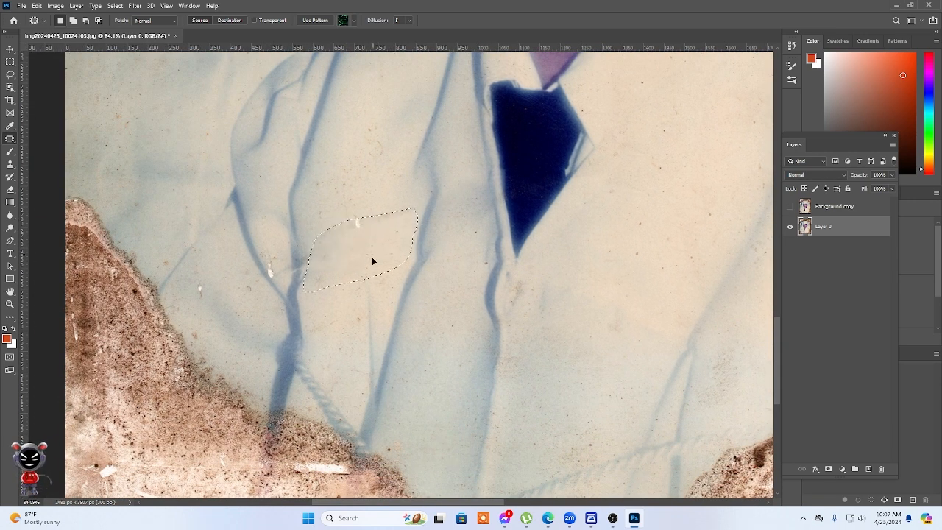
mouse_move(206, 282)
mouse_down()
mouse_move(185, 303)
mouse_move(214, 304)
mouse_move(208, 282)
mouse_move(216, 323)
mouse_up()
mouse_move(256, 269)
mouse_down()
mouse_move(236, 267)
mouse_move(255, 307)
mouse_move(256, 270)
mouse_up()
mouse_move(248, 304)
mouse_down()
mouse_move(193, 333)
mouse_move(199, 344)
mouse_move(207, 332)
mouse_move(200, 298)
mouse_up()
key(ctrl+d)
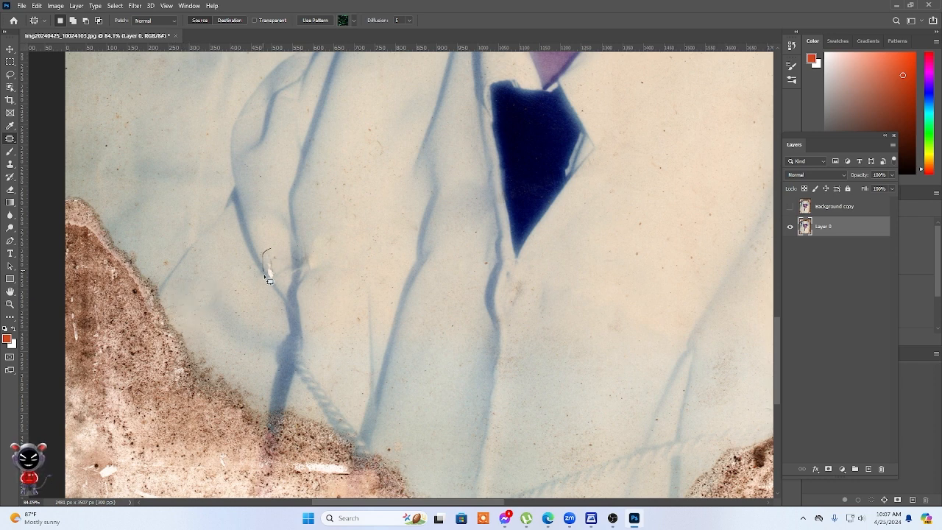
Patch the white scratch along the sleeve fold and the small ring-shaped mark on the jacket front.
drag(279, 277, 269, 238)
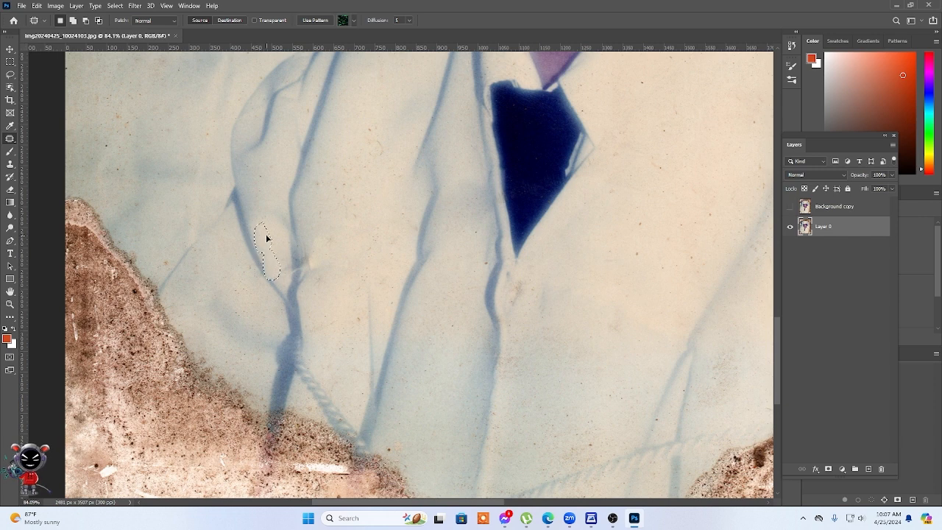
drag(268, 241, 268, 245)
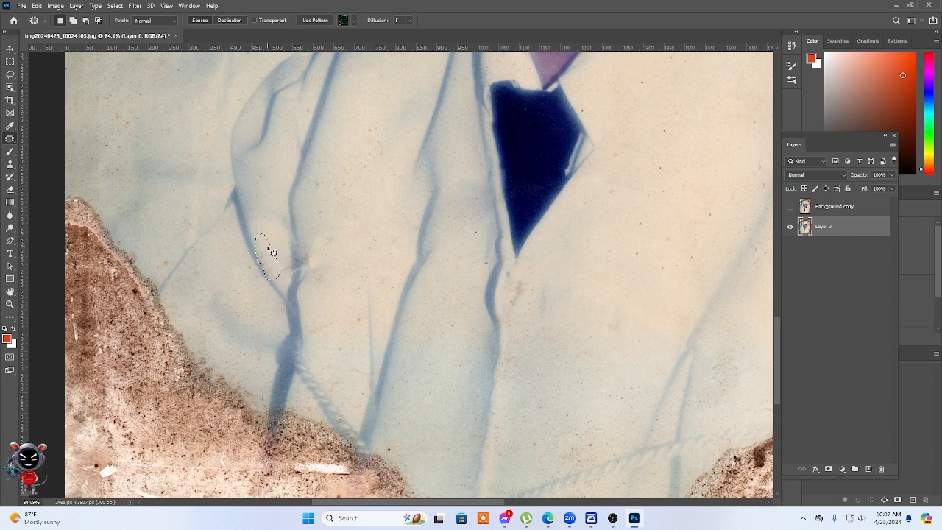
click(341, 273)
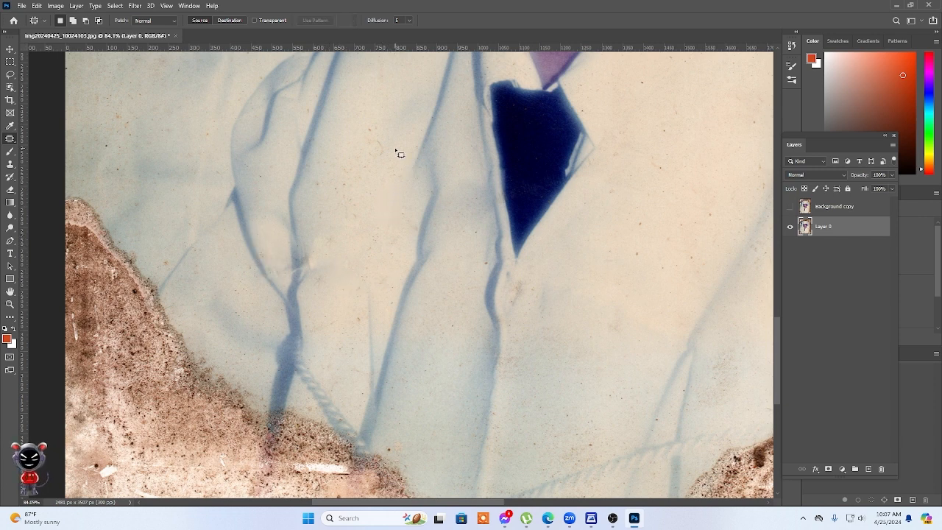
mouse_move(395, 149)
mouse_down()
mouse_move(367, 140)
mouse_move(360, 154)
mouse_move(391, 157)
mouse_up()
Begin a Pen path at the torn brown border, tracing the shoulder, collar and neck edge up to the earlobe.
scroll(563, 278, down, 2)
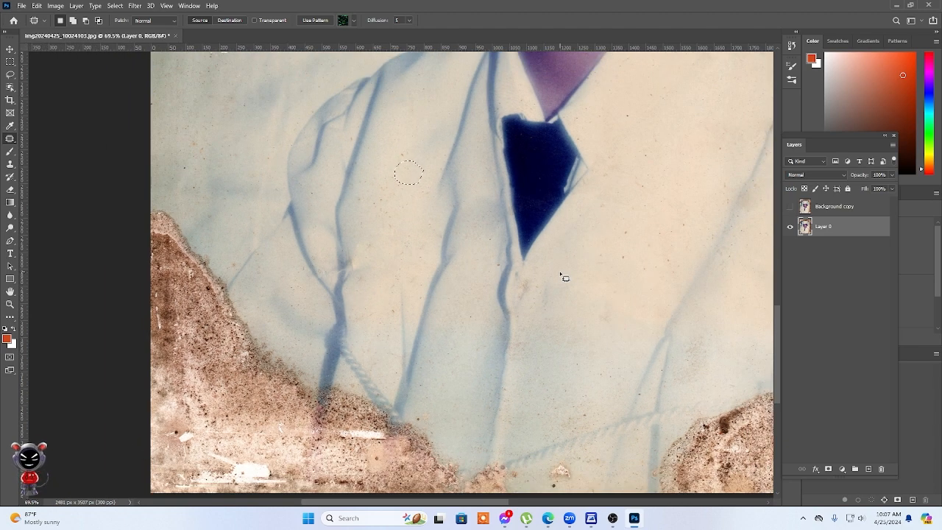
scroll(564, 277, down, 10)
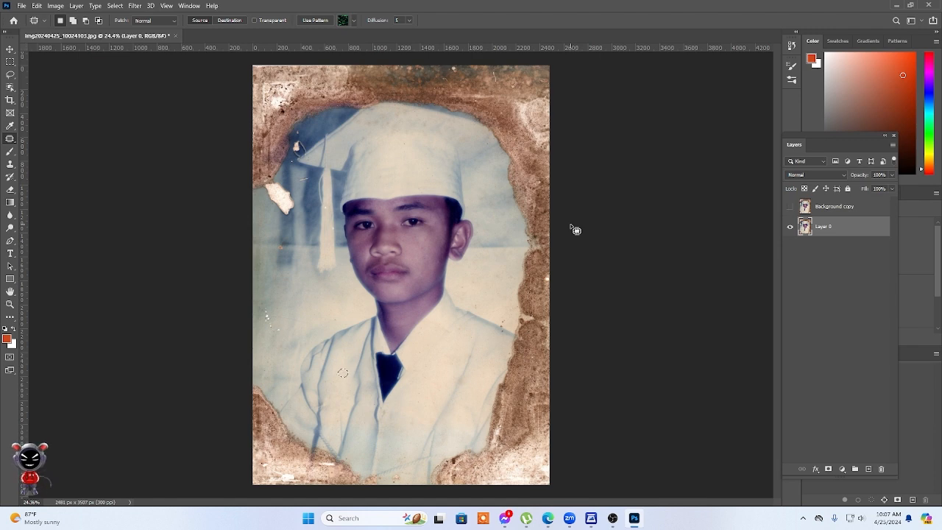
scroll(552, 389, up, 5)
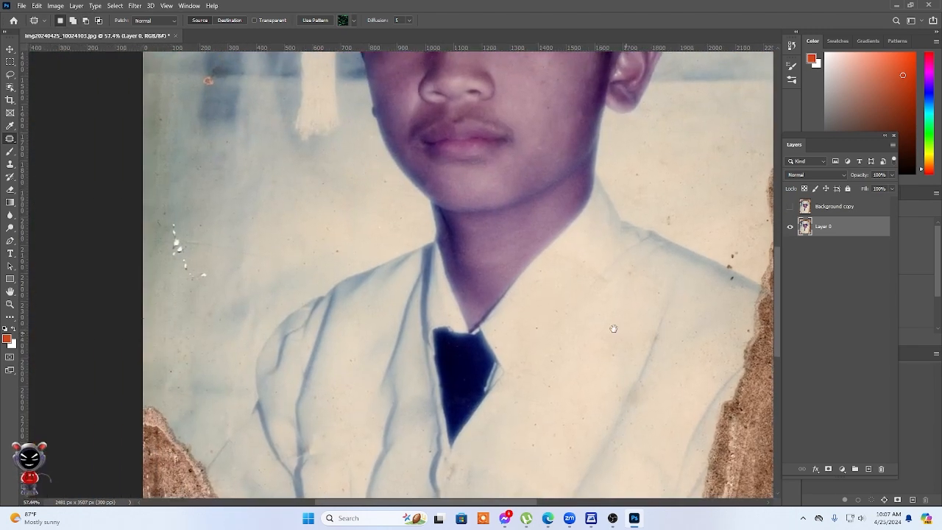
drag(613, 328, 494, 314)
key(p)
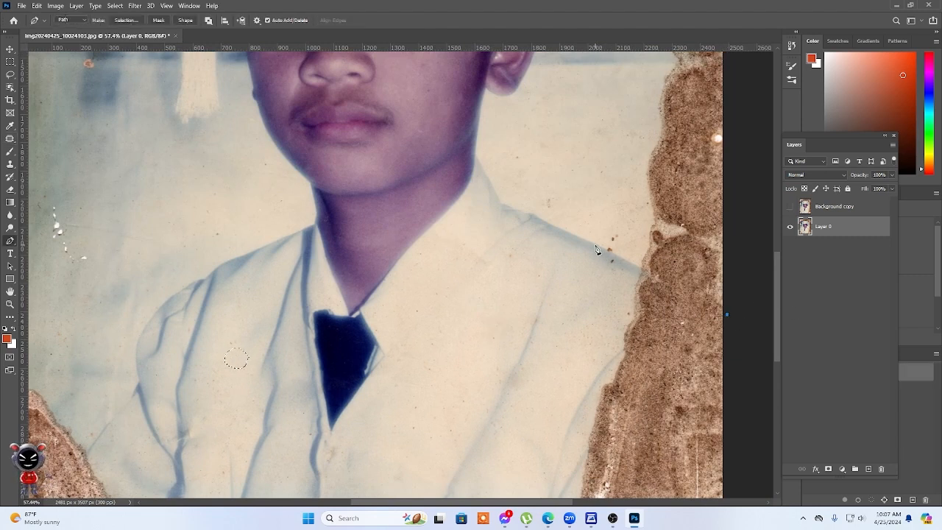
drag(610, 256, 569, 233)
click(531, 215)
scroll(508, 210, up, 3)
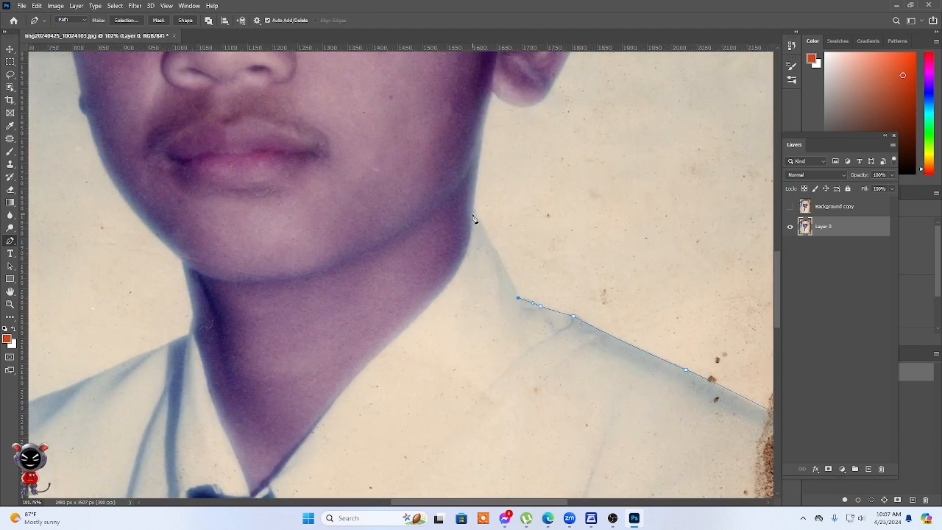
click(469, 209)
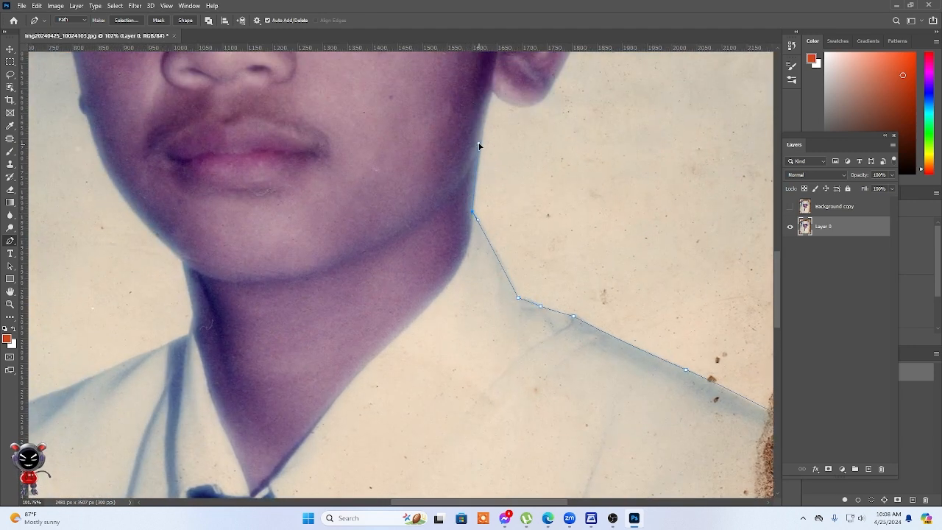
click(491, 90)
Continue the path around the ear's outer contour to where it meets the hair below the cap.
scroll(532, 257, up, 3)
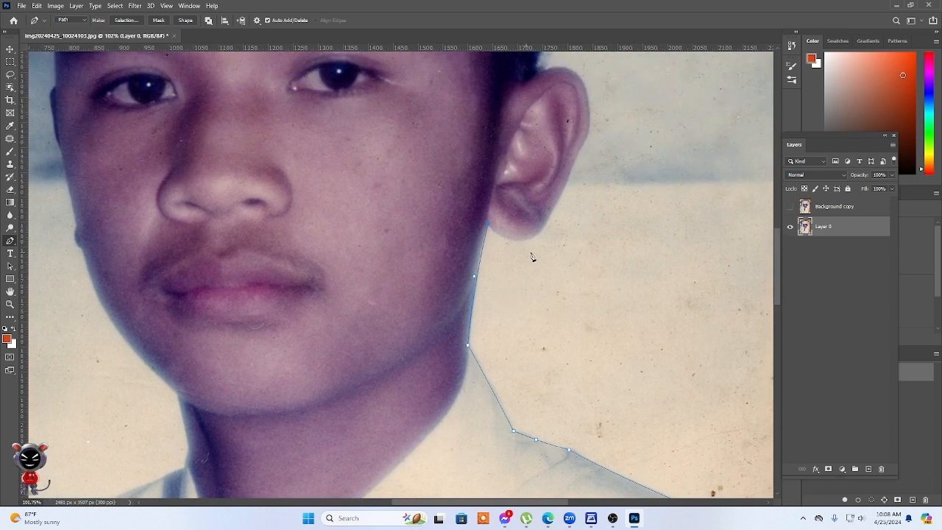
drag(560, 214, 566, 206)
scroll(572, 198, up, 3)
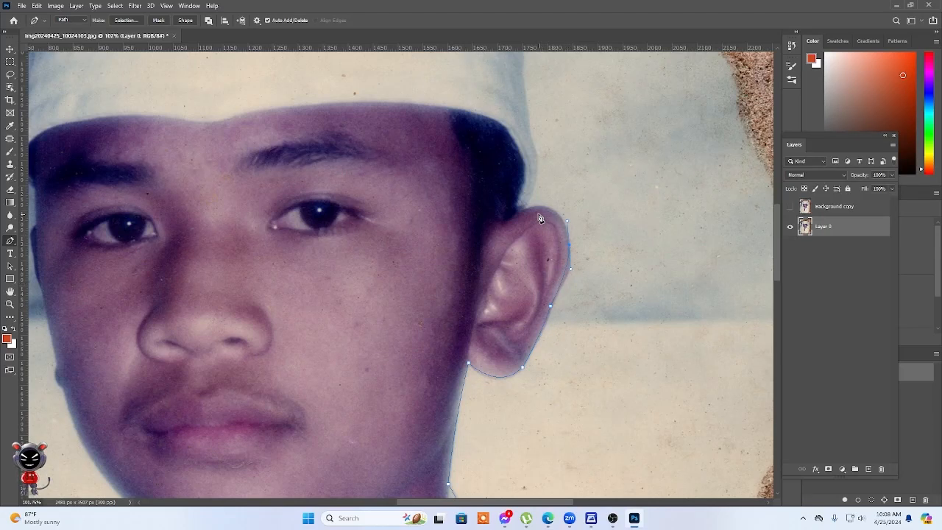
drag(522, 212, 491, 225)
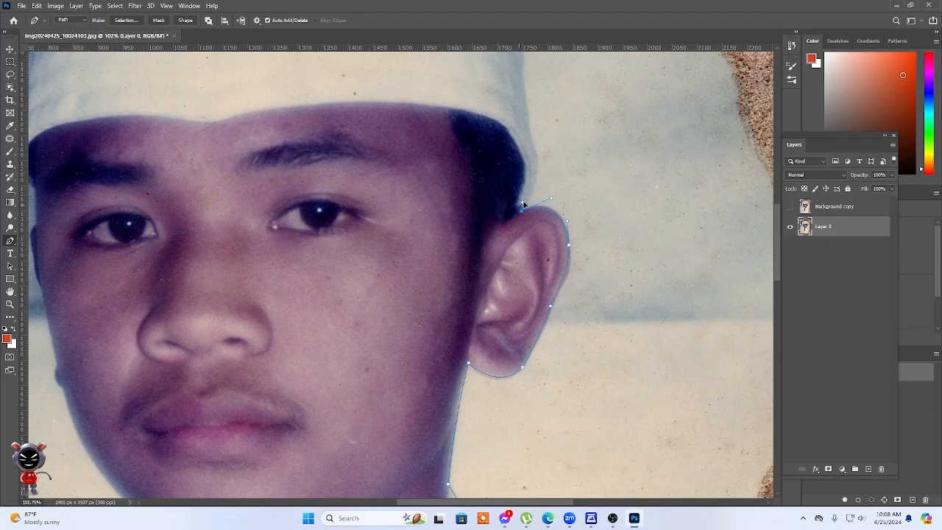
Extend the path up the cap's side edge from above the ear toward the mortarboard.
scroll(543, 216, up, 3)
drag(530, 274, 520, 210)
drag(521, 177, 606, 336)
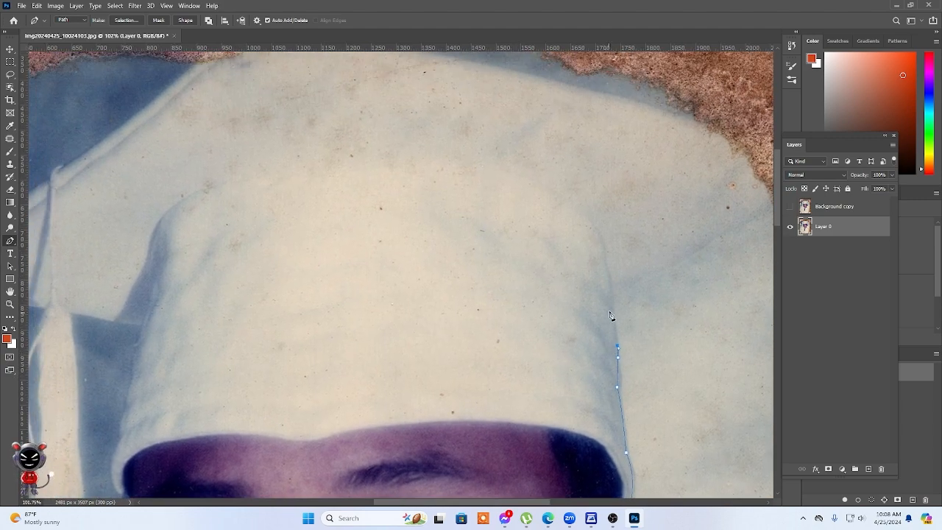
scroll(615, 299, down, 3)
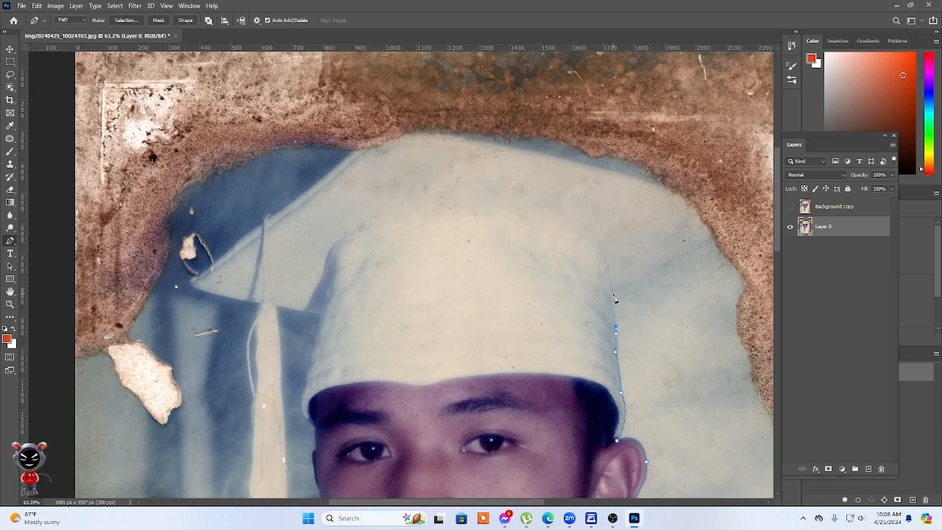
click(611, 294)
drag(639, 244, 634, 245)
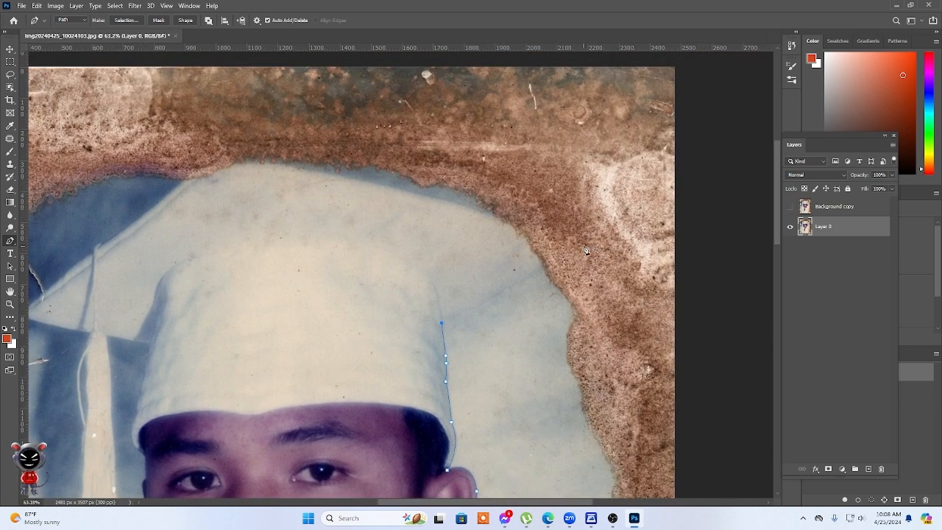
Trace the mortarboard's outline through the damaged corner, across its upper edge and down to the tassel cord.
drag(554, 268, 602, 234)
drag(487, 241, 589, 272)
drag(338, 193, 163, 174)
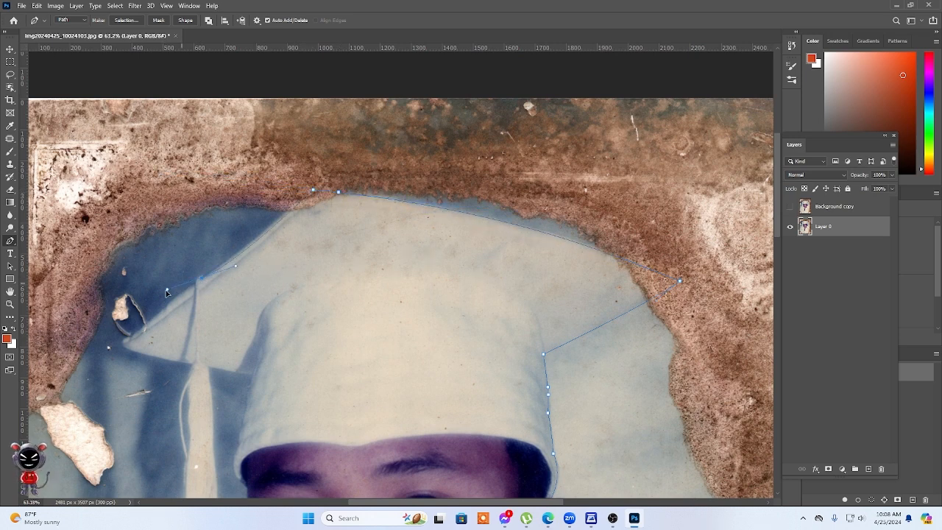
drag(166, 293, 156, 310)
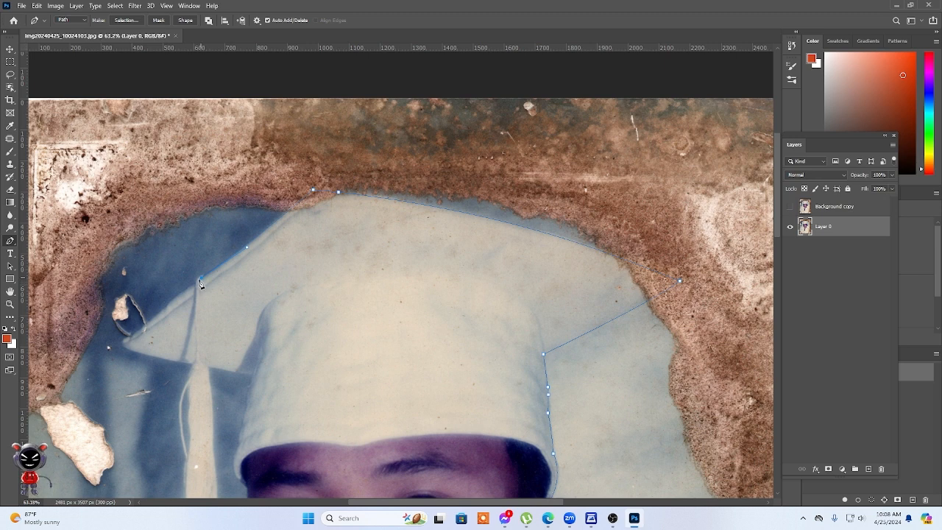
drag(194, 292, 154, 329)
Trace the mortarboard's sloping edge around its pointed corner and along the underside to the top of the tassel.
scroll(251, 344, up, 5)
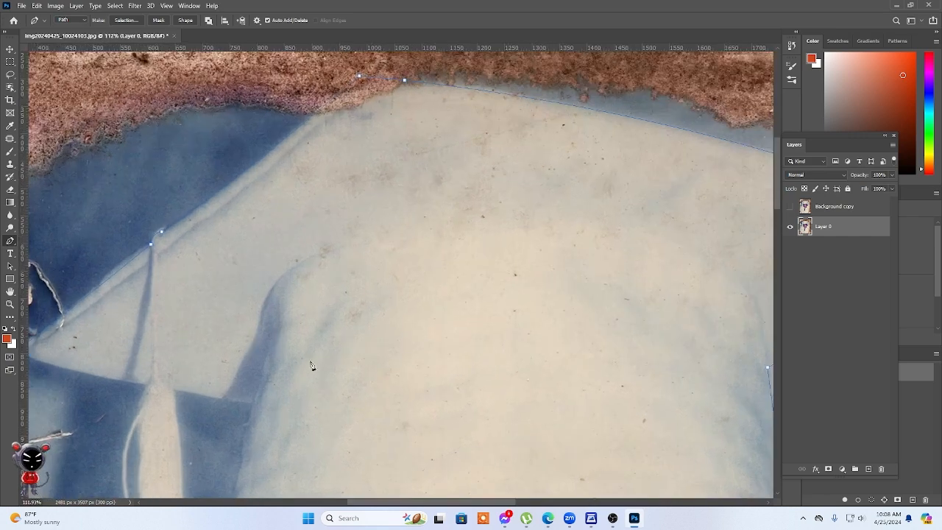
drag(300, 305, 452, 258)
scroll(448, 255, up, 4)
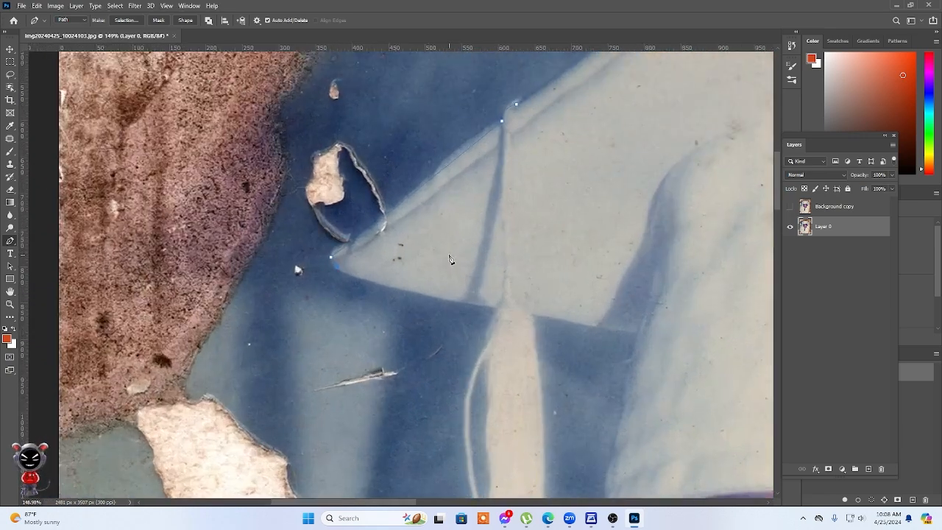
drag(503, 314, 636, 329)
Trace the tassel's outer side downward, following the looped cord and the long straight edge toward the fringe.
scroll(487, 366, down, 5)
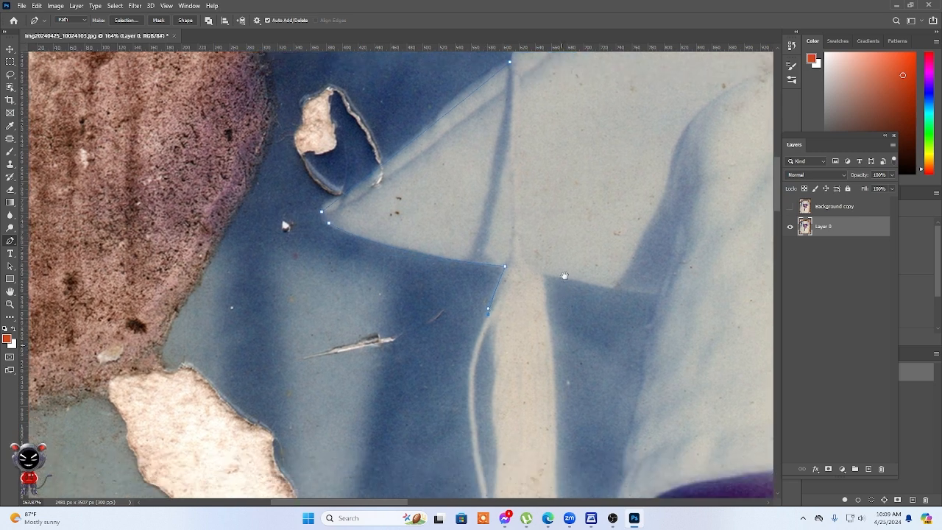
drag(475, 277, 486, 347)
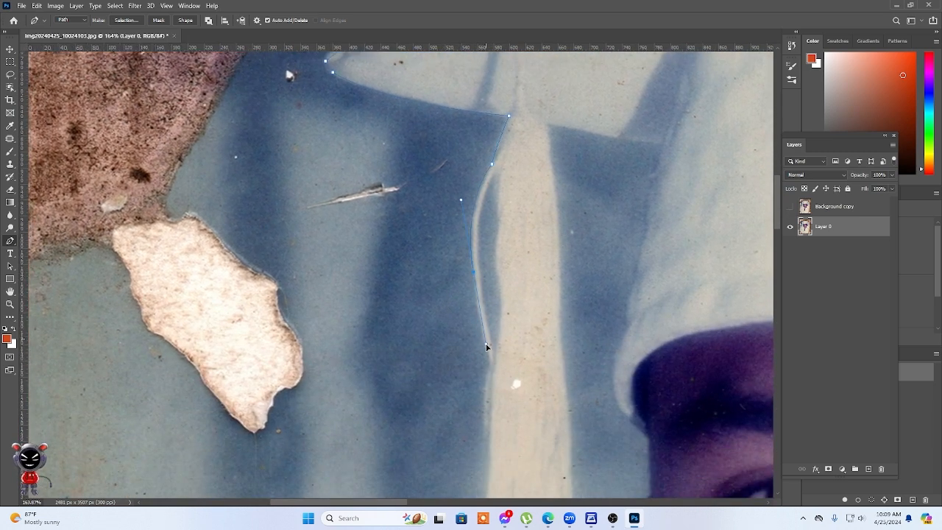
scroll(538, 362, down, 5)
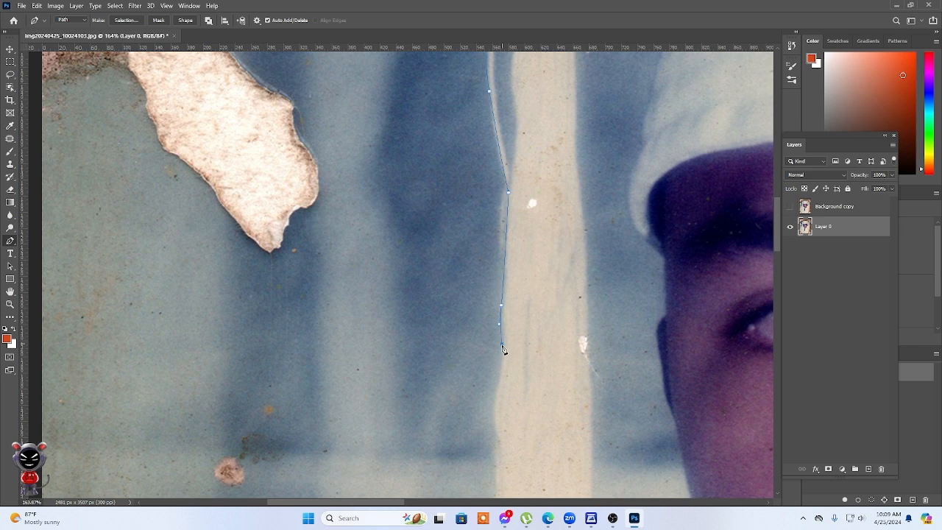
scroll(524, 370, down, 4)
drag(498, 297, 507, 318)
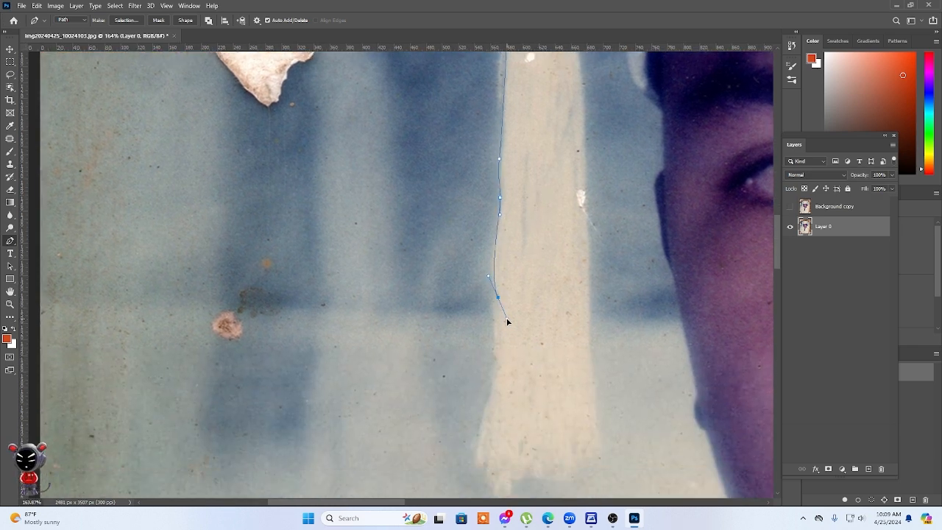
scroll(534, 355, down, 5)
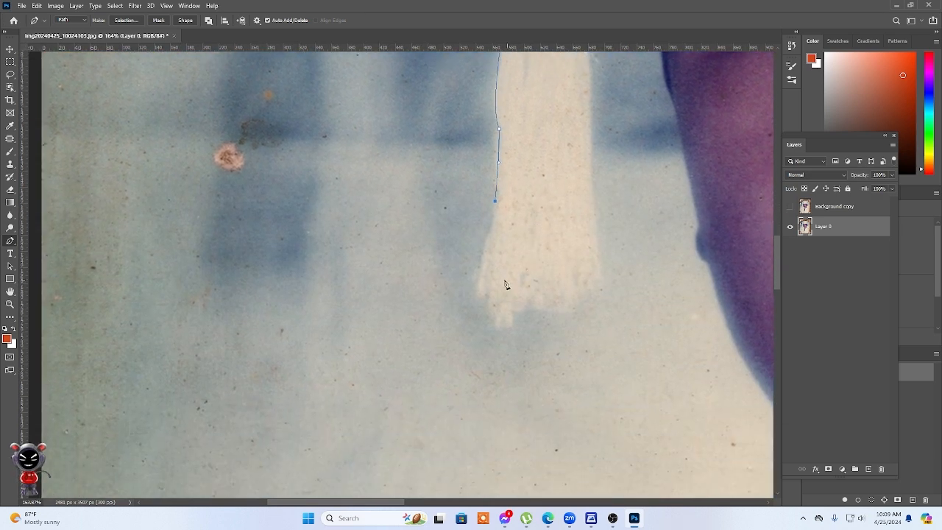
Outline the tassel's frayed end and follow its face-side edge back up to the mortarboard's underside.
drag(478, 271, 479, 319)
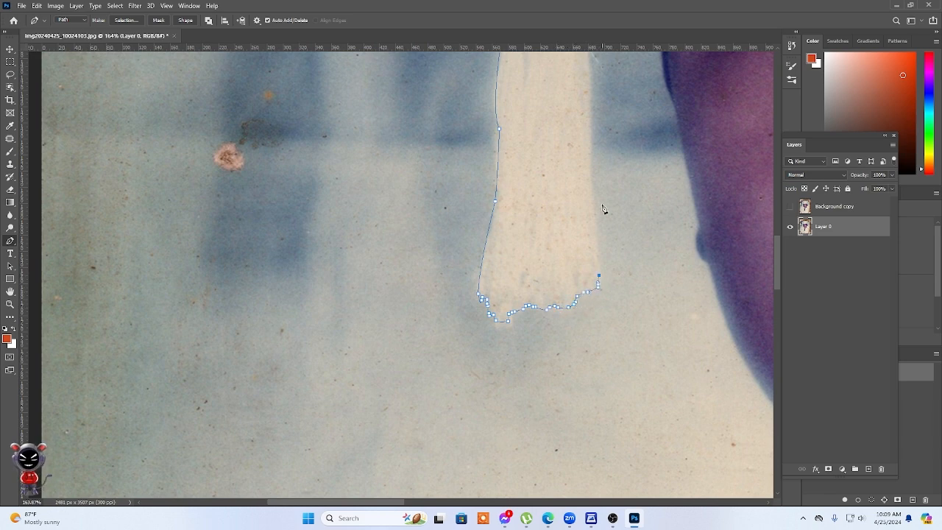
click(588, 173)
drag(600, 186, 553, 365)
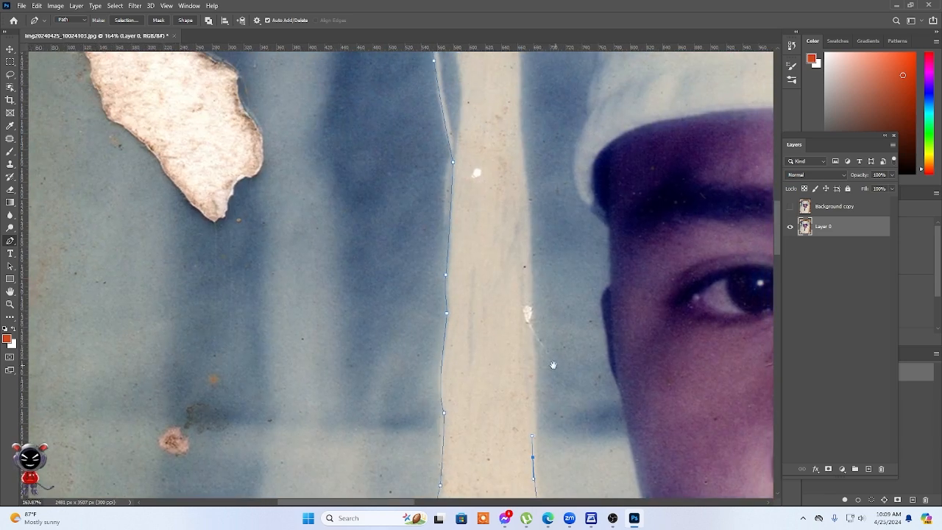
click(528, 302)
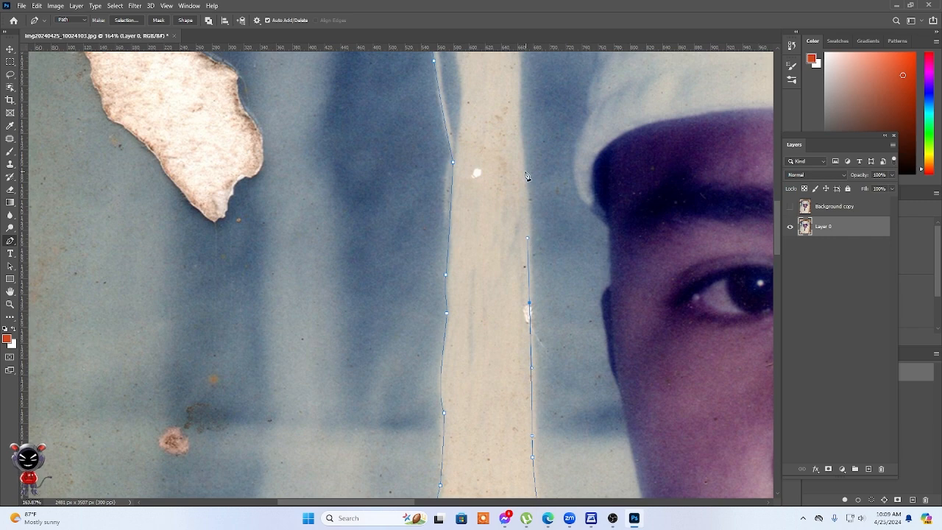
drag(519, 141, 490, 384)
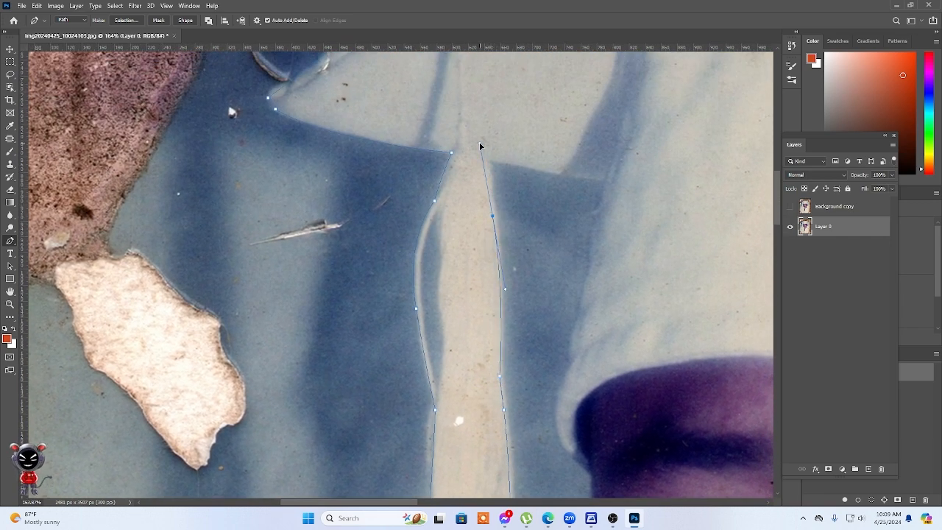
drag(487, 162, 490, 166)
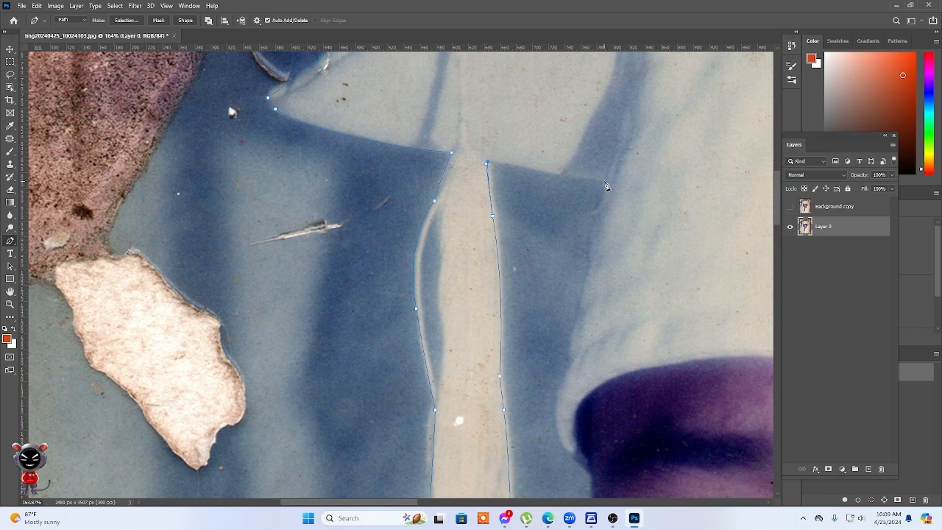
Trace the mortarboard's underside from the tassel to the cap, down the cap's side and along the temple and cheek.
drag(618, 182, 642, 183)
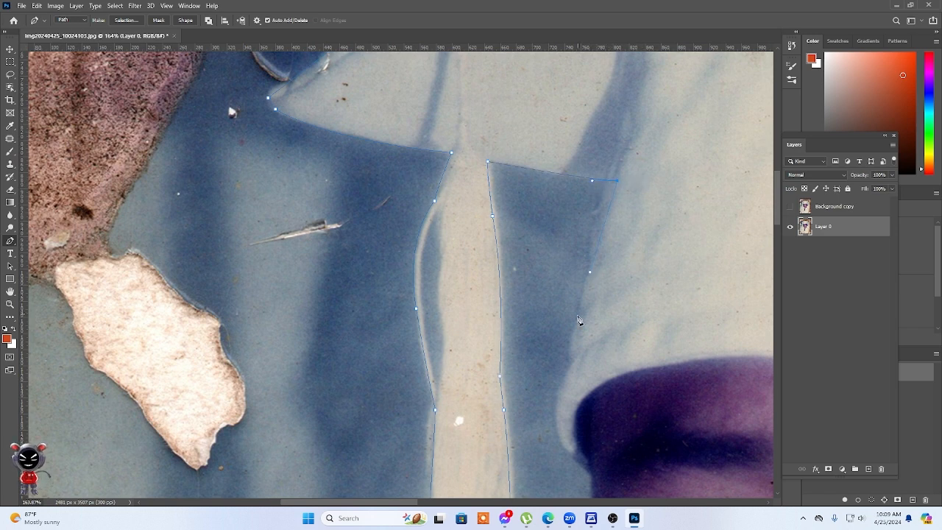
drag(563, 382, 529, 220)
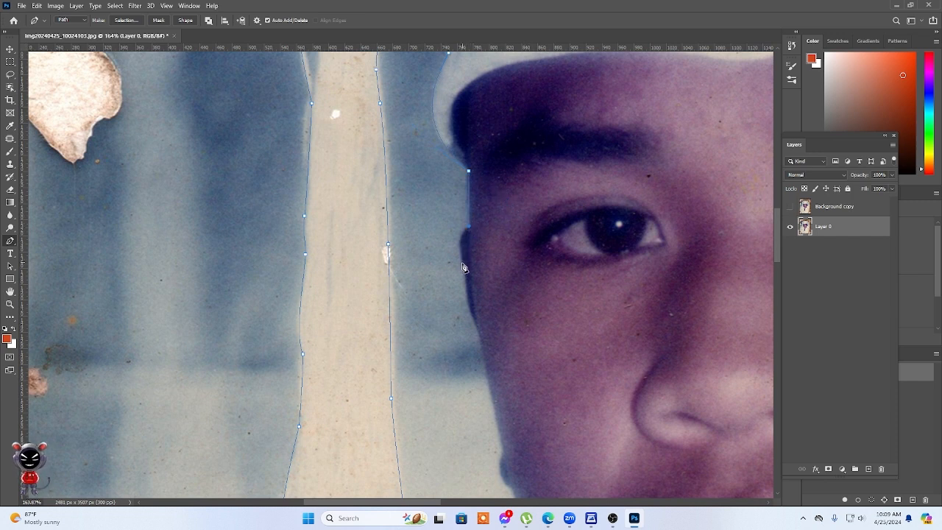
drag(466, 273, 469, 307)
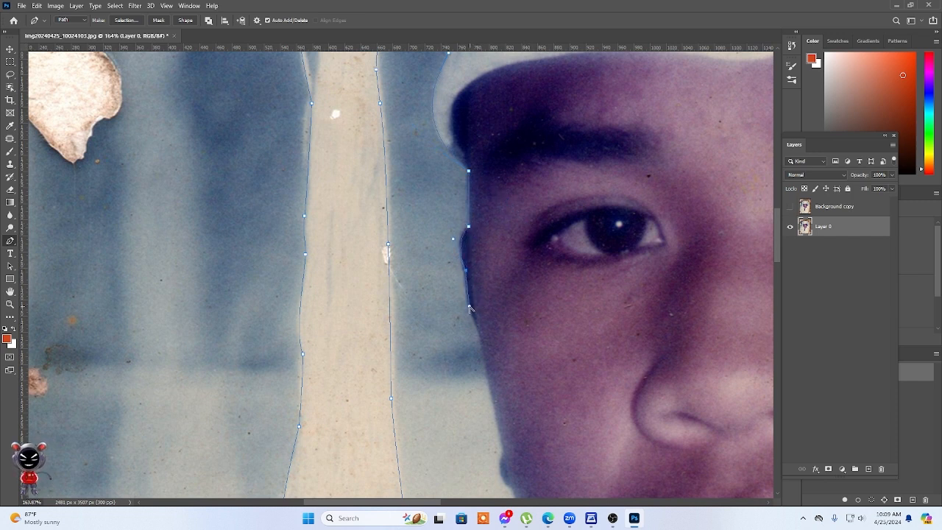
drag(537, 315, 521, 182)
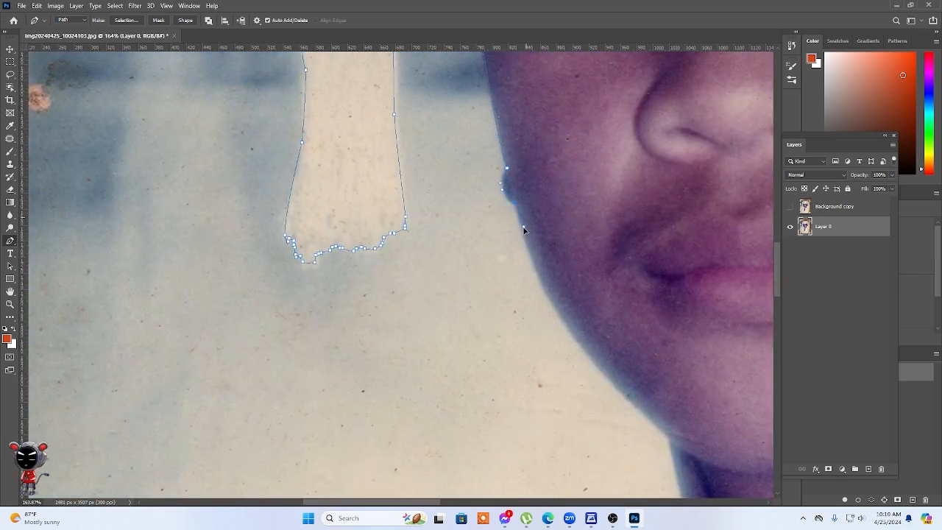
drag(611, 249, 523, 214)
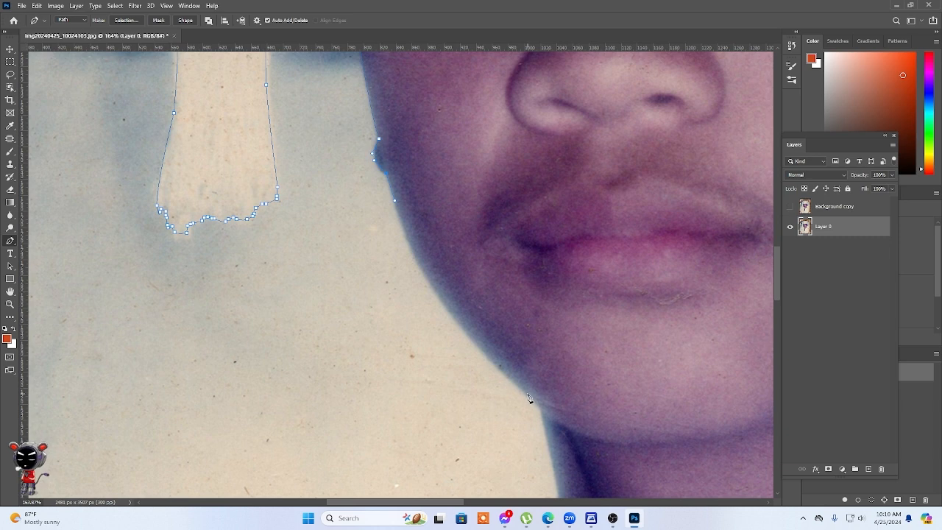
Trace the jaw and neck down to the collar, and continue the path along the upper edge of the gown's shoulder.
drag(526, 391, 590, 321)
scroll(543, 416, down, 4)
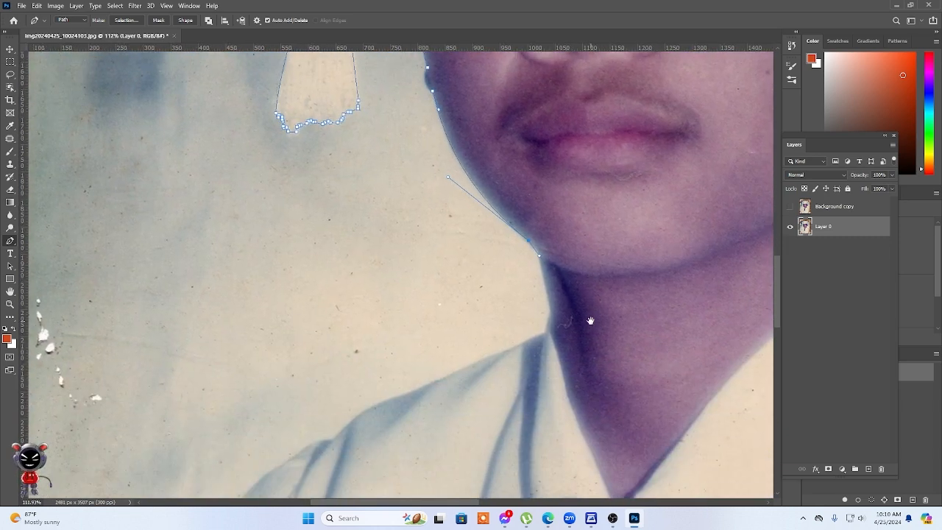
scroll(567, 293, down, 5)
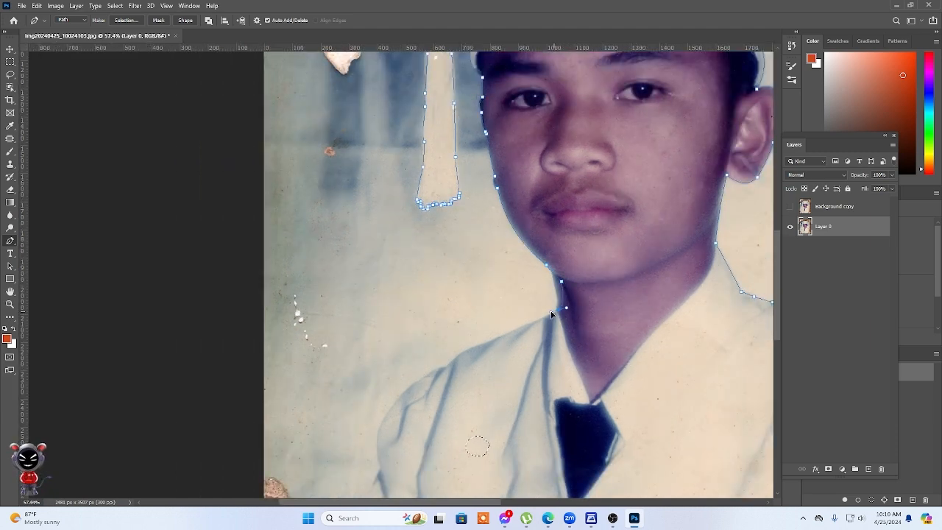
drag(560, 311, 539, 309)
drag(477, 348, 466, 348)
click(447, 364)
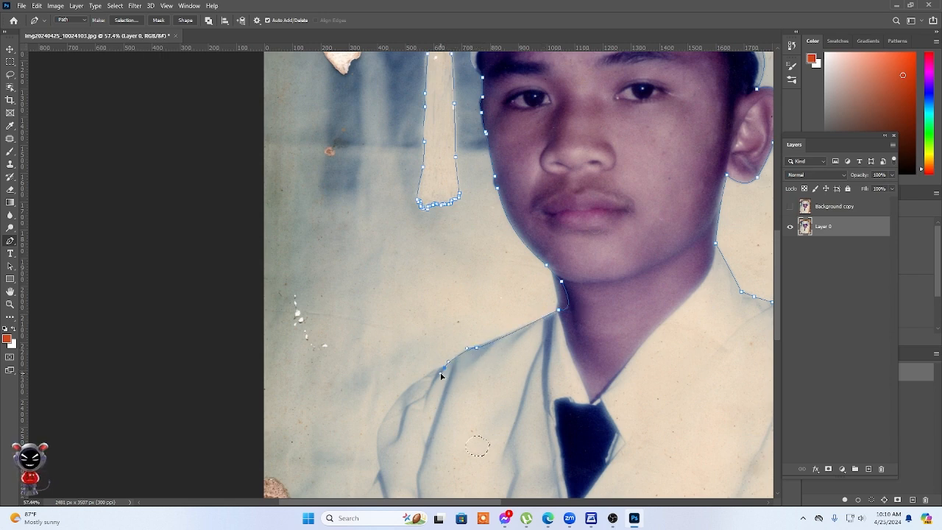
Trace the rounded shoulder and the sleeve's outer edge down into the damaged lower corner of the photo.
scroll(435, 374, down, 5)
scroll(466, 332, left, 2)
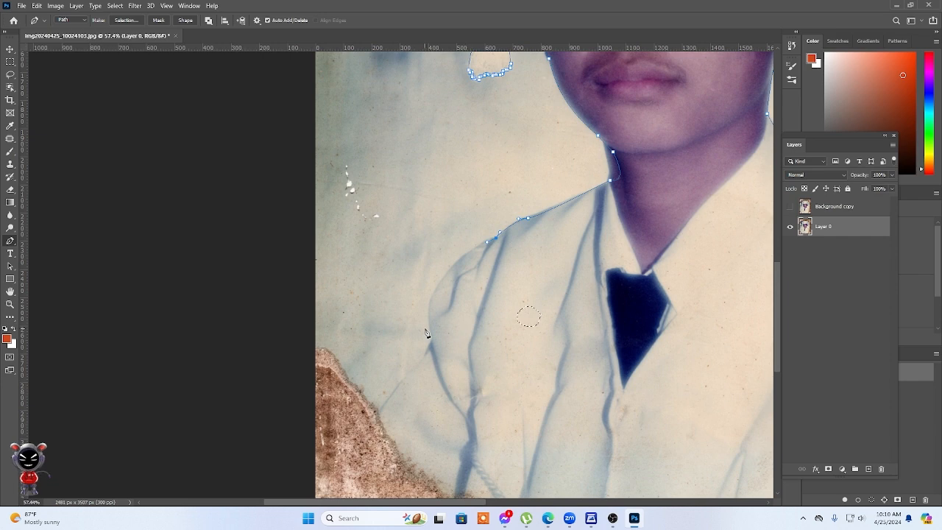
drag(431, 340, 448, 412)
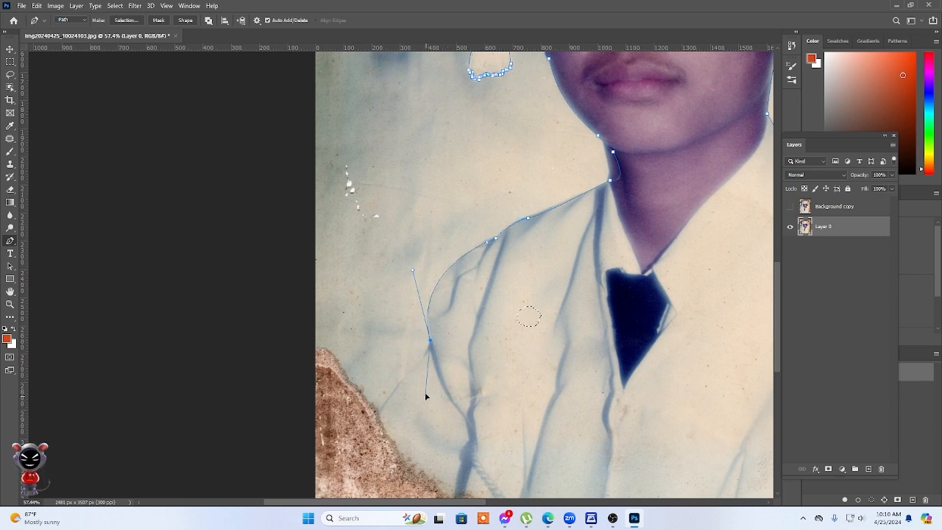
click(413, 367)
click(364, 432)
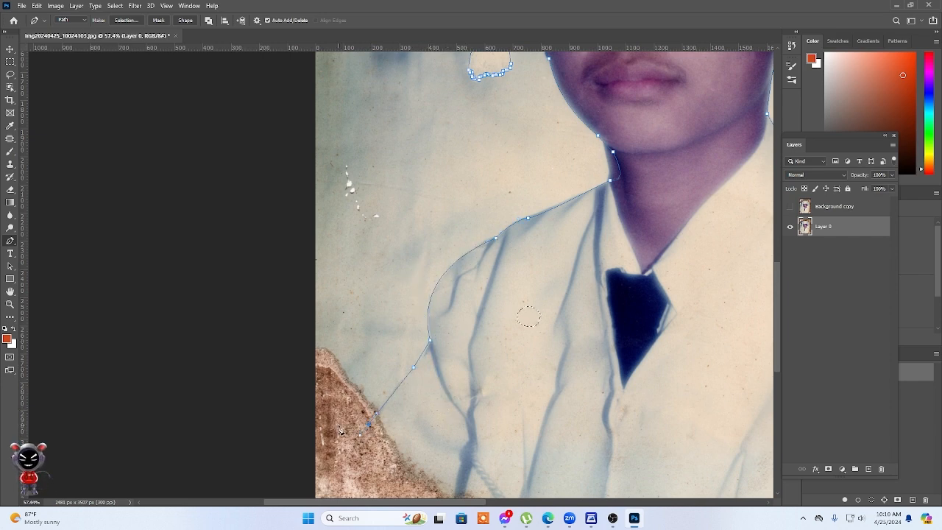
Run the path outside the canvas beneath the portrait and close it at its starting point beside the opposite shoulder.
scroll(380, 313, down, 8)
click(341, 427)
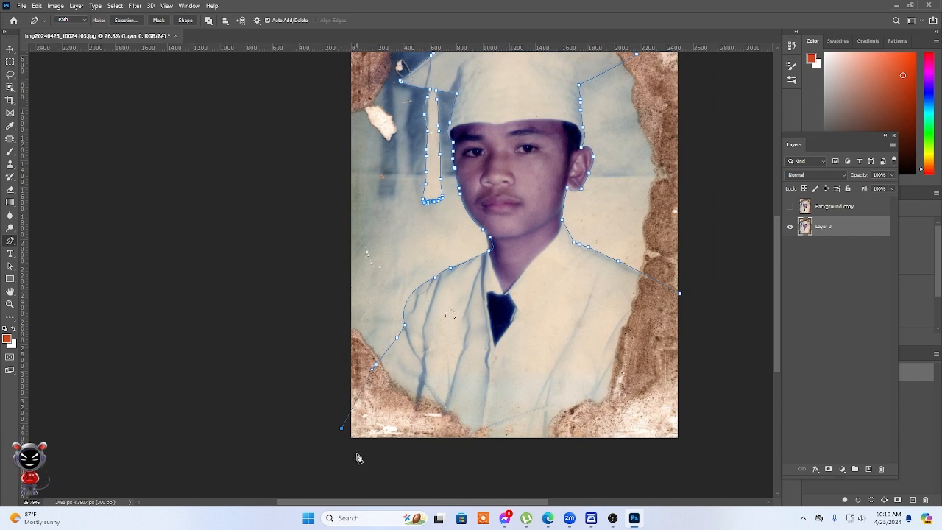
click(357, 456)
click(670, 467)
click(711, 449)
click(679, 294)
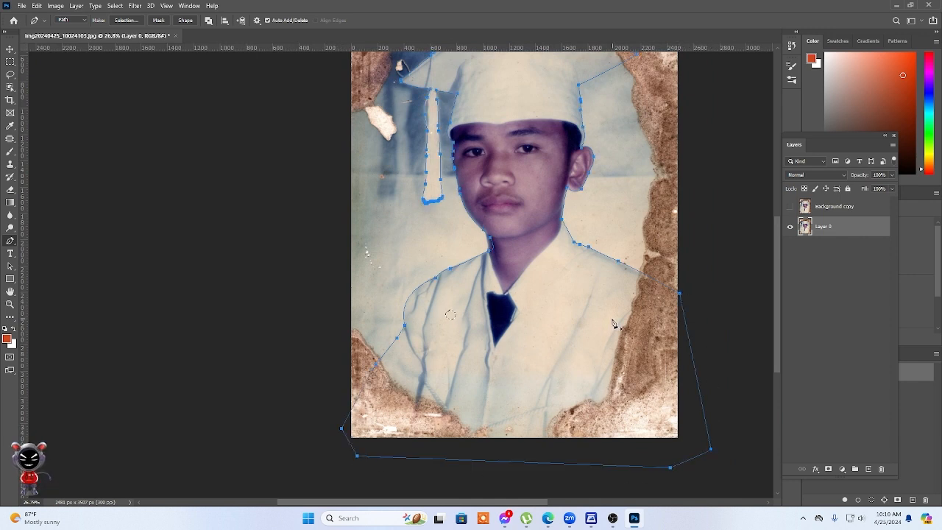
Convert the closed path to a new anti-aliased selection with 0 px feather and copy the subject to its own layer.
right_click(615, 325)
click(635, 147)
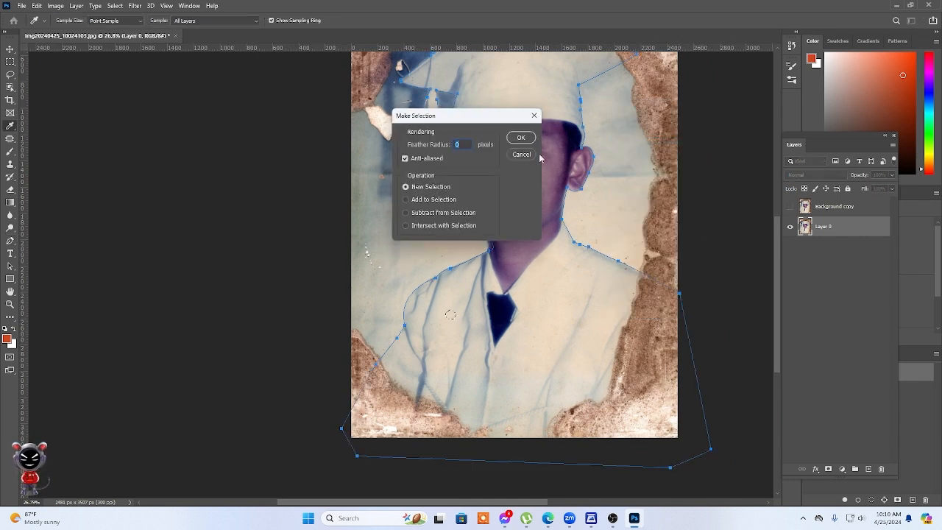
click(521, 139)
key(ctrl+j)
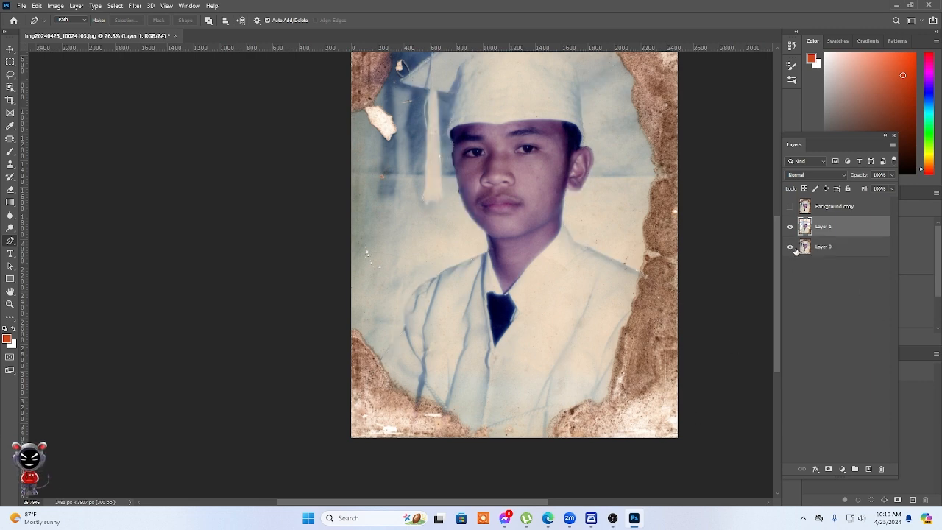
Hide Layer 0 and load the outline of the Layer 1 cutout as a selection.
click(790, 247)
scroll(625, 286, down, 1)
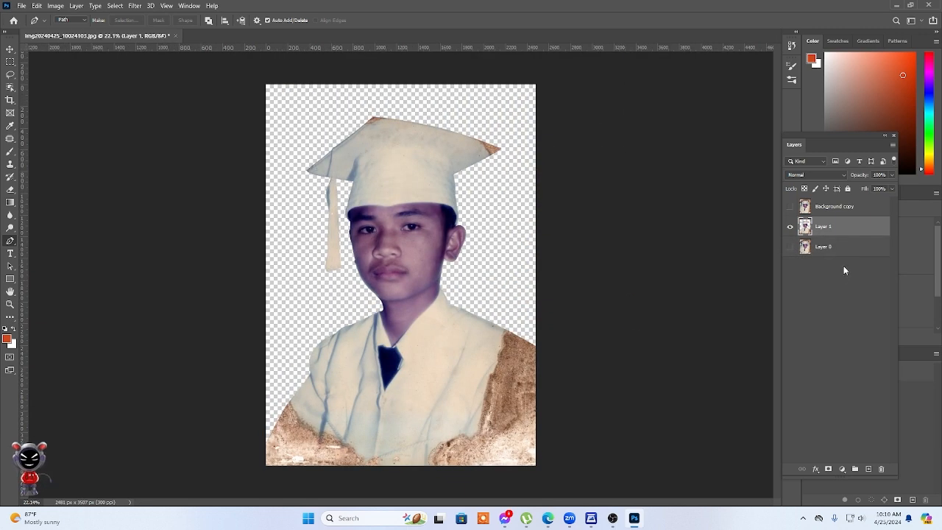
click(791, 207)
click(791, 207)
scroll(431, 278, up, 3)
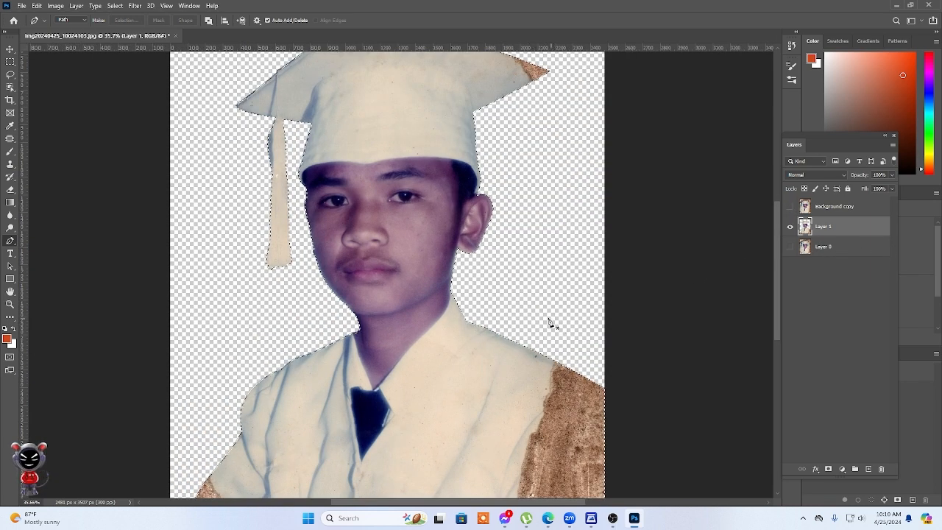
Set up the Brush tool with 35% opacity and a size of 250 px.
click(10, 150)
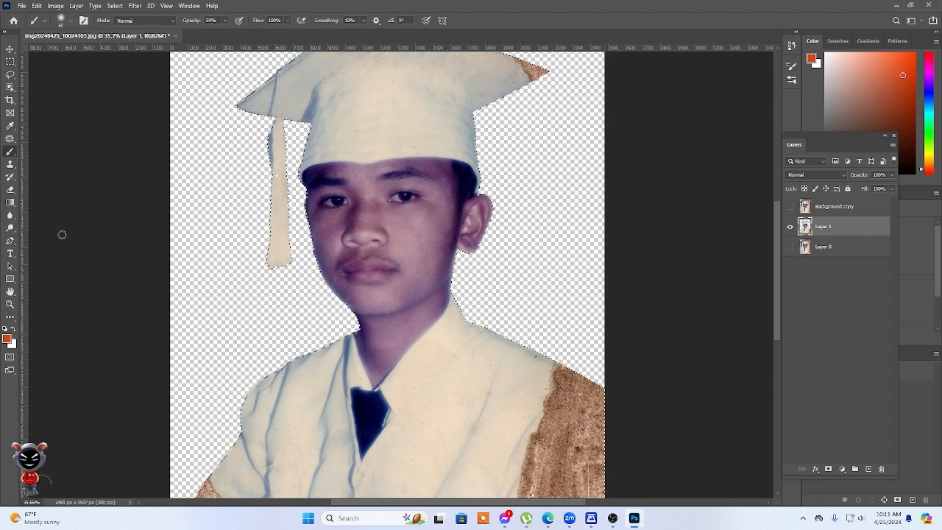
click(226, 22)
drag(225, 31, 211, 33)
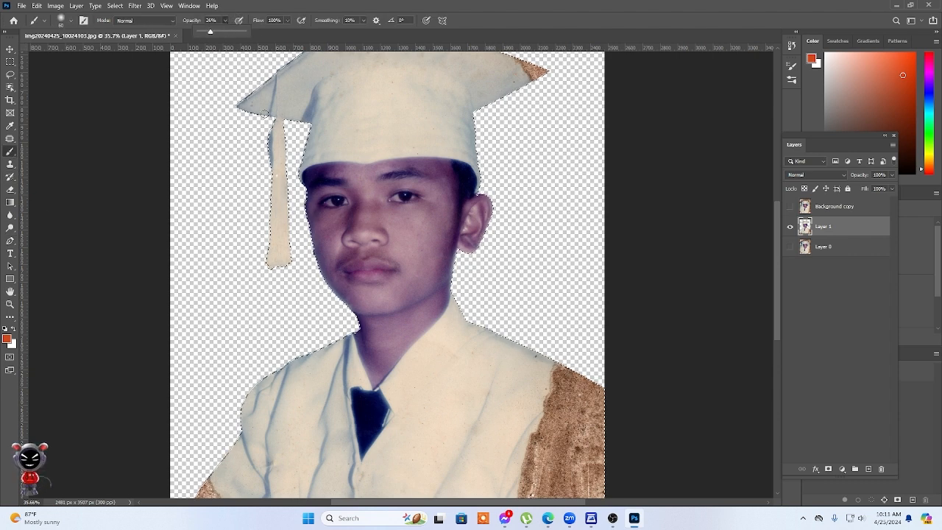
click(214, 32)
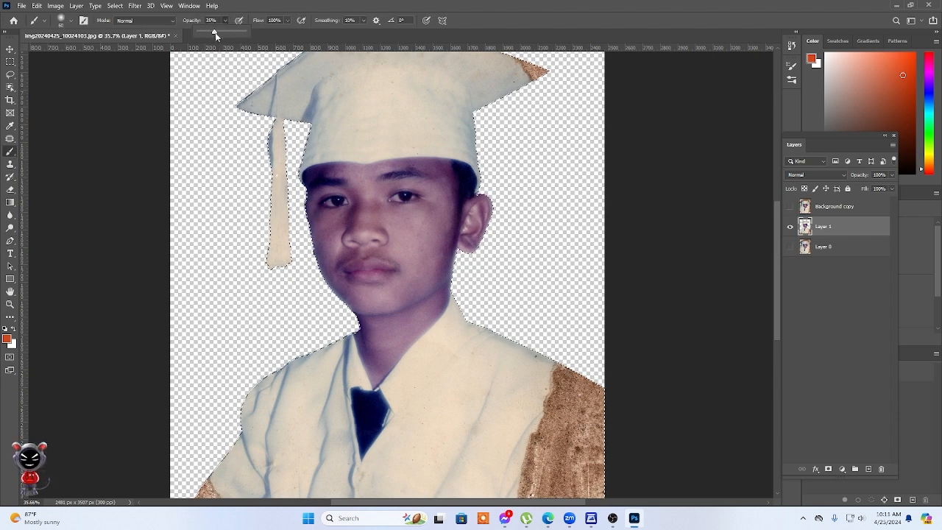
click(444, 171)
key(bracketright)
key(bracketright)
key(bracketright)
key(bracketright)
key(bracketright)
key(bracketright)
key(bracketright)
key(bracketright)
key(bracketright)
key(bracketright)
Paint over the brown stain on the mortarboard's side corner with a colour sampled from the cap beside it.
drag(437, 162, 427, 210)
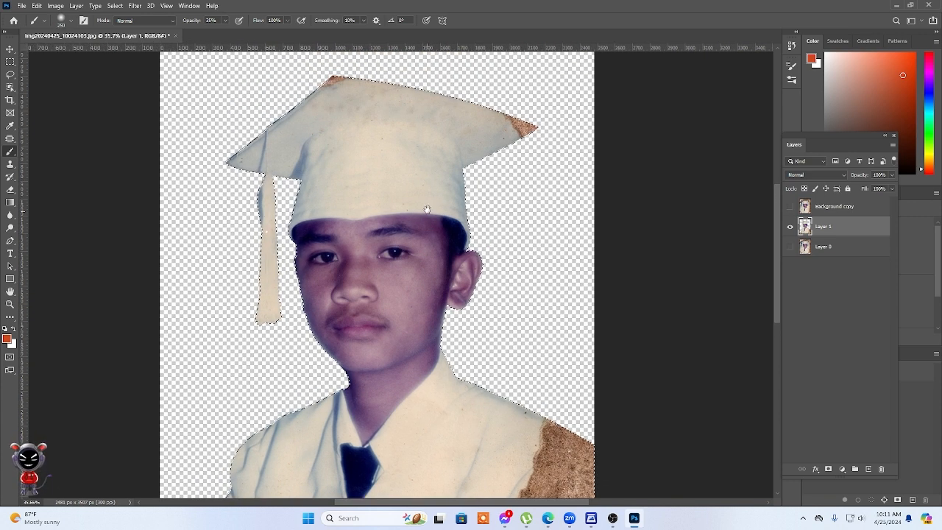
scroll(408, 111, up, 3)
alt+click(528, 131)
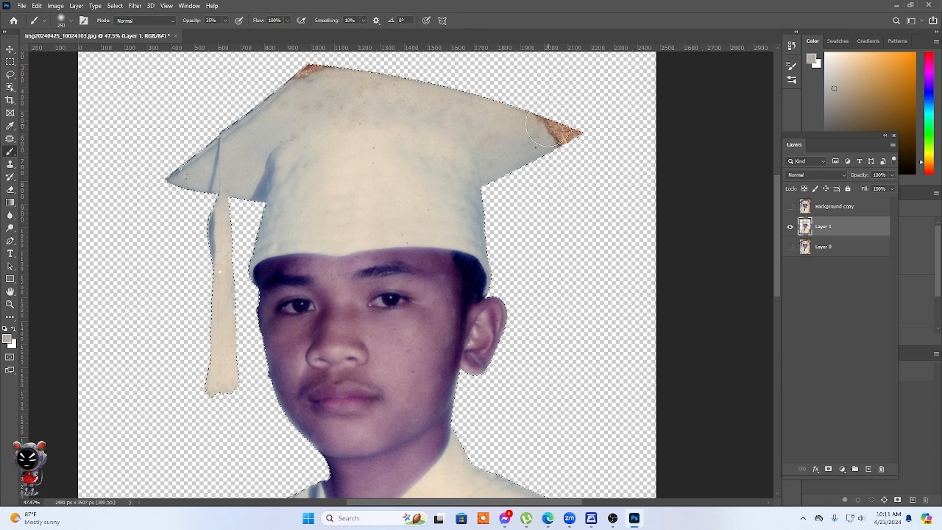
mouse_move(545, 128)
mouse_down()
mouse_move(609, 124)
mouse_move(503, 155)
mouse_move(564, 120)
mouse_move(426, 83)
mouse_move(491, 82)
mouse_move(284, 68)
mouse_up()
alt+click(512, 146)
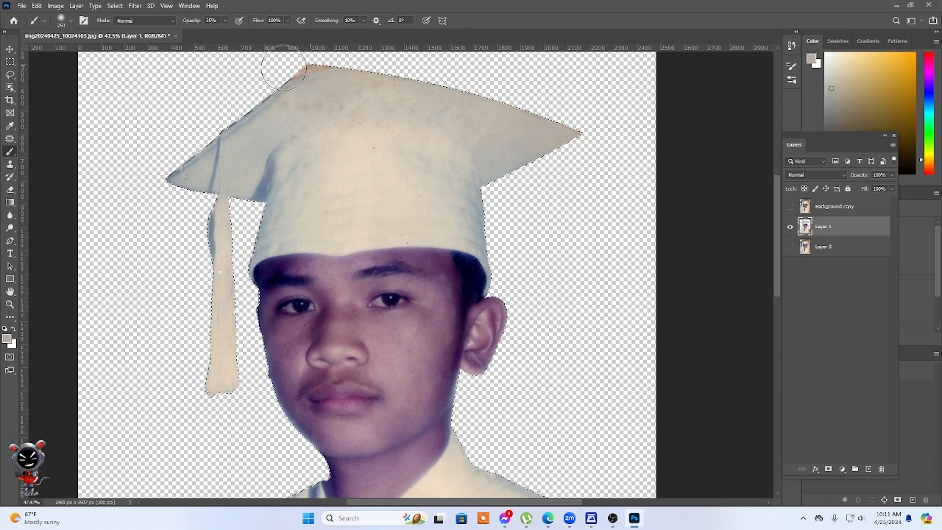
Reduce the brush to 90 px and cover the brown stain on the mortarboard's upper corner with a sampled grey.
key(bracketleft)
key(bracketleft)
key(bracketleft)
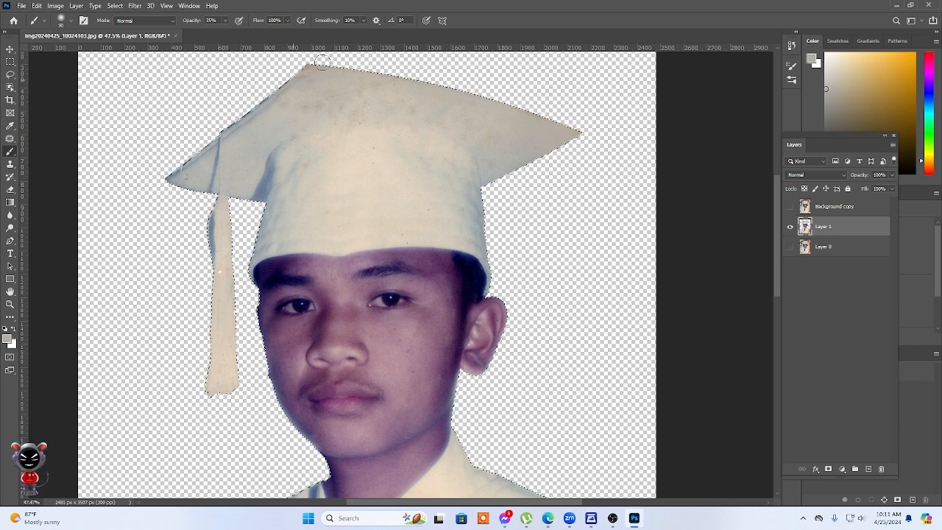
drag(333, 46, 294, 76)
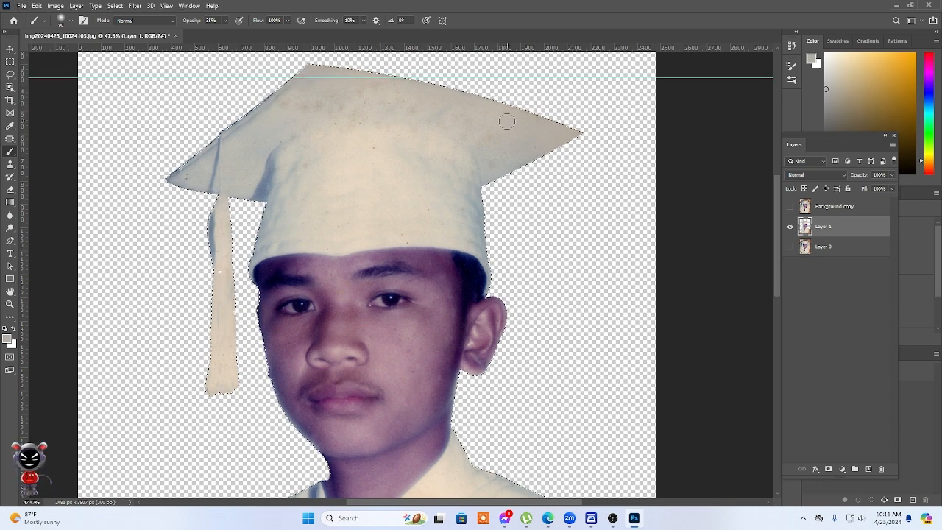
Enlarge the brush to 200 px and paint sampled cream tones over the blotches across the mortarboard's flat surface.
key(bracketright)
key(bracketright)
scroll(391, 140, up, 5)
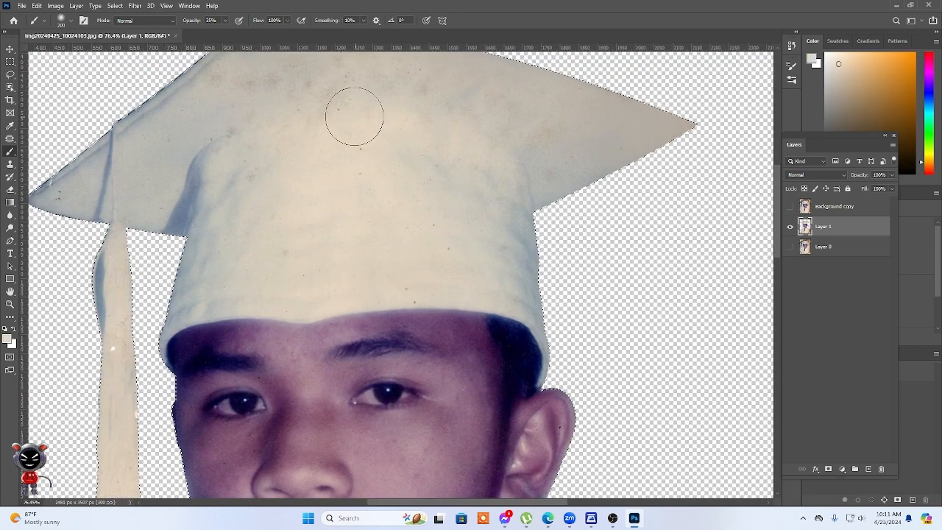
drag(301, 90, 336, 166)
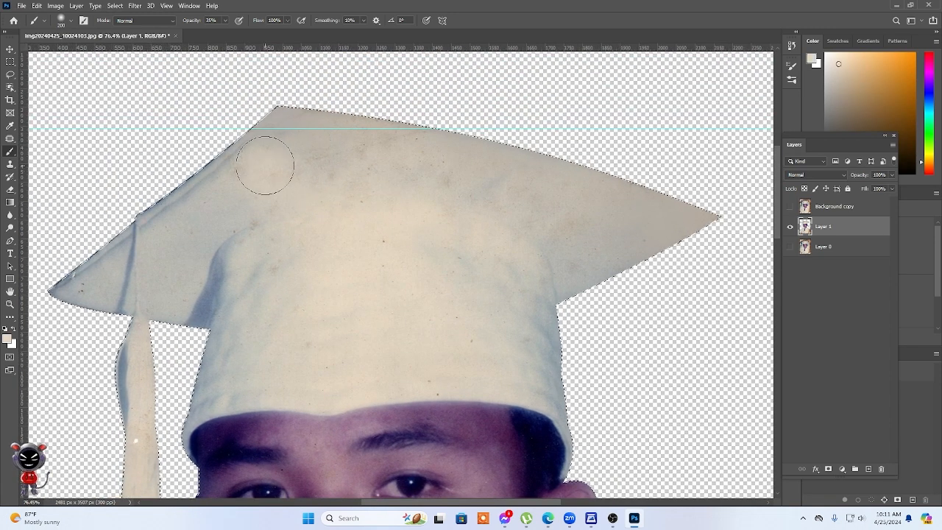
mouse_move(265, 164)
mouse_down()
mouse_move(327, 135)
mouse_move(214, 198)
mouse_move(401, 154)
mouse_move(292, 170)
mouse_move(499, 145)
mouse_move(440, 150)
mouse_move(595, 219)
mouse_move(603, 246)
mouse_move(661, 222)
mouse_move(469, 353)
mouse_up()
Add a new layer above the cutout and paint gown colour over the upper part of the shoulder's brown stain.
scroll(469, 353, down, 10)
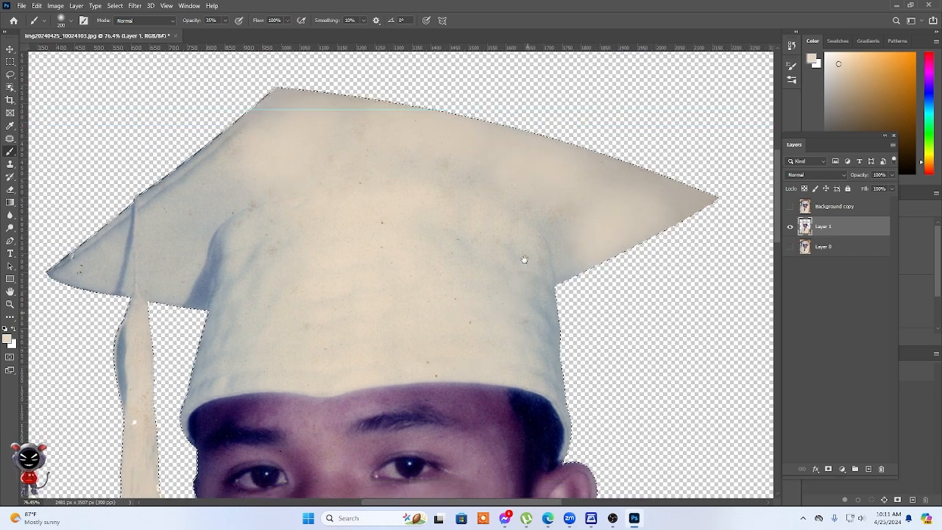
alt+scroll(531, 200, down, 2)
scroll(531, 200, down, 5)
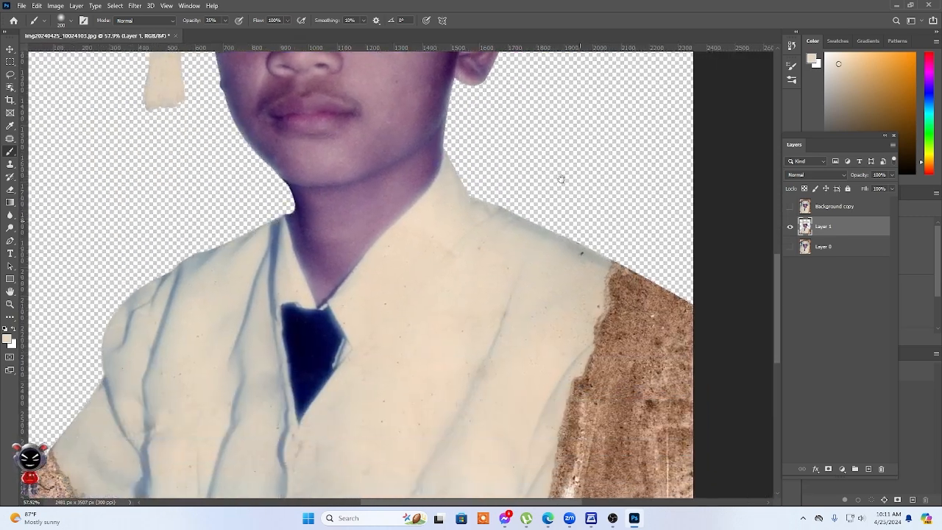
click(869, 469)
mouse_move(626, 280)
mouse_down()
mouse_move(568, 260)
mouse_move(519, 256)
mouse_move(628, 280)
mouse_up()
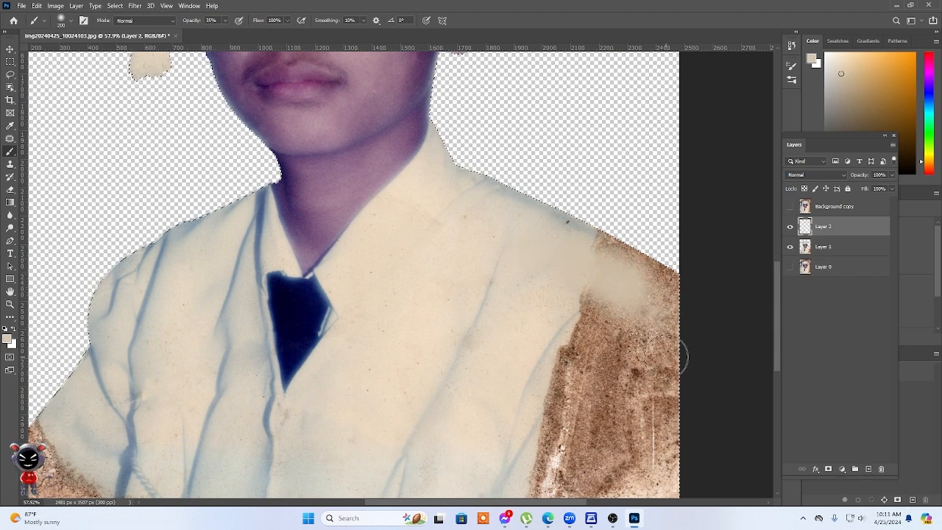
Set the brush opacity to 60% and cover the shoulder stain, shading its outer edge with a sampled grey.
click(225, 20)
drag(235, 34, 237, 33)
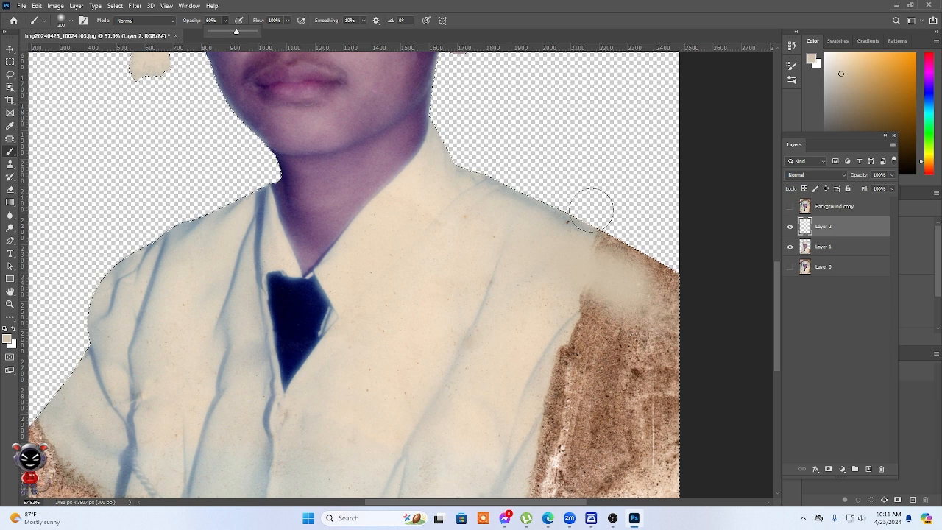
scroll(589, 206, down, 4)
mouse_move(568, 137)
mouse_down()
mouse_move(731, 195)
mouse_move(601, 145)
mouse_move(661, 152)
mouse_move(643, 230)
mouse_up()
key(space)
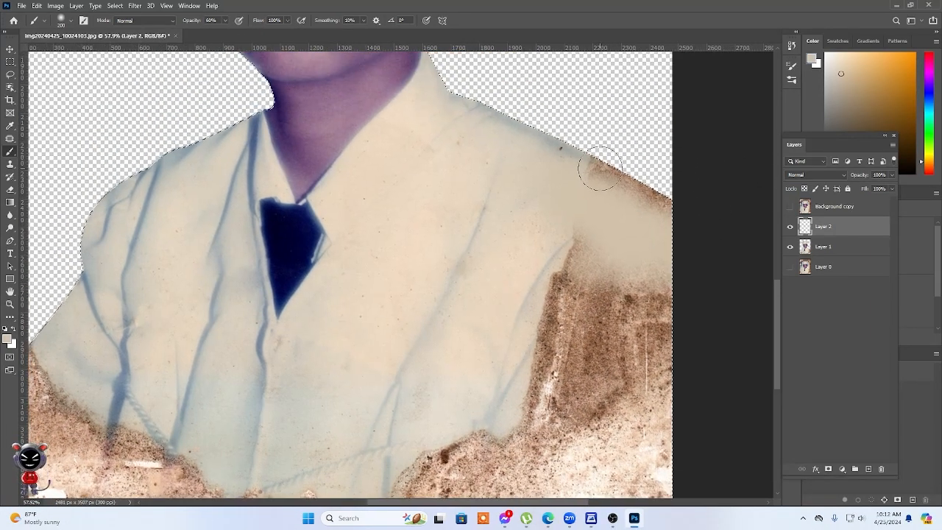
alt+click(587, 149)
drag(599, 164, 658, 195)
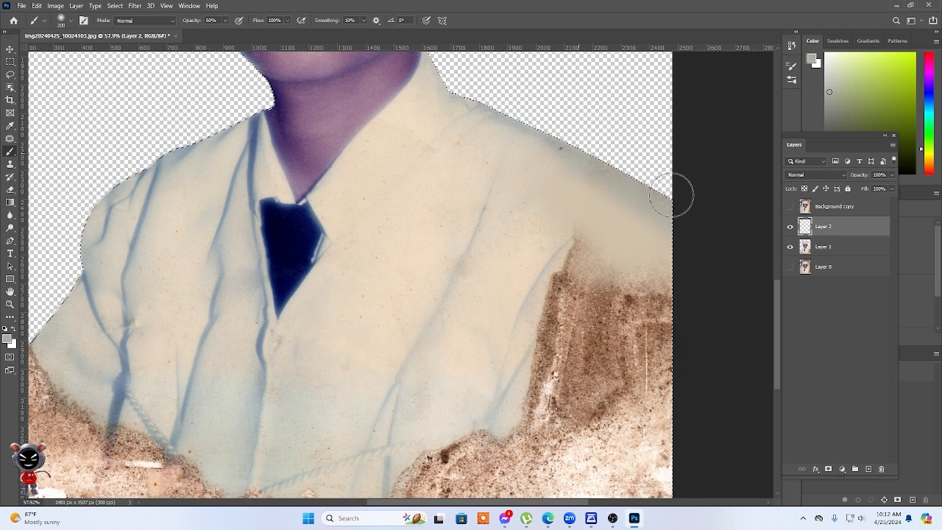
Paint a sampled pale pink tone over the inner part of the sleeve stain and undo the last strokes.
alt+click(528, 307)
mouse_move(528, 307)
mouse_down()
mouse_move(591, 242)
mouse_move(589, 309)
mouse_move(552, 397)
mouse_up()
alt+click(457, 414)
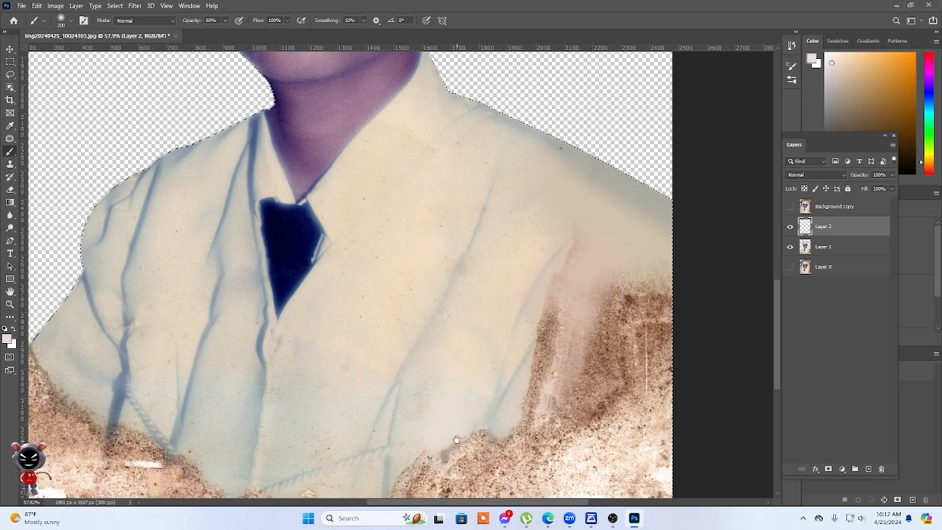
scroll(456, 414, down, 4)
key(ctrl+z)
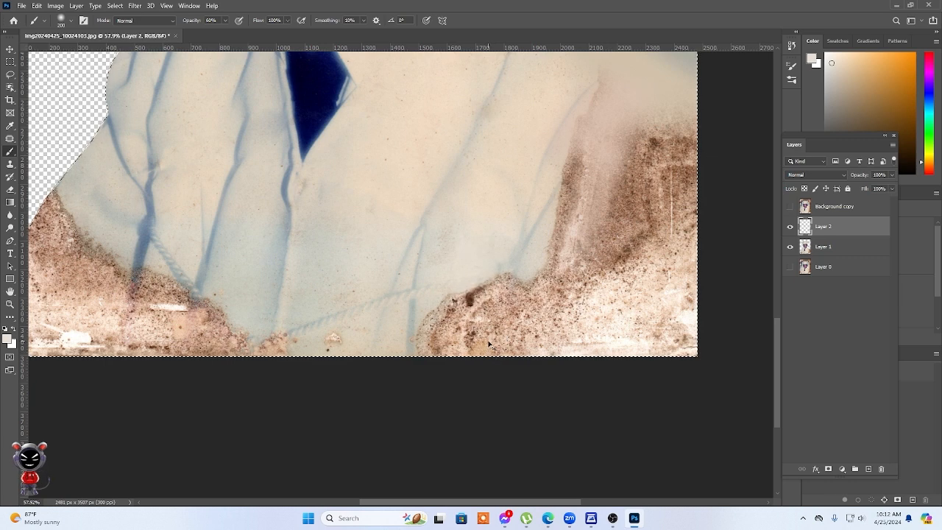
key(ctrl+z)
Cover the brown stain along the gown's bottom edge beneath the stained sleeve with sampled light grey tones.
alt+click(440, 297)
mouse_move(433, 312)
mouse_down()
mouse_move(430, 368)
mouse_move(460, 292)
mouse_move(435, 368)
mouse_move(497, 282)
mouse_move(467, 349)
mouse_move(509, 283)
mouse_move(477, 308)
mouse_move(480, 282)
mouse_move(419, 368)
mouse_up()
alt+click(523, 265)
mouse_move(524, 282)
mouse_down()
mouse_move(511, 311)
mouse_move(542, 294)
mouse_move(553, 354)
mouse_move(505, 352)
mouse_move(552, 367)
mouse_up()
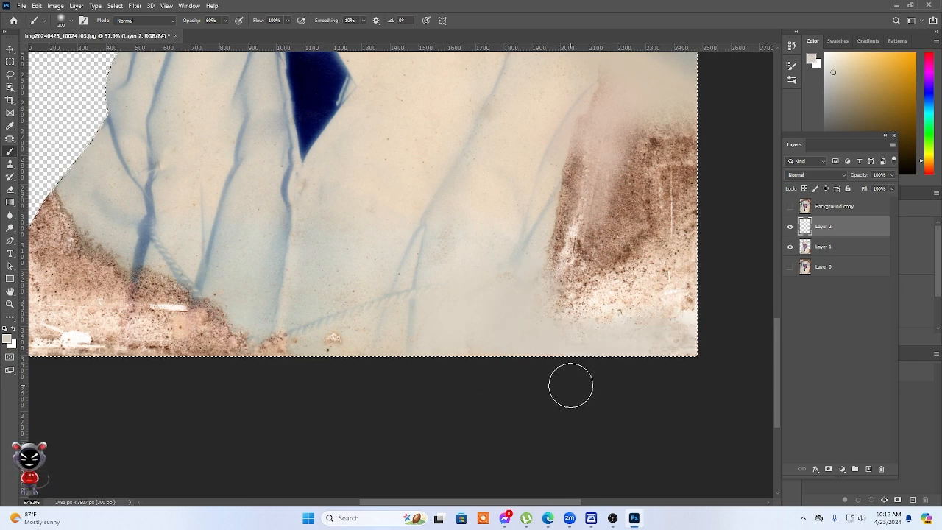
Paint over the rest of the sleeve's brown stain with sampled beige tones, enlarging the brush to 500 px.
alt+click(557, 169)
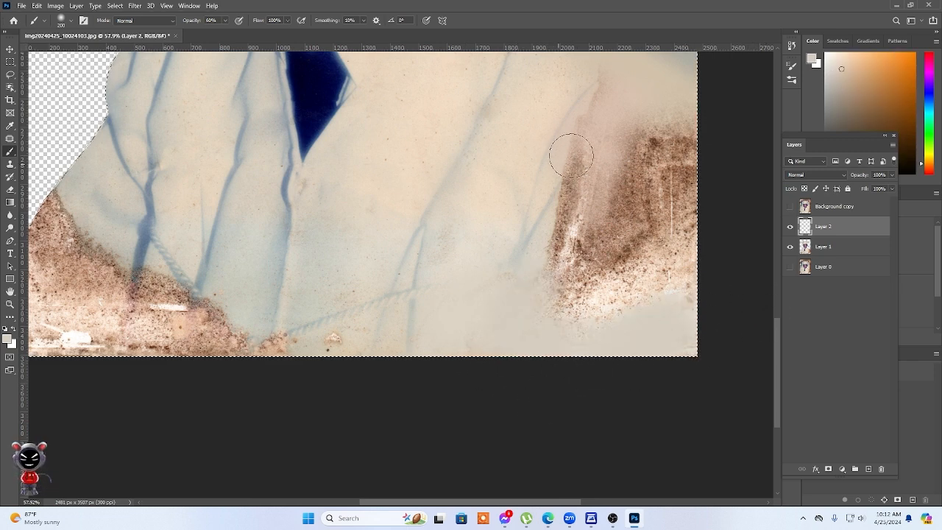
drag(570, 154, 576, 134)
scroll(578, 181, down, 3)
scroll(580, 177, down, 2)
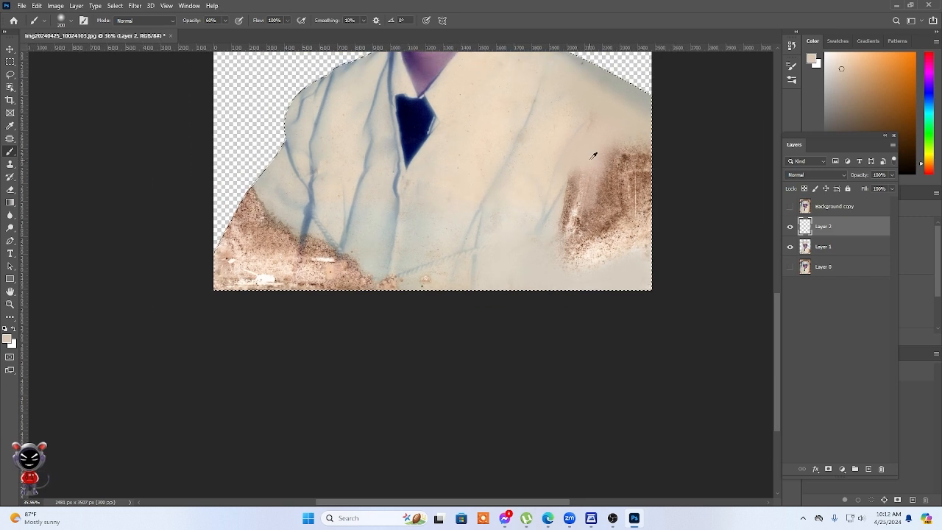
key(bracketright)
key(bracketright)
key(bracketright)
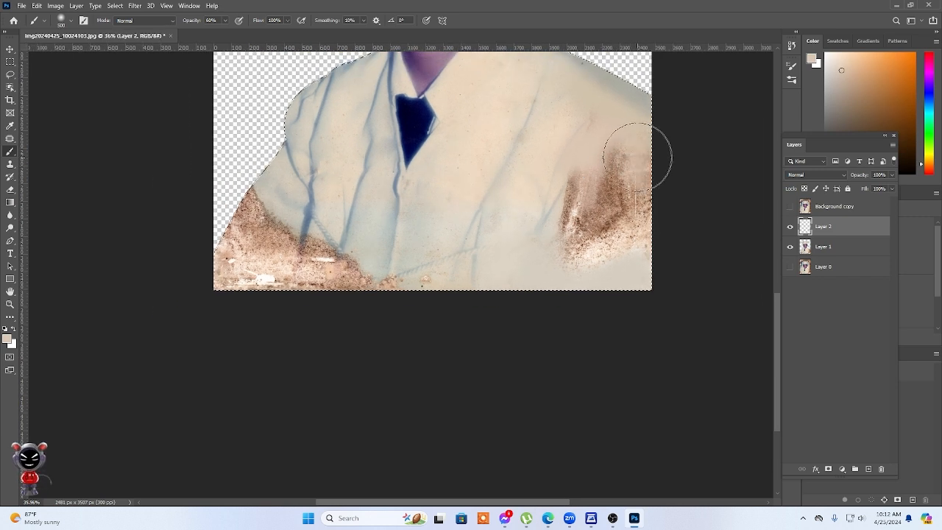
alt+click(634, 132)
mouse_move(636, 156)
mouse_down()
mouse_move(621, 221)
mouse_move(654, 195)
mouse_move(597, 263)
mouse_move(617, 166)
mouse_move(587, 276)
mouse_move(618, 177)
mouse_move(570, 224)
mouse_move(607, 172)
mouse_up()
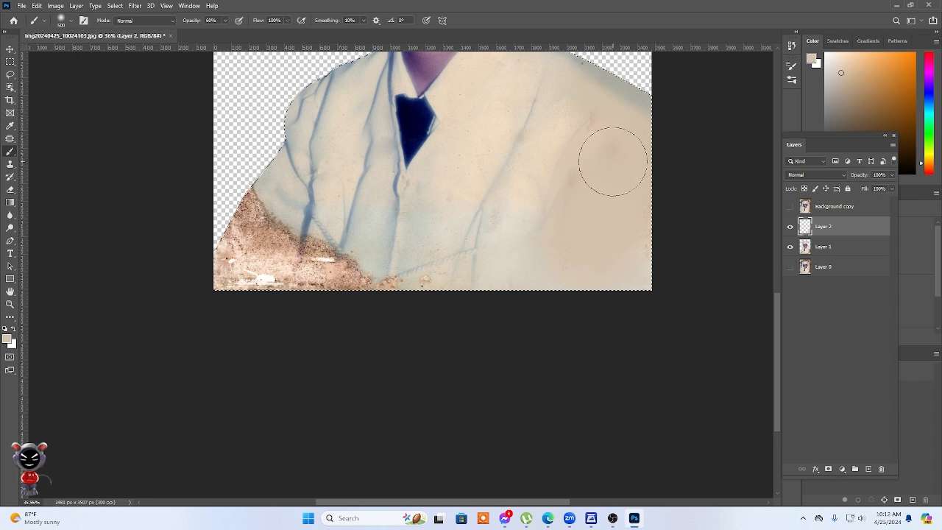
Cover the brown stain on the opposite sleeve and lower gown with sampled beige tones, reducing the brush to 175 px.
scroll(619, 292, down, 3)
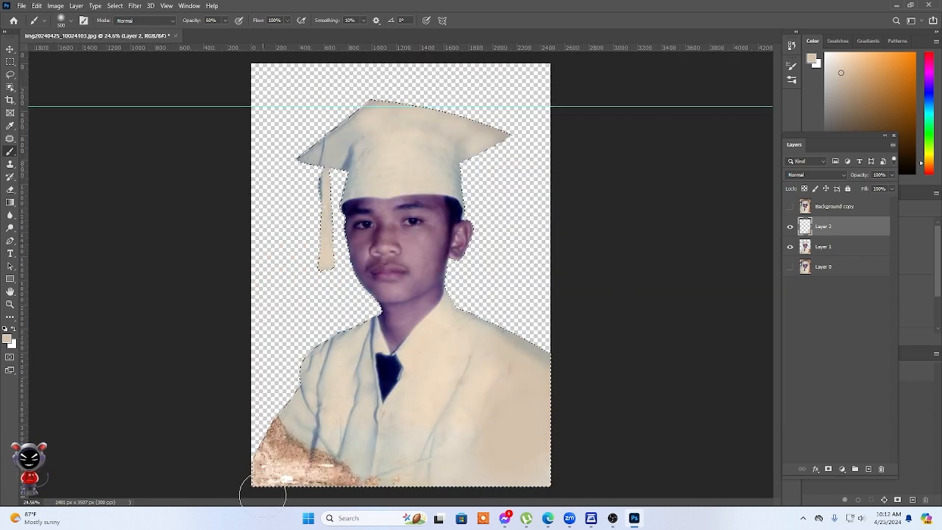
alt+click(291, 419)
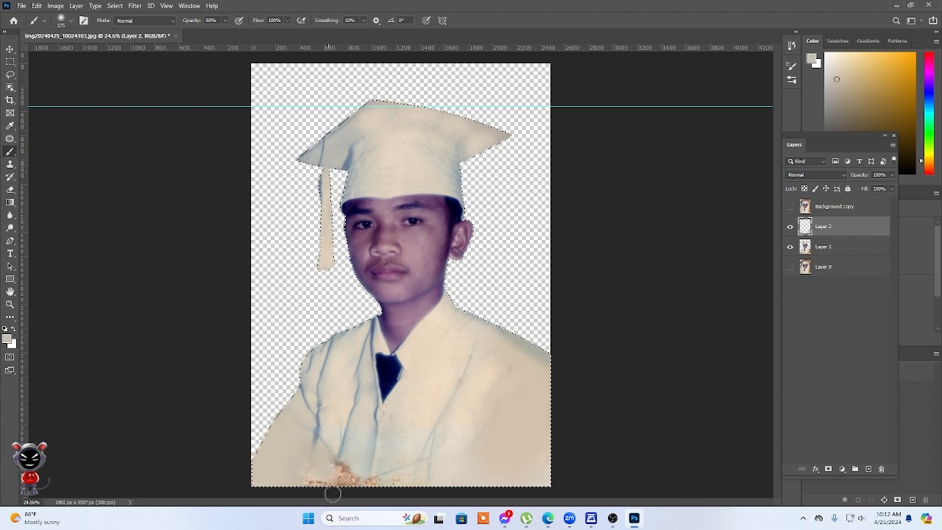
alt+click(360, 461)
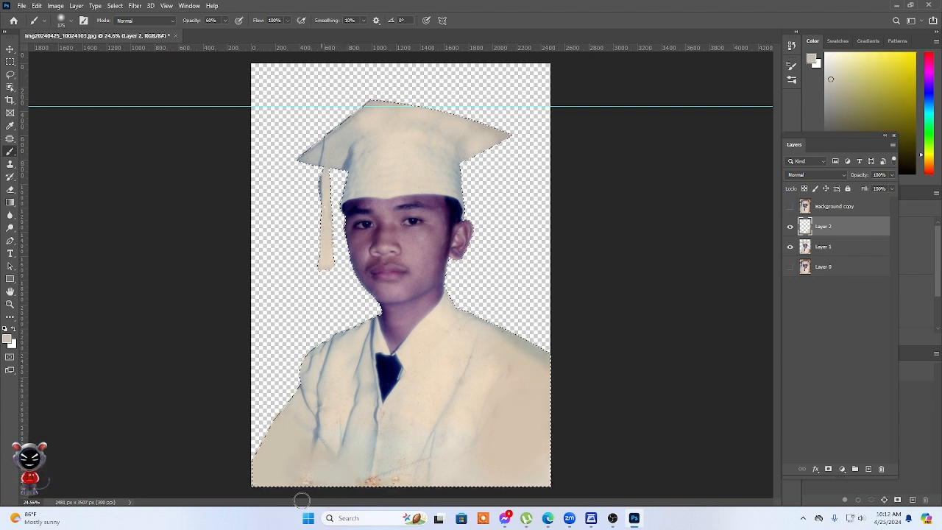
alt+click(330, 431)
Paint over the small brown spots left along the gown's bottom centre with nearby sampled colours.
alt+click(362, 484)
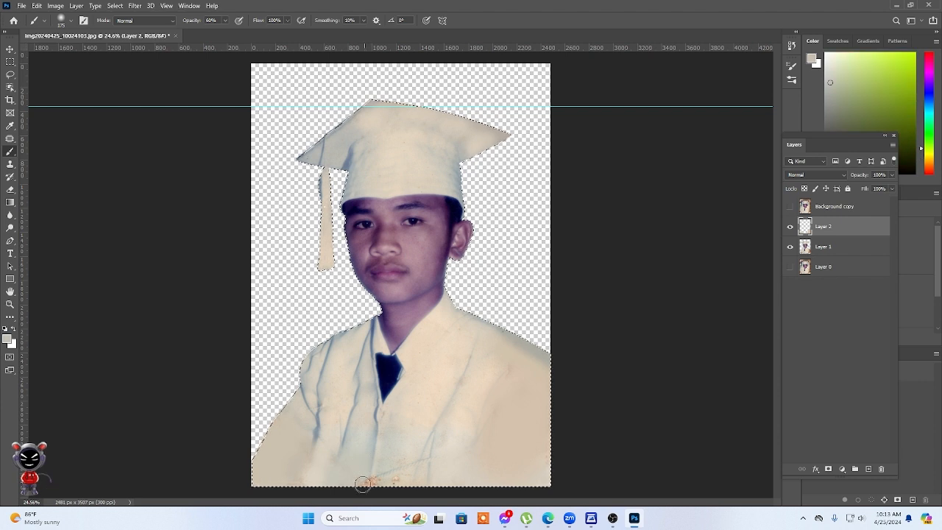
alt+click(396, 449)
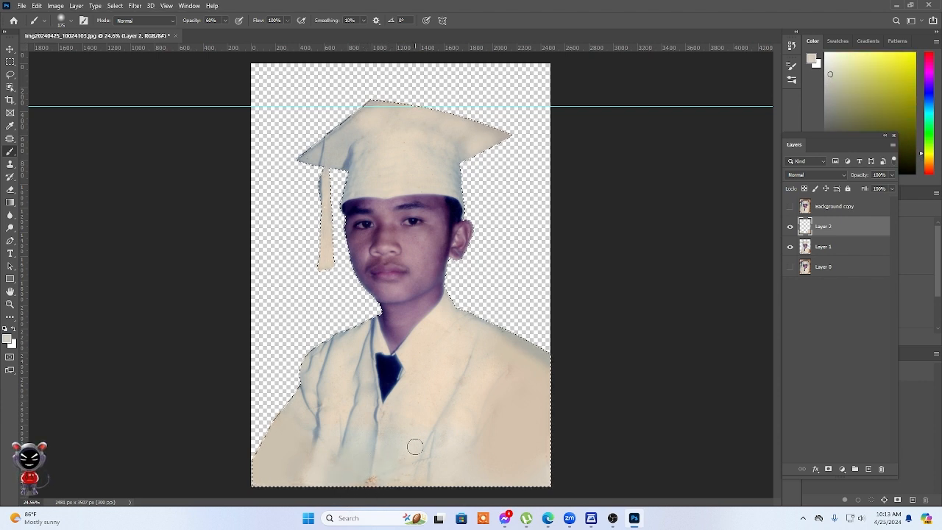
alt+click(367, 468)
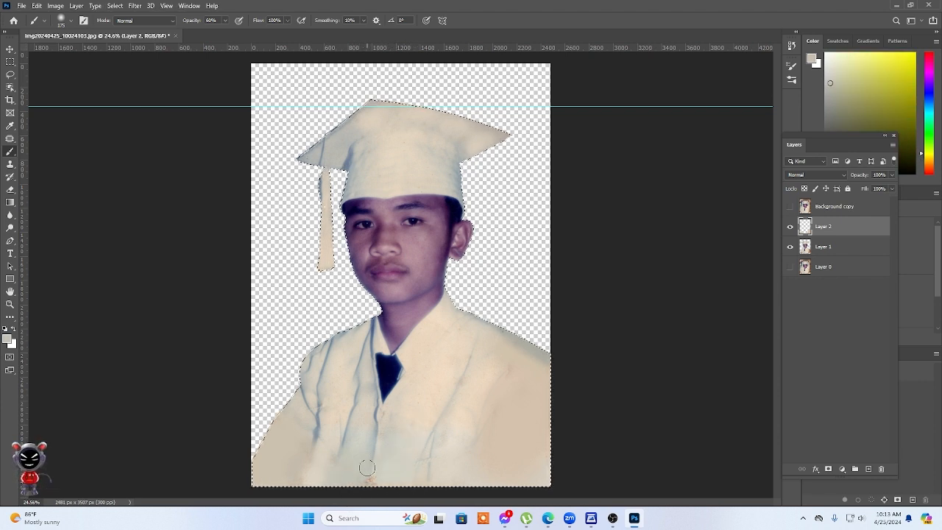
alt+click(452, 380)
alt+click(361, 430)
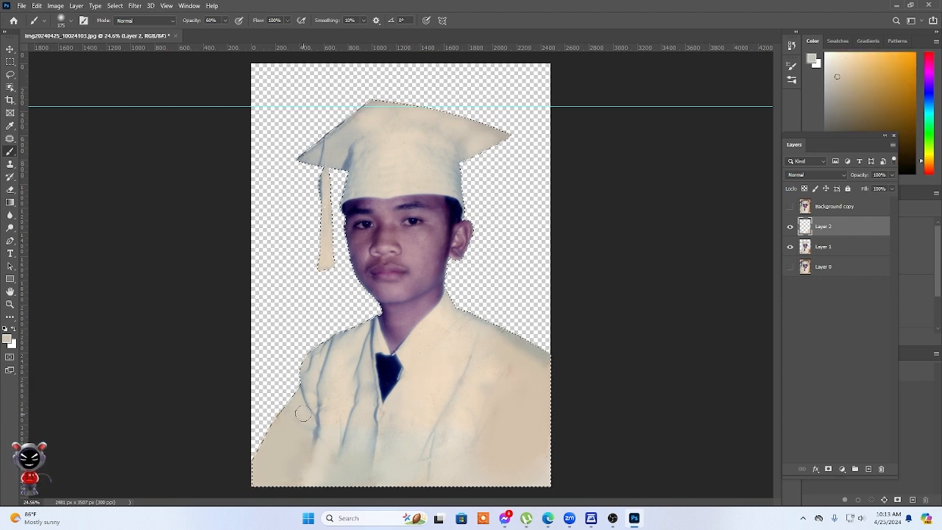
Even out the repainted sleeve and extend its blue-grey fold down to the bottom edge with sampled tones.
alt+click(304, 425)
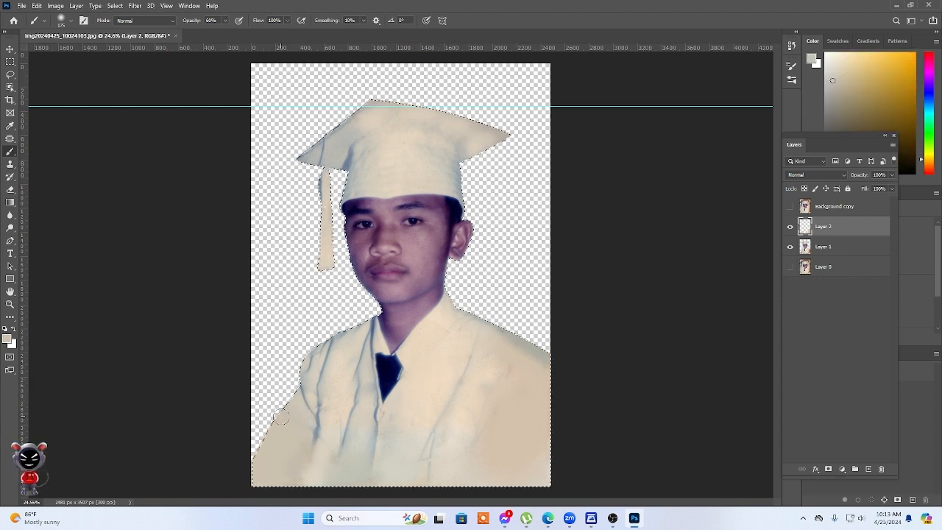
alt+click(327, 458)
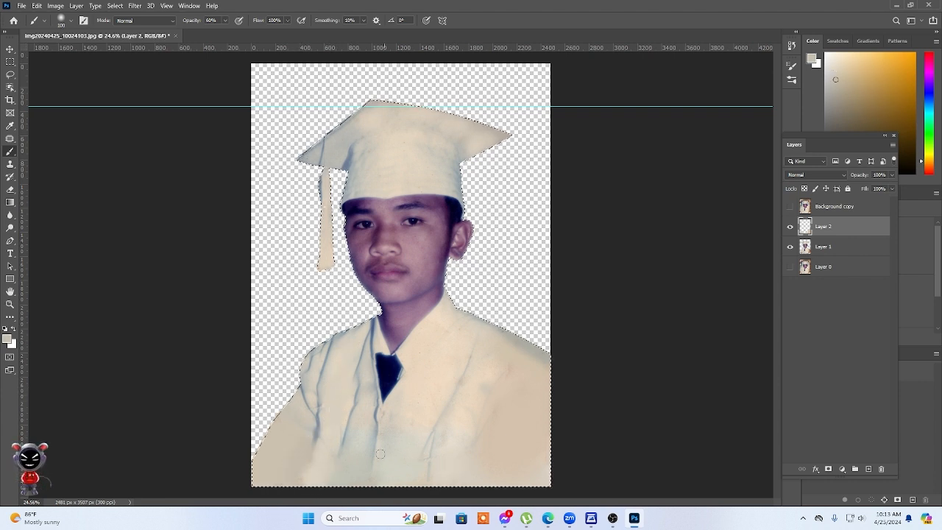
alt+click(317, 439)
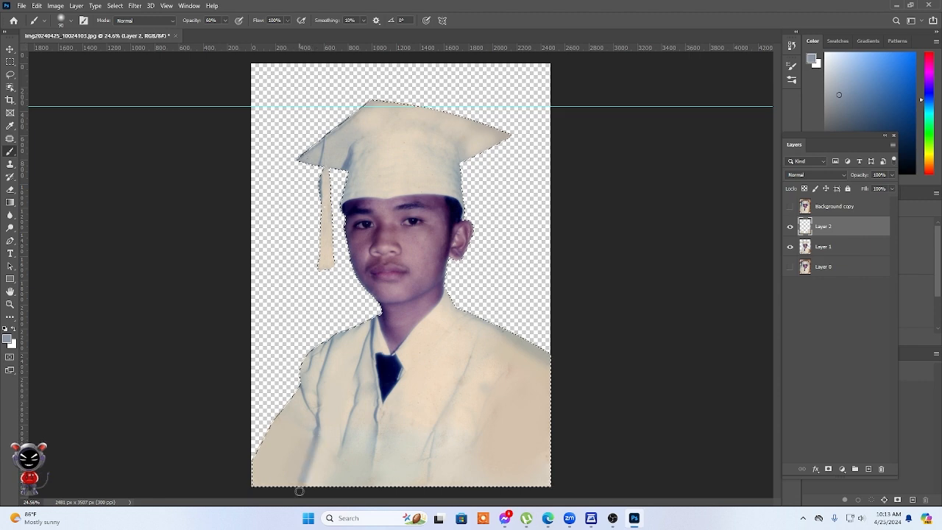
alt+click(371, 456)
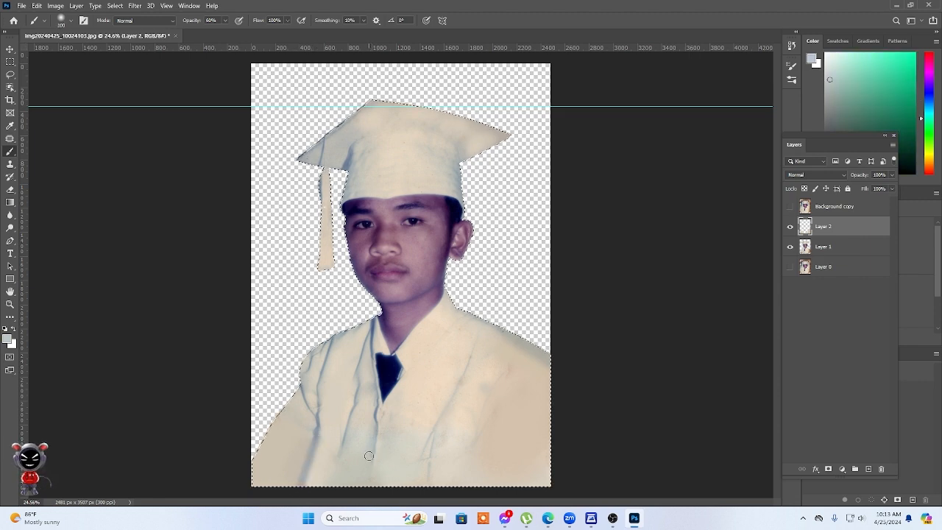
Enlarge the brush to 200 px and blend sampled cream tones over the discoloured chest and lower gown front.
scroll(394, 337, up, 2)
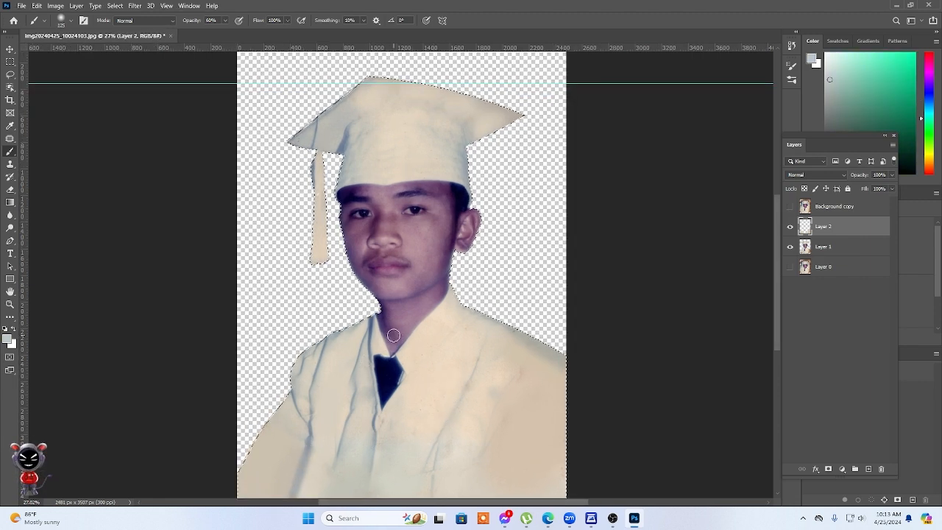
scroll(552, 368, up, 4)
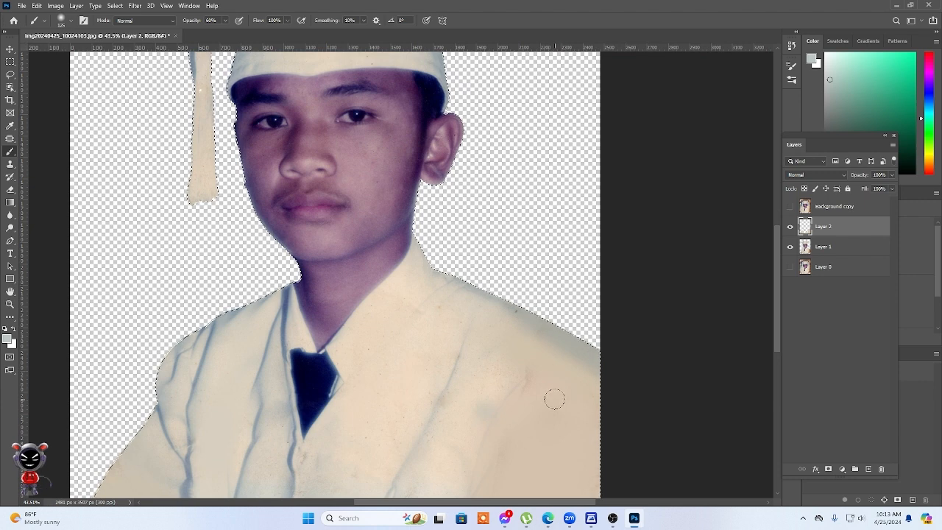
alt+click(513, 358)
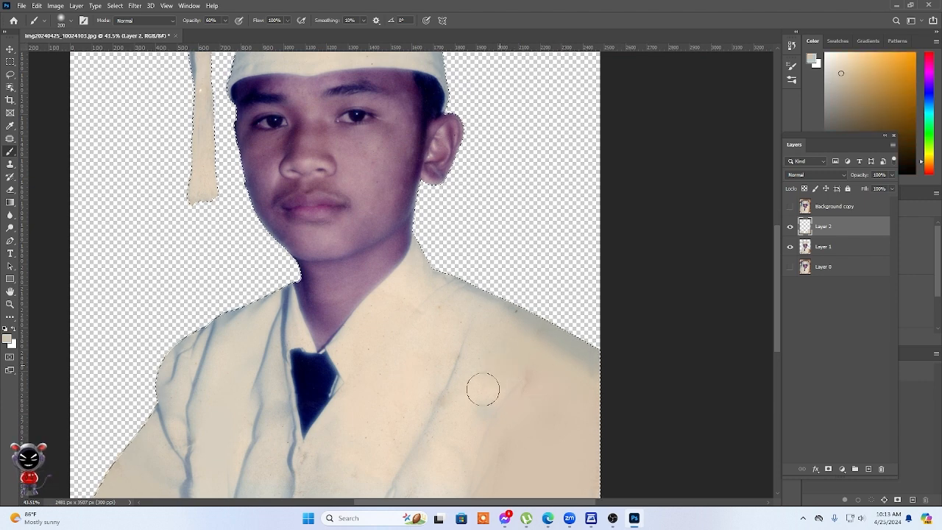
alt+click(465, 438)
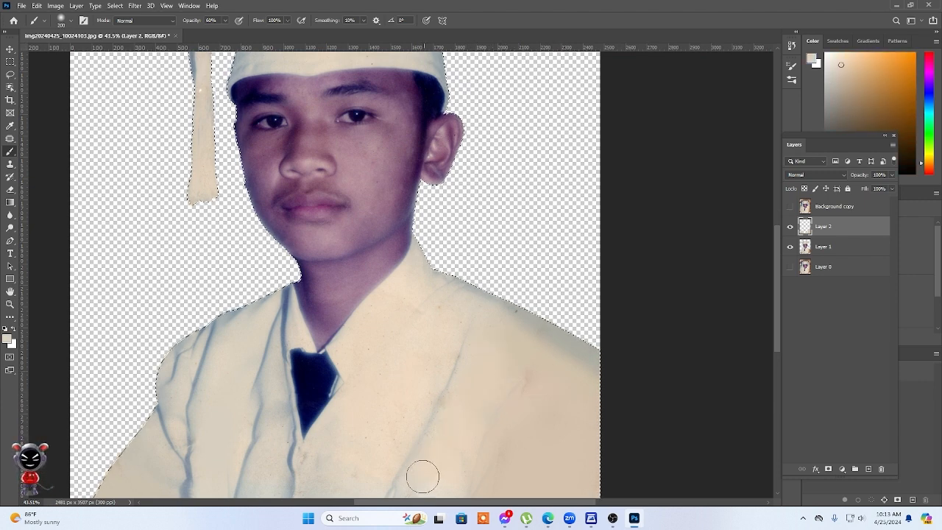
alt+click(381, 444)
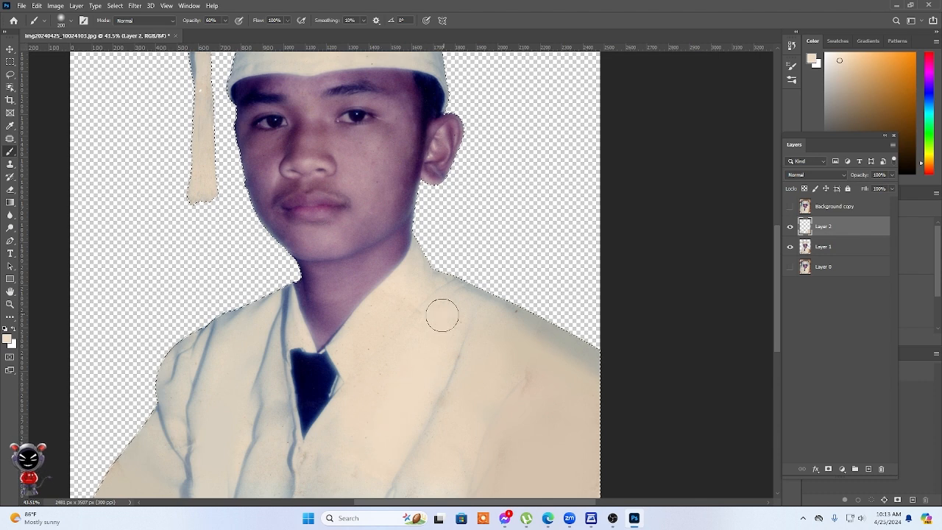
drag(367, 472, 419, 369)
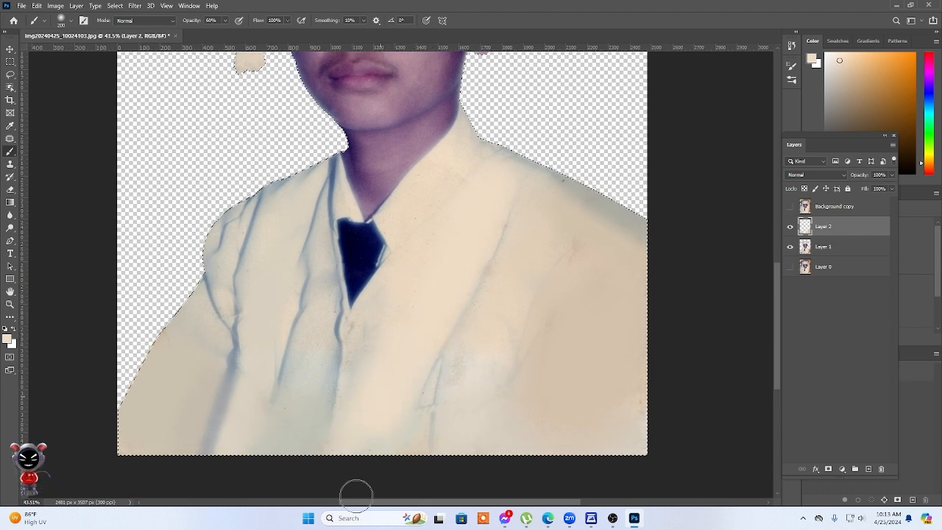
alt+click(487, 340)
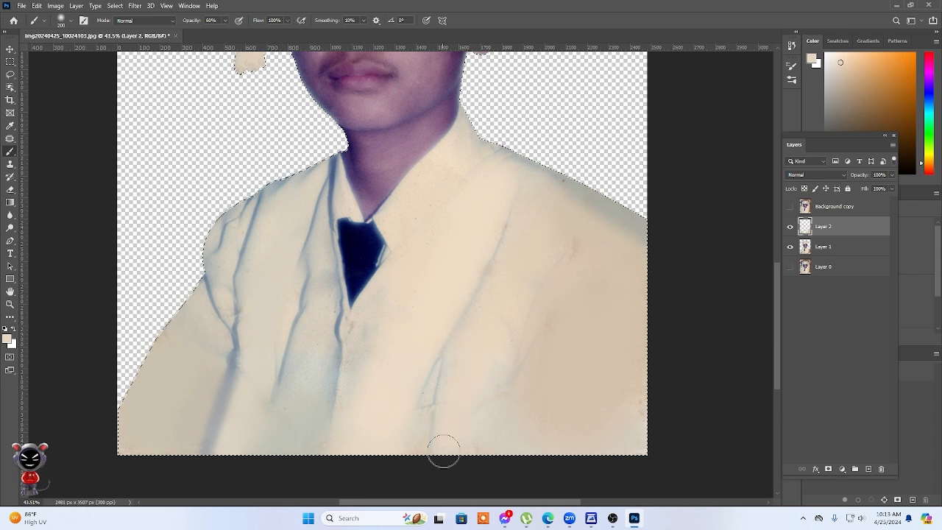
Reduce the brush size and repaint the lower end of the long front fold with sampled gown tones.
key(bracketleft)
key(bracketleft)
alt+click(418, 445)
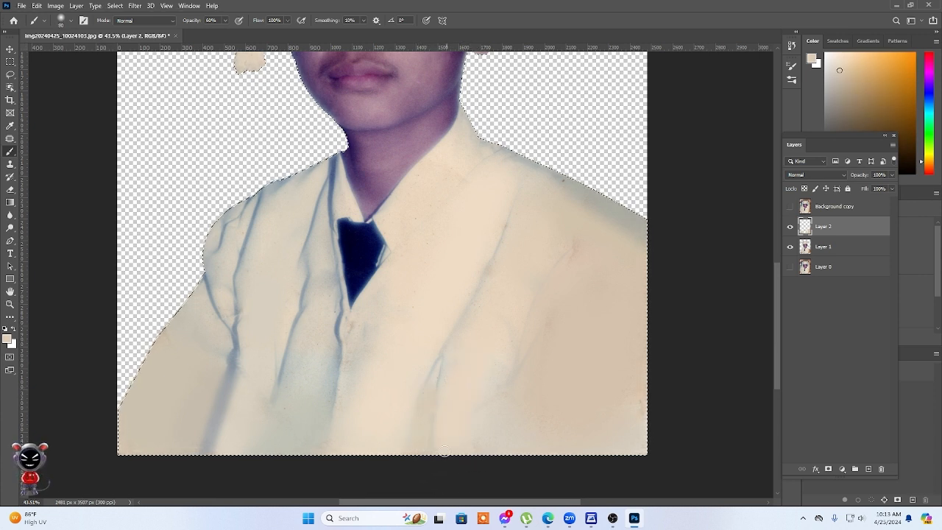
alt+click(434, 403)
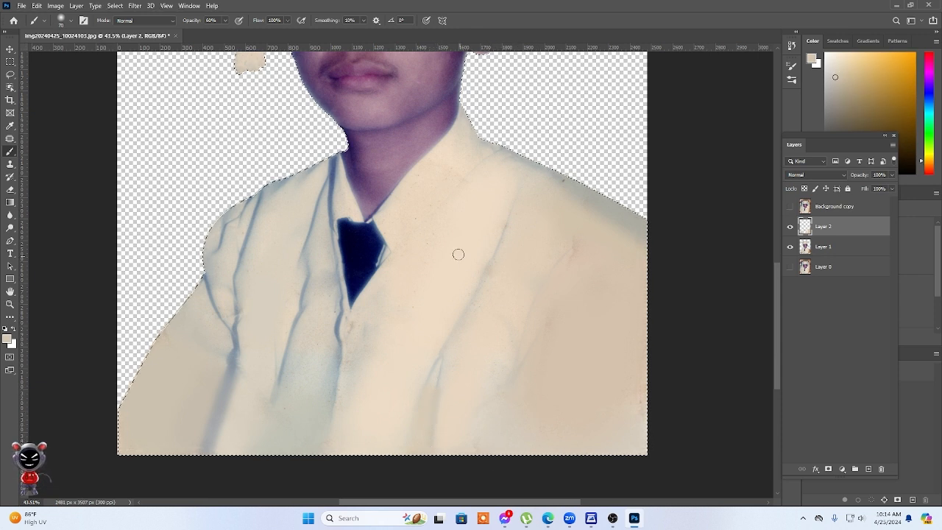
Enlarge the brush to 100 px and paint sampled cream over the speckles on the gown's lapel beside the tie.
alt+click(472, 213)
key(bracketright)
key(bracketright)
key(bracketright)
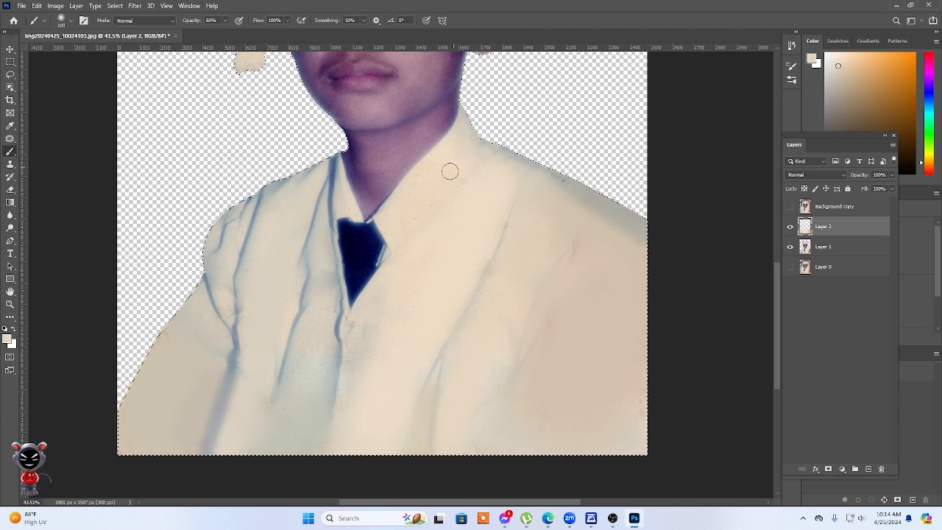
mouse_move(404, 207)
mouse_down()
mouse_move(390, 220)
mouse_move(444, 222)
mouse_move(430, 255)
mouse_up()
scroll(430, 255, up, 3)
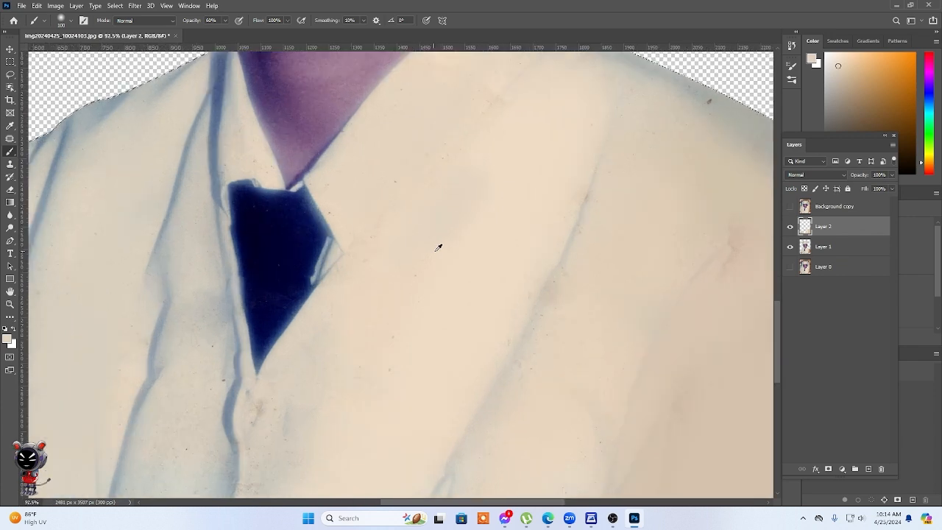
Shade the outer edge of the repainted sleeve with a sampled grey at 175 px and deselect the subject's outline.
scroll(348, 255, down, 6)
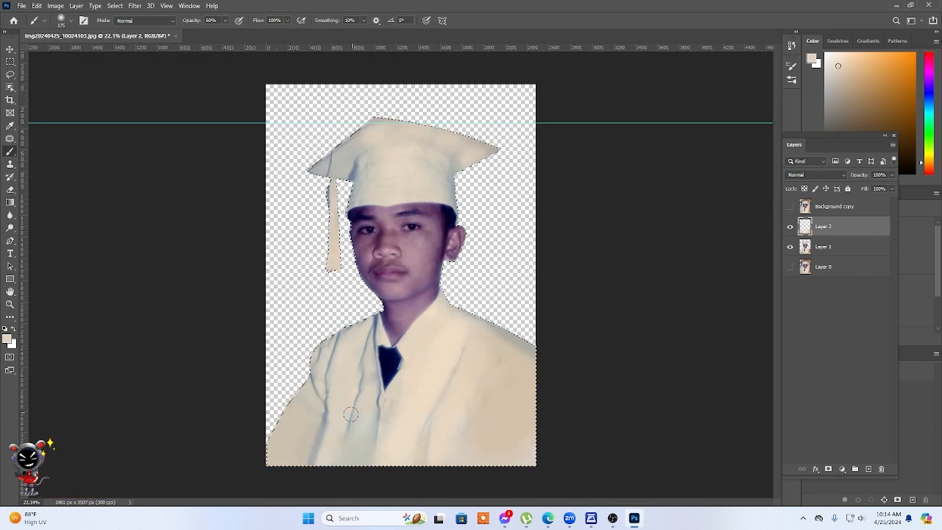
alt+click(305, 420)
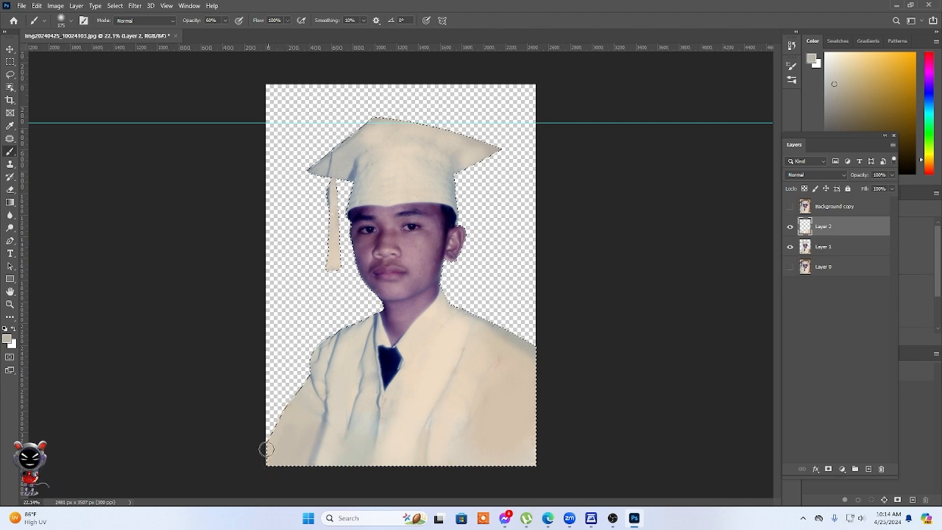
scroll(467, 337, down, 2)
scroll(468, 336, up, 4)
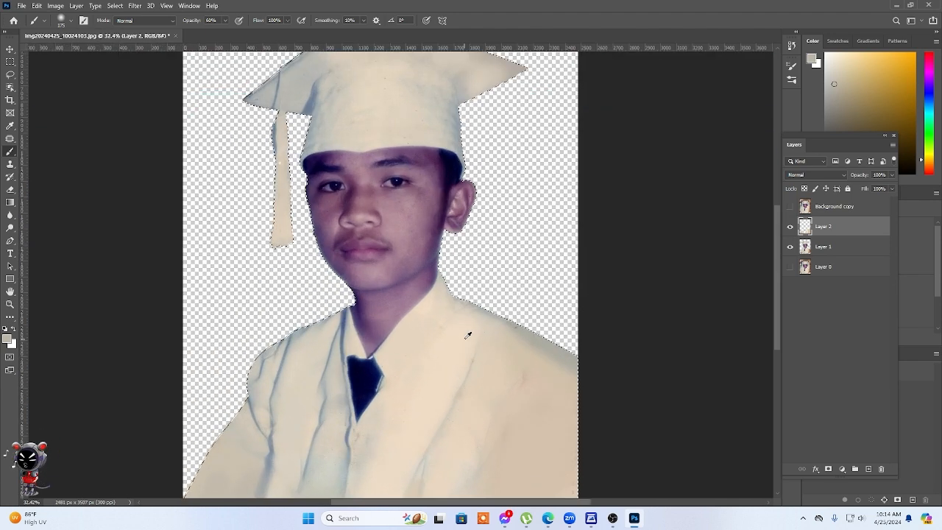
scroll(468, 336, up, 1)
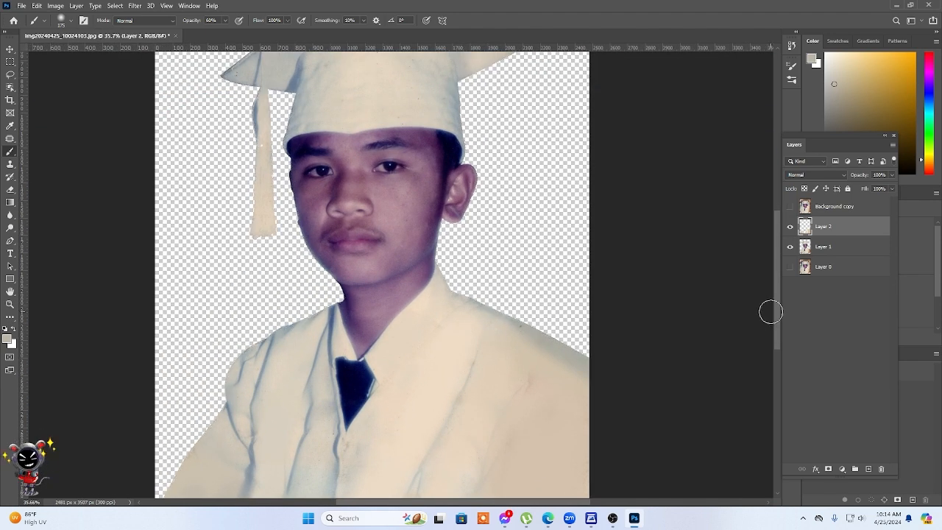
scroll(468, 243, down, 3)
scroll(469, 244, up, 1)
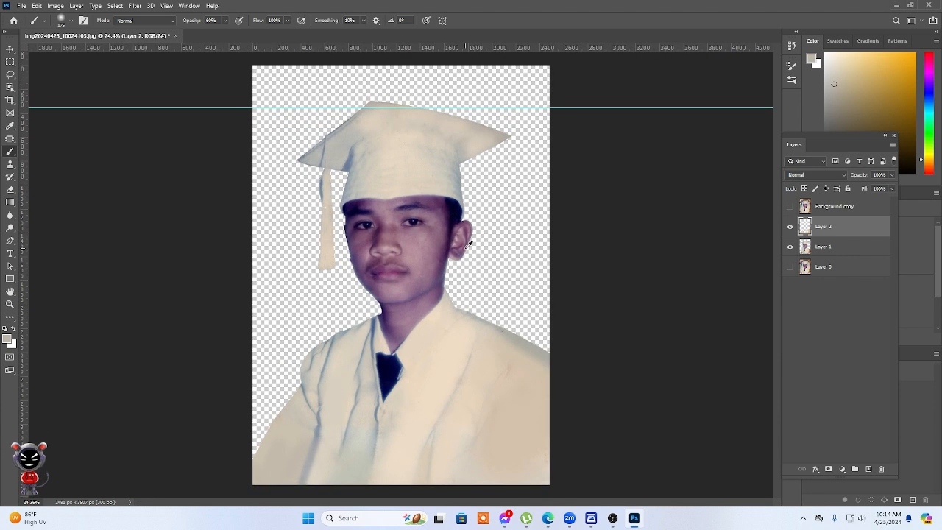
Move the horizontal guide above the canvas and deselect all layers.
scroll(469, 243, down, 1)
click(9, 50)
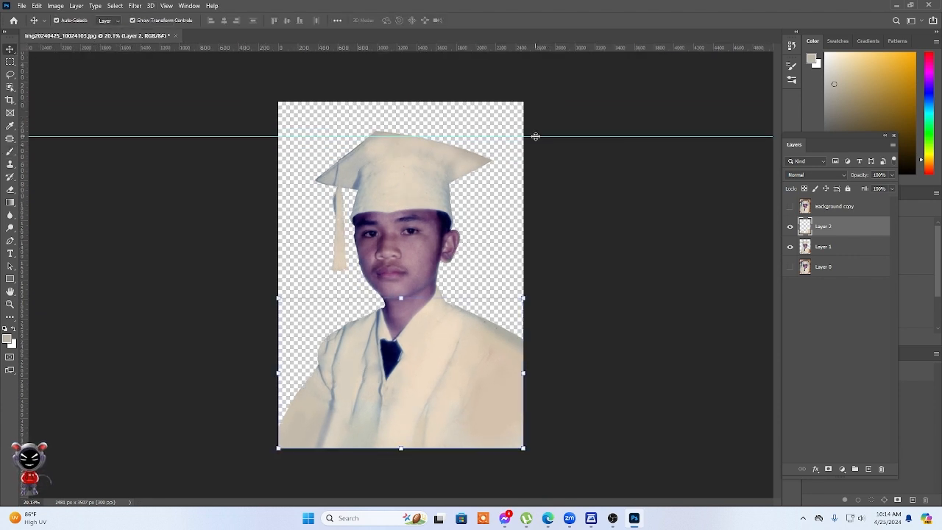
drag(535, 136, 572, 74)
click(658, 311)
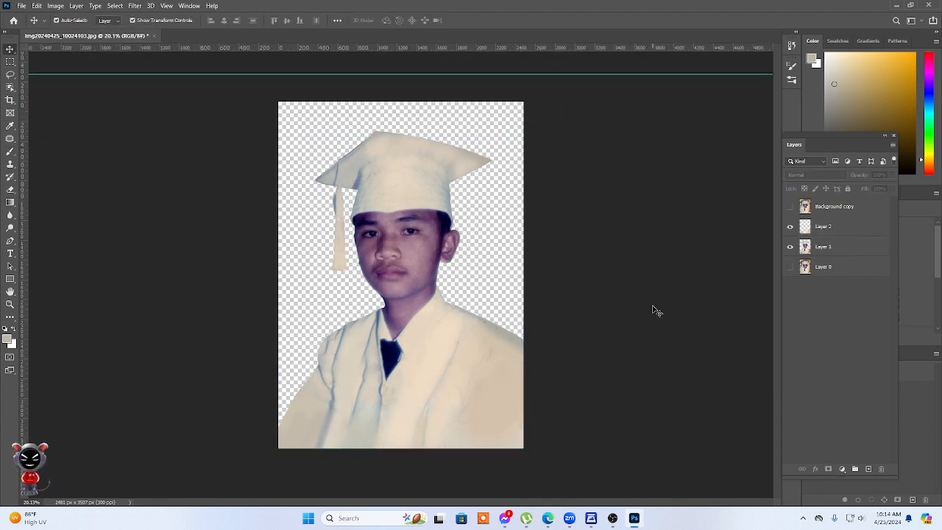
Select Layer 0, switch to the Edge browser and search Bing Images for "graduation background white".
click(830, 270)
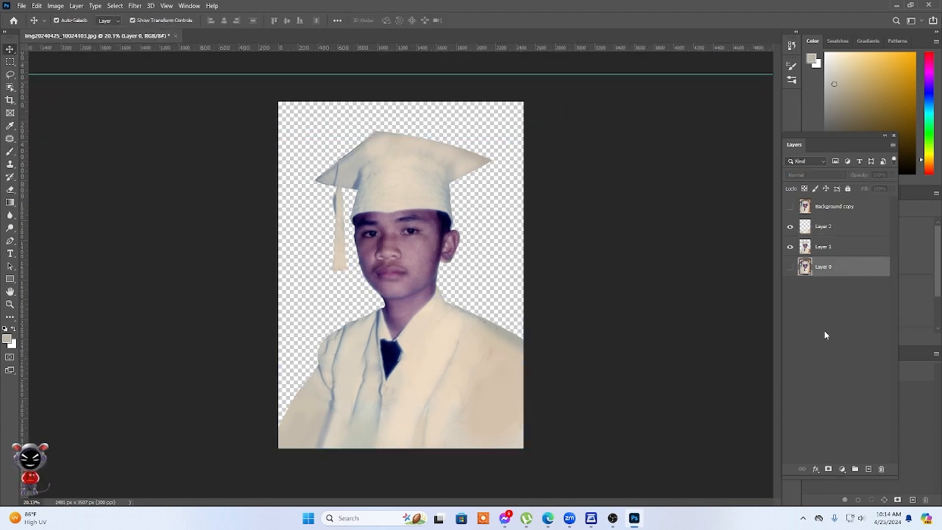
click(551, 524)
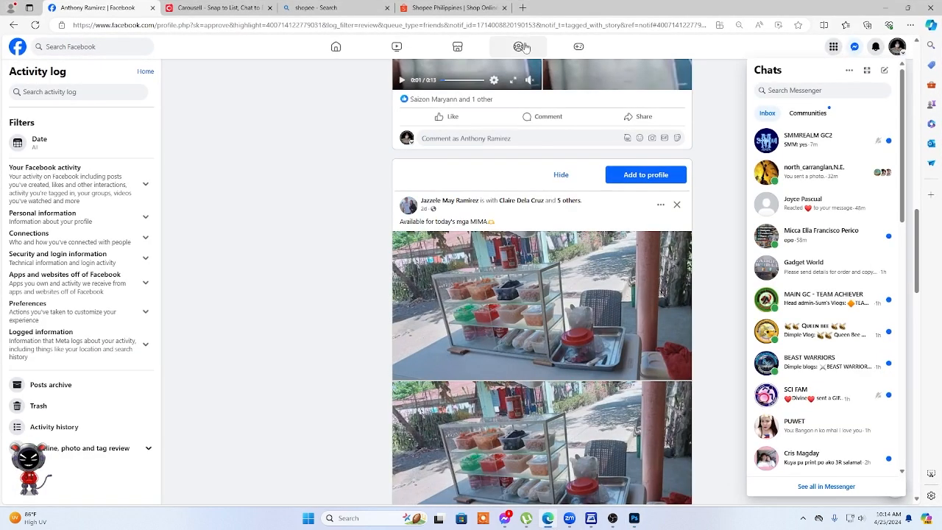
click(521, 8)
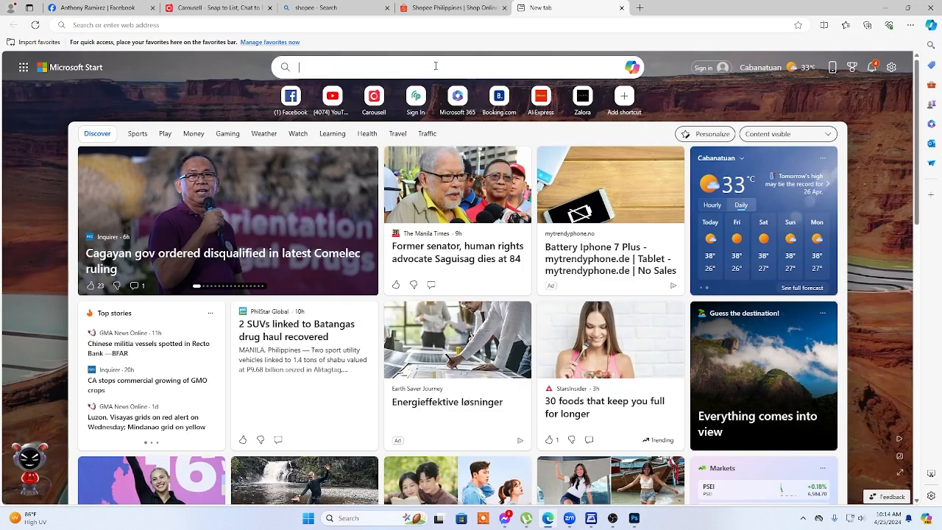
click(447, 68)
text(graduati)
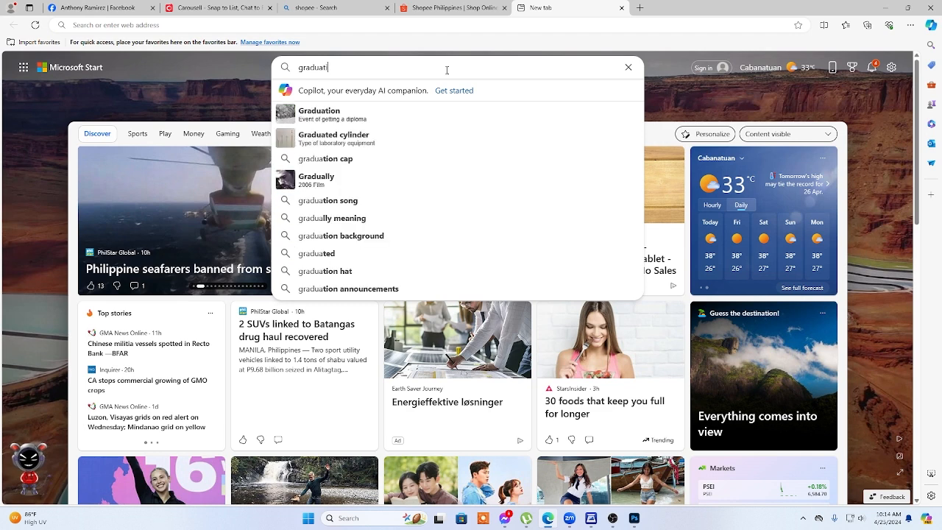
text(on background white)
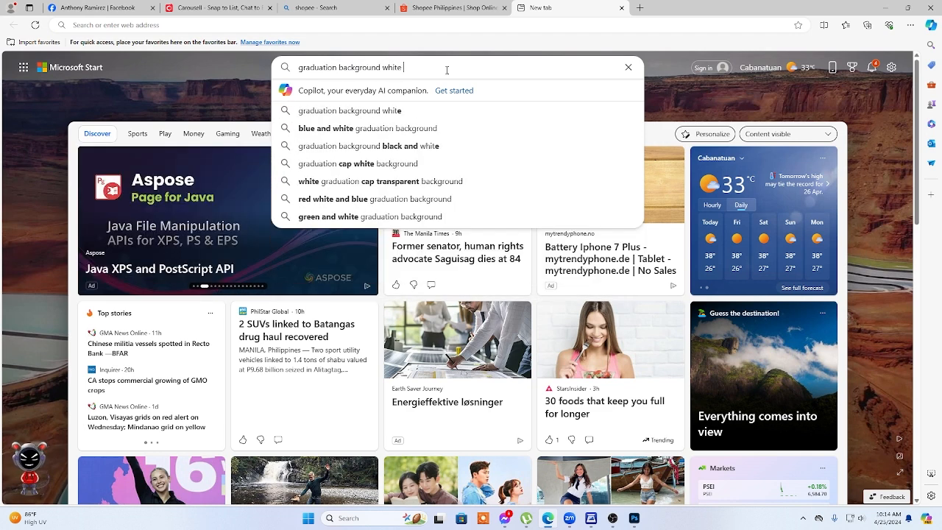
key(Return)
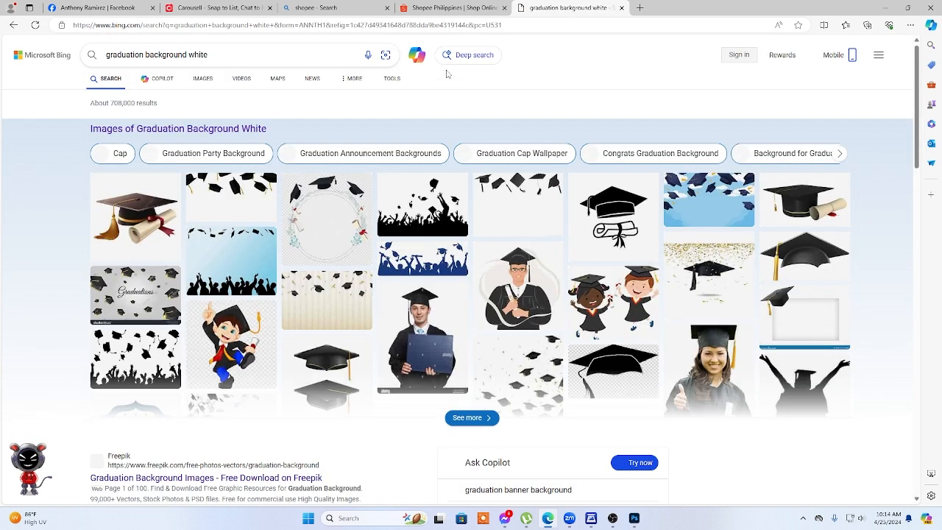
click(203, 78)
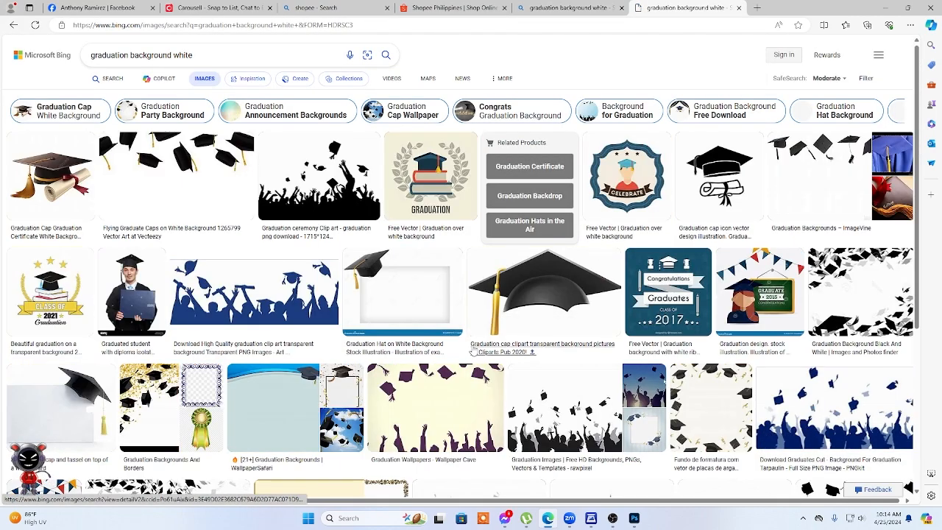
scroll(473, 351, down, 5)
scroll(473, 349, up, 5)
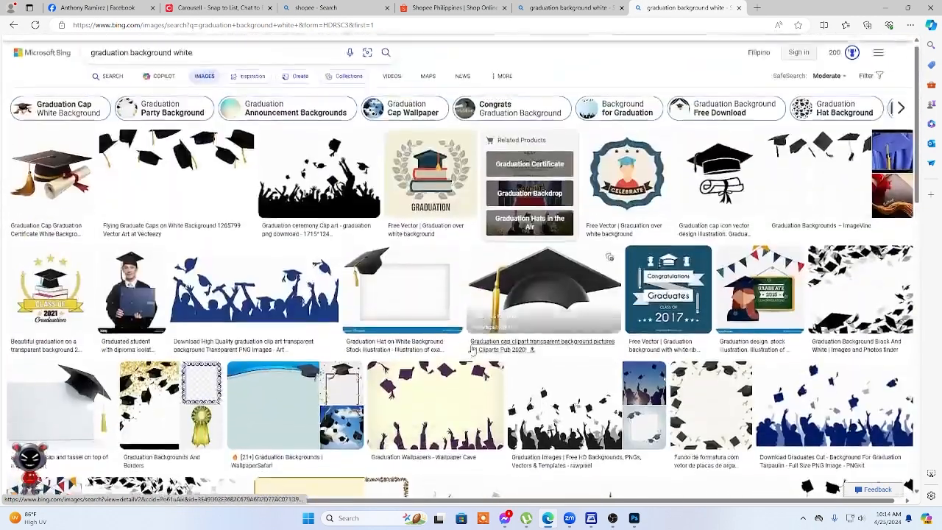
Change the image search to "photography background white".
double_click(129, 56)
text(photogra)
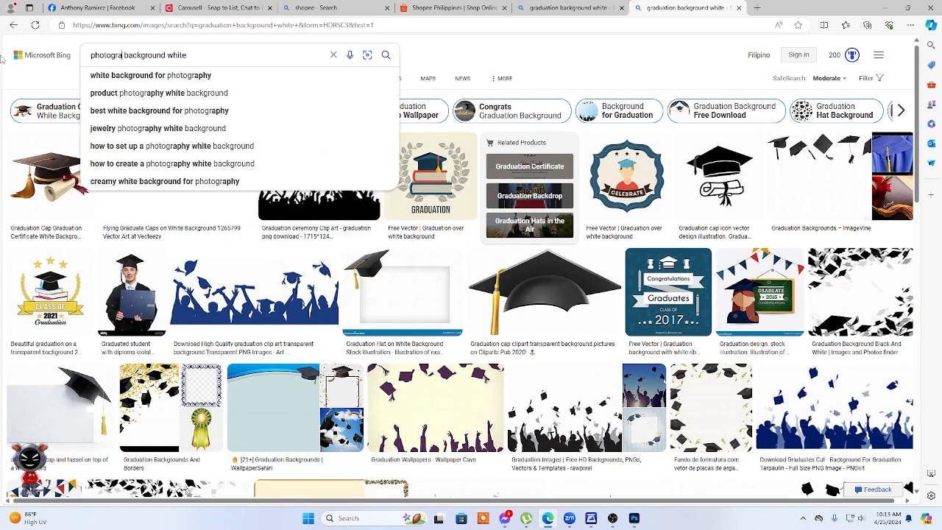
text(phy)
key(Return)
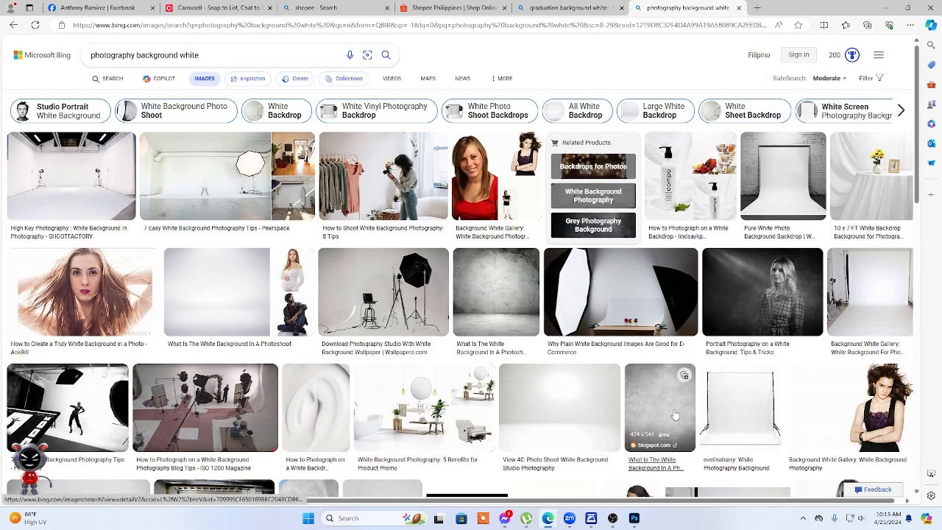
Browse related grey studio backdrops and open the Abstract Gray Texture Photo Booth Backdrop GC-143 image.
click(656, 431)
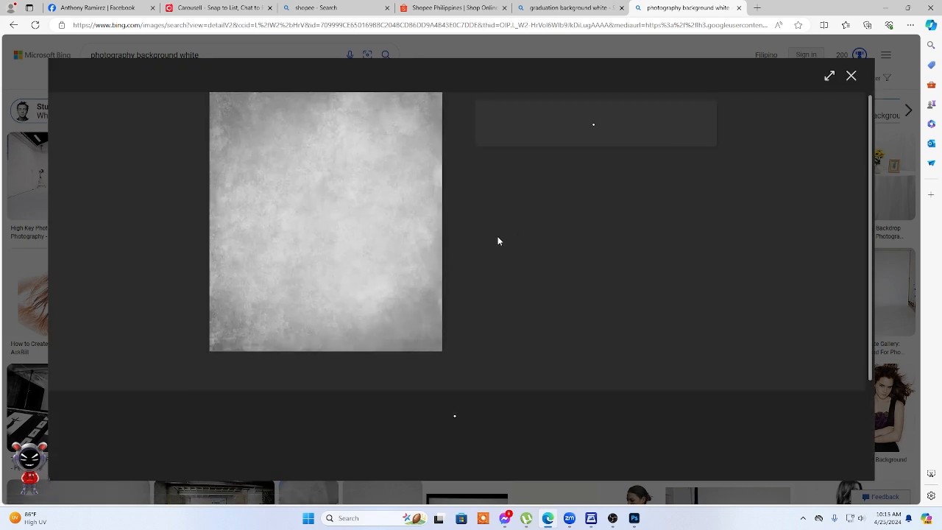
scroll(485, 233, down, 2)
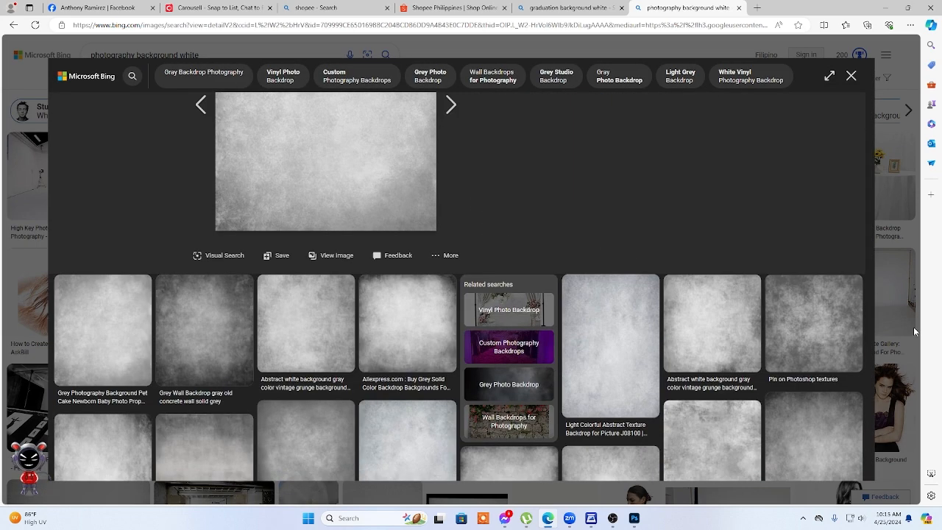
scroll(801, 335, down, 1)
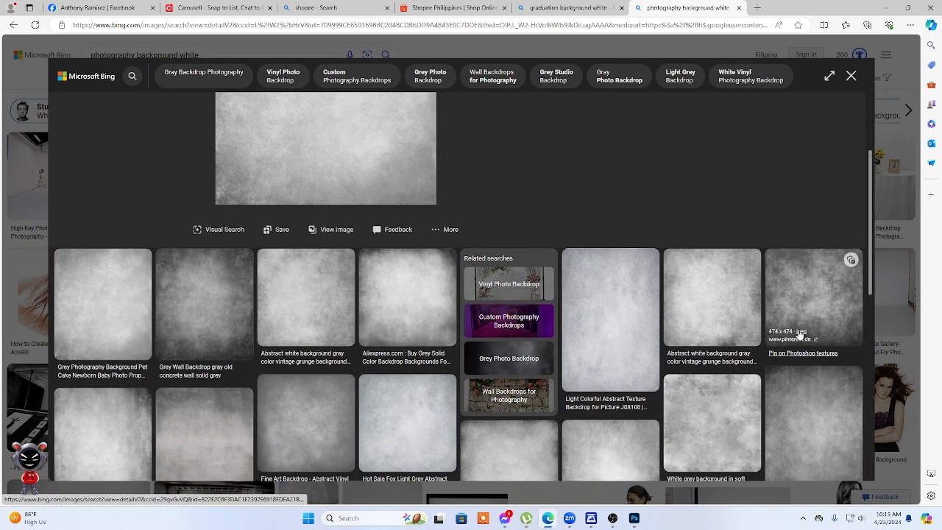
click(624, 346)
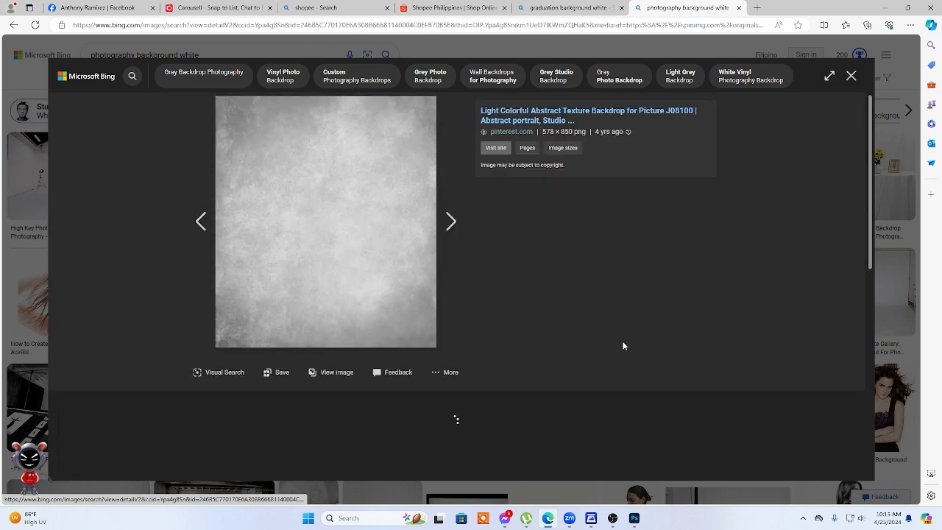
scroll(431, 229, down, 5)
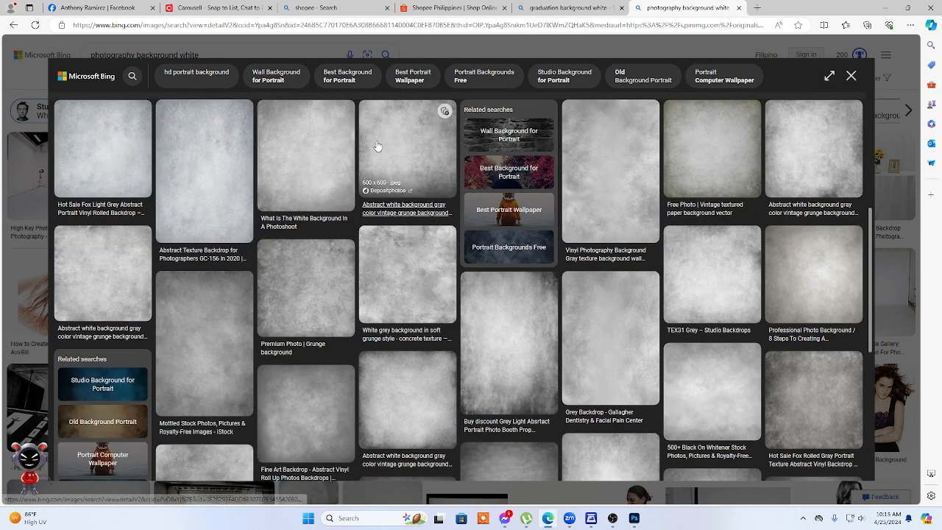
scroll(375, 151, down, 3)
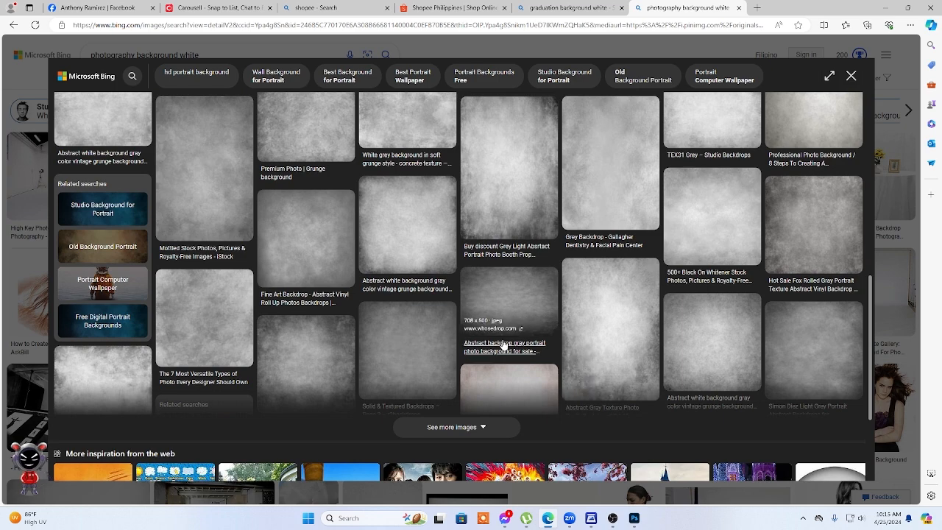
click(637, 352)
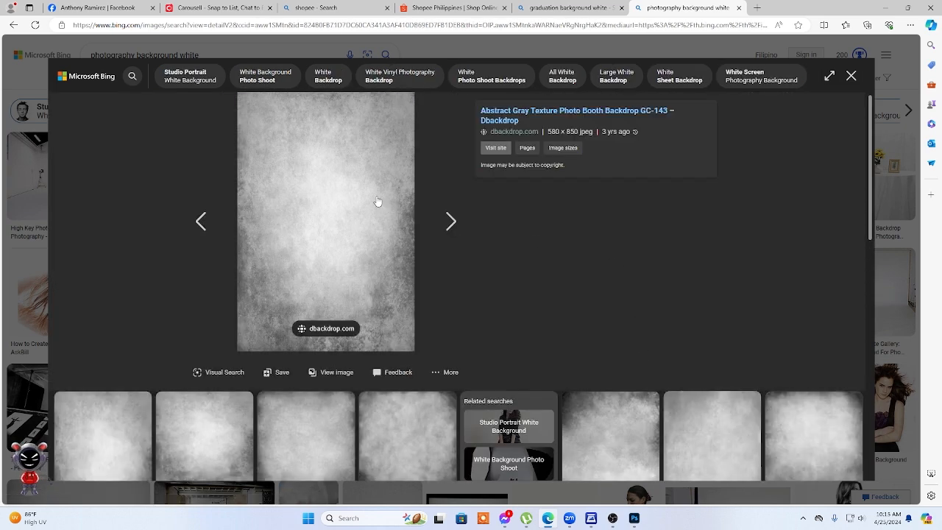
Save the backdrop image as the JPEG file R in Downloads and return to Photoshop.
right_click(376, 201)
click(430, 220)
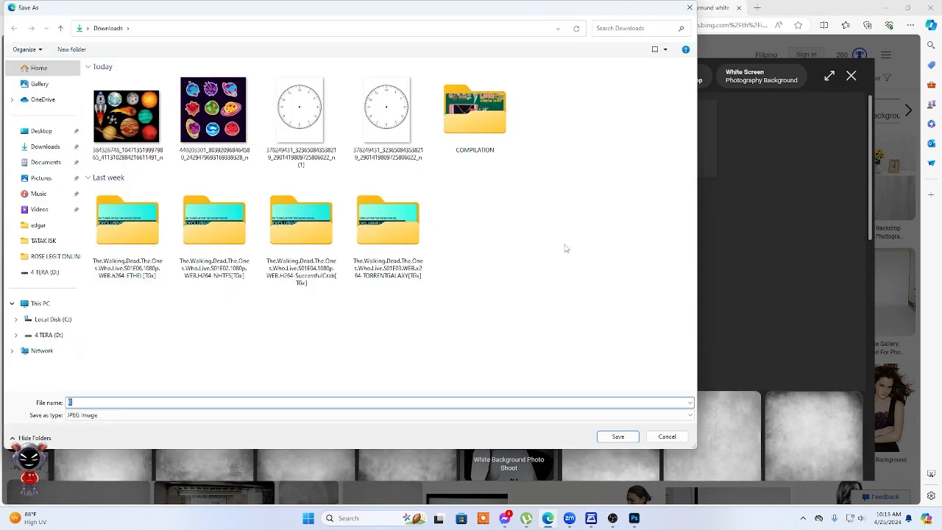
click(628, 436)
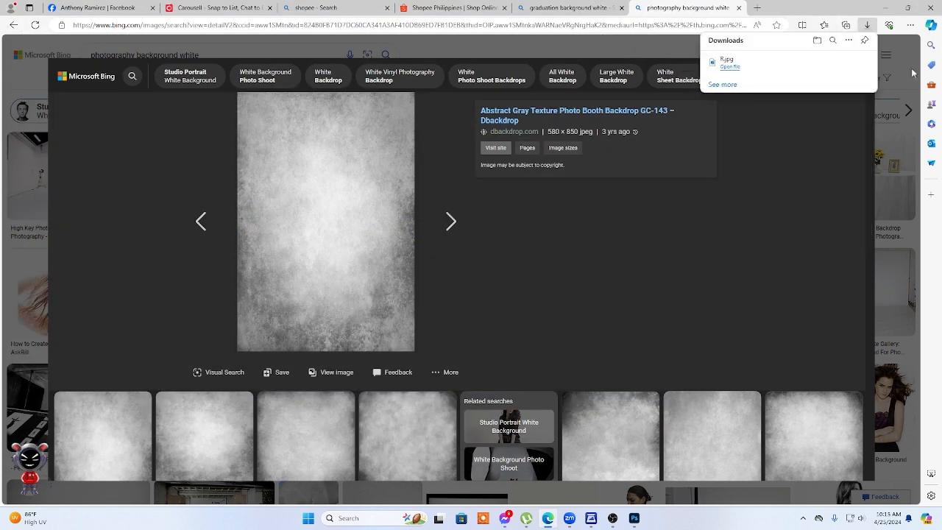
click(886, 8)
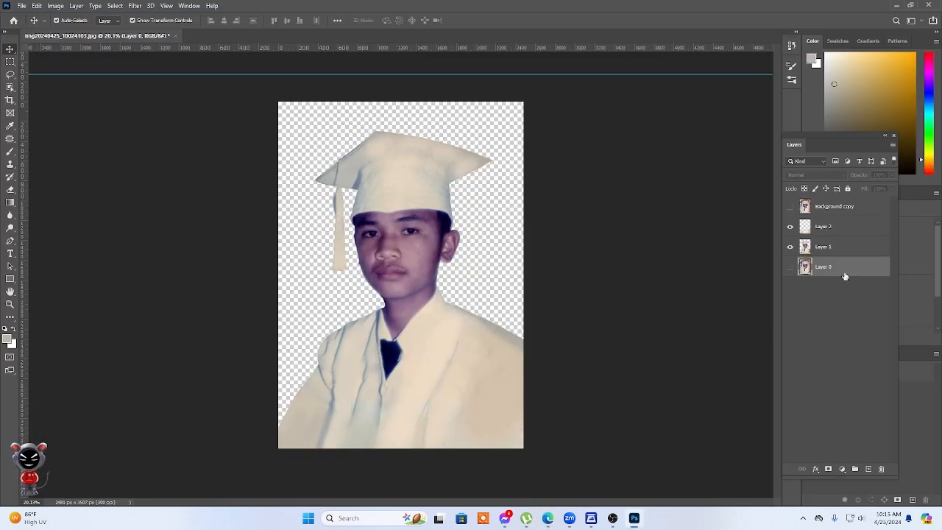
Place the downloaded image R as an embedded layer above Layer 0 and enlarge it to about 115% to cover the canvas.
click(21, 5)
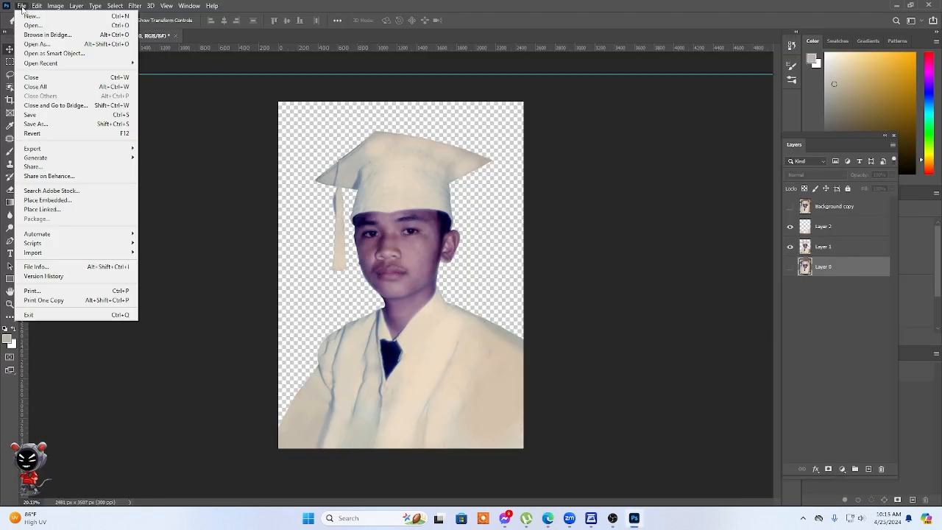
click(55, 197)
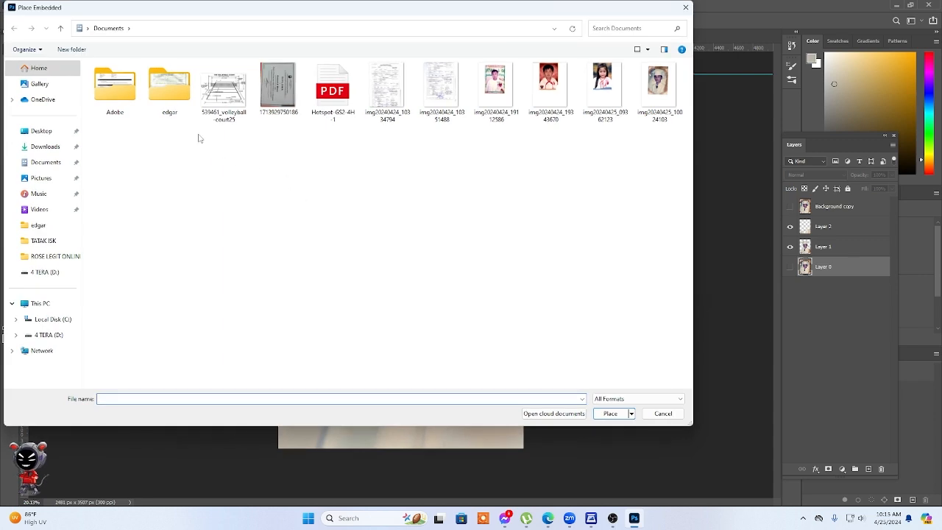
click(45, 147)
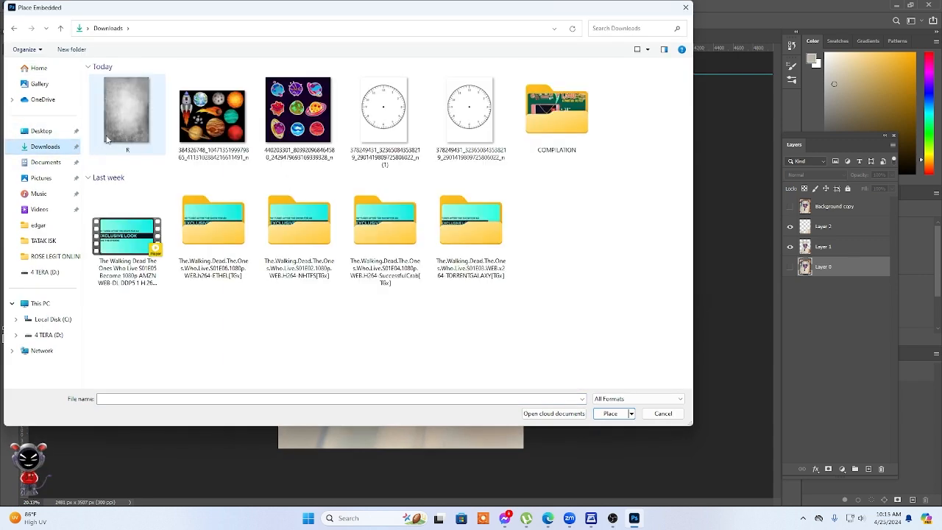
double_click(116, 118)
drag(522, 273, 547, 289)
drag(282, 274, 272, 274)
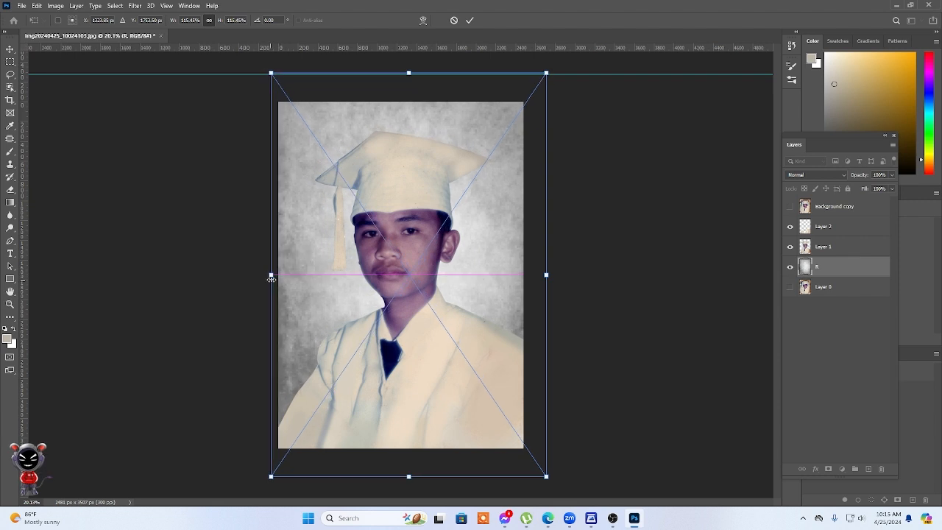
click(470, 20)
Merge Layer 2 with Layer 1 into a single subject layer.
scroll(433, 265, up, 3)
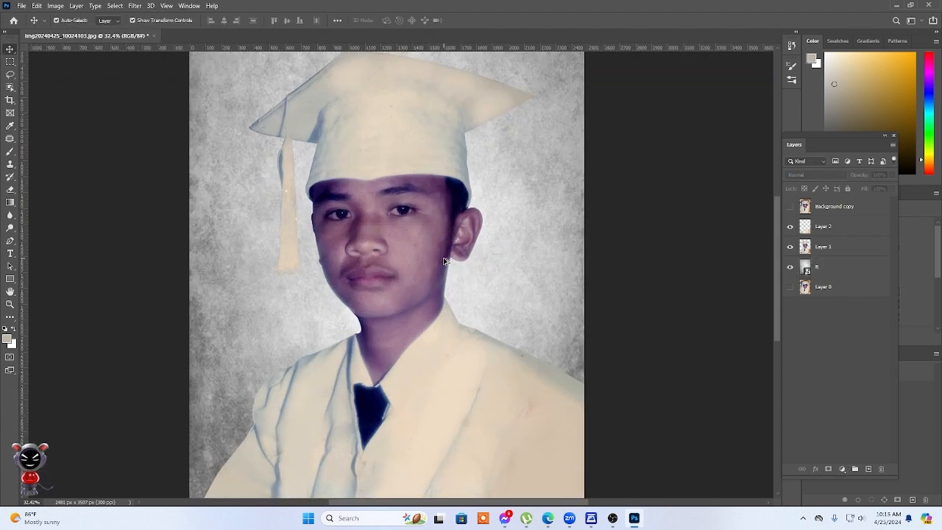
scroll(444, 260, down, 1)
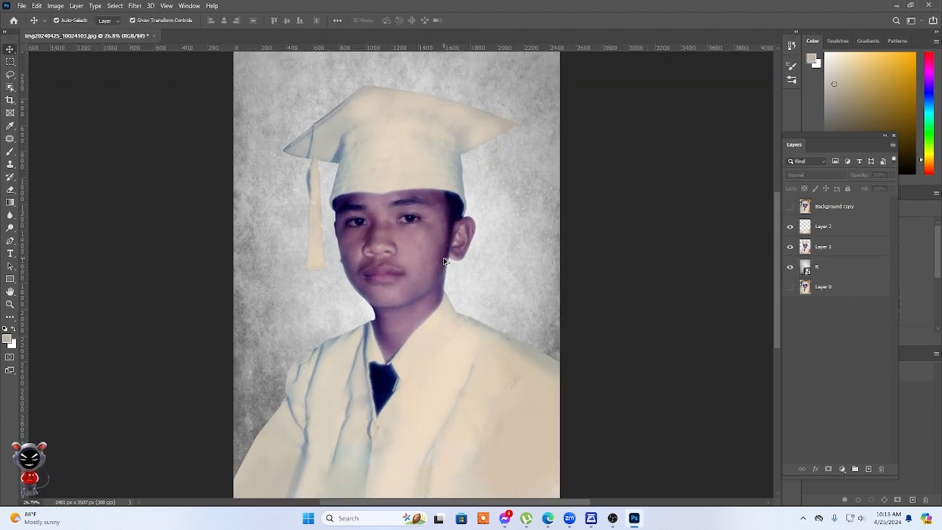
click(843, 231)
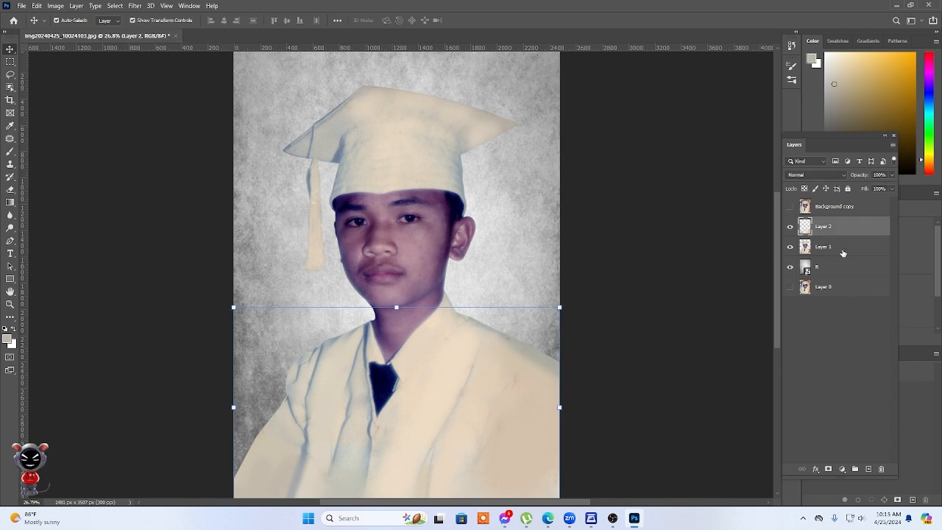
shift+click(849, 250)
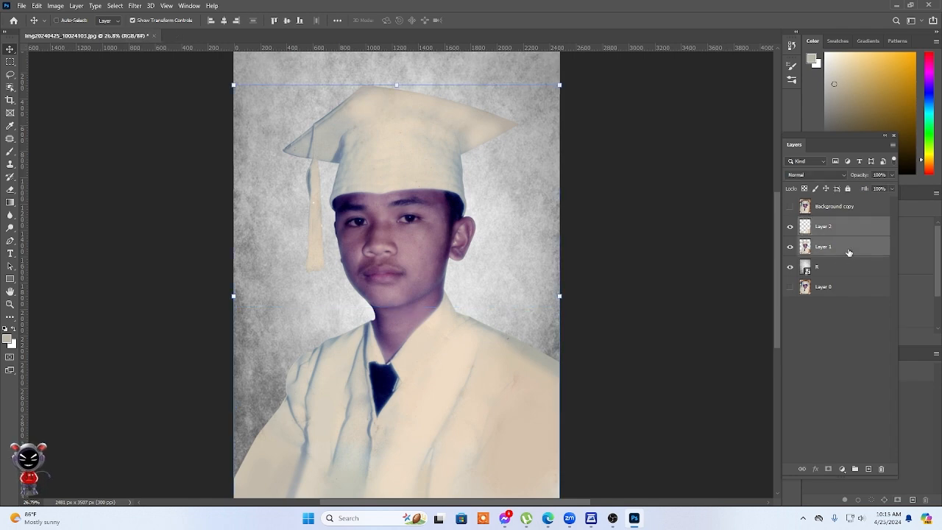
key(ctrl+e)
Use the Patch tool to remove the dark spot inside the ear and the blemishes on the cheek near it.
scroll(492, 182, up, 5)
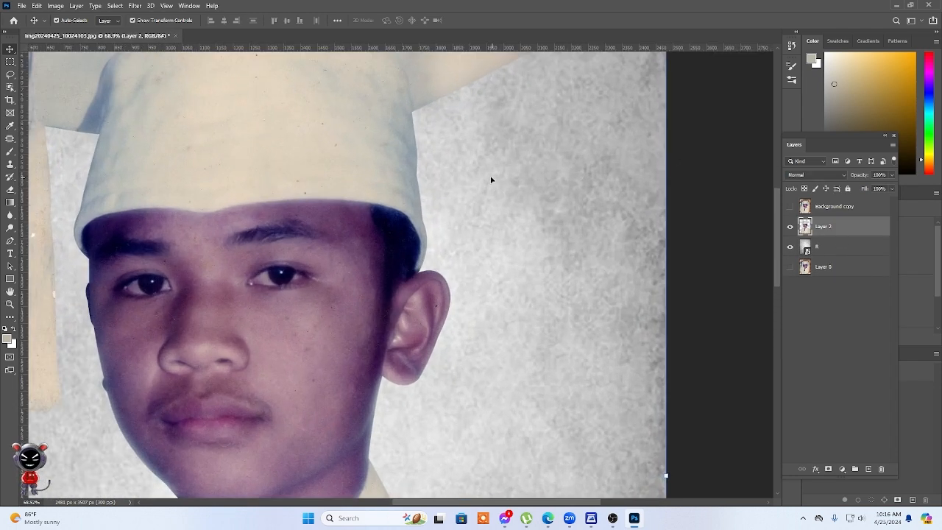
scroll(386, 373, up, 5)
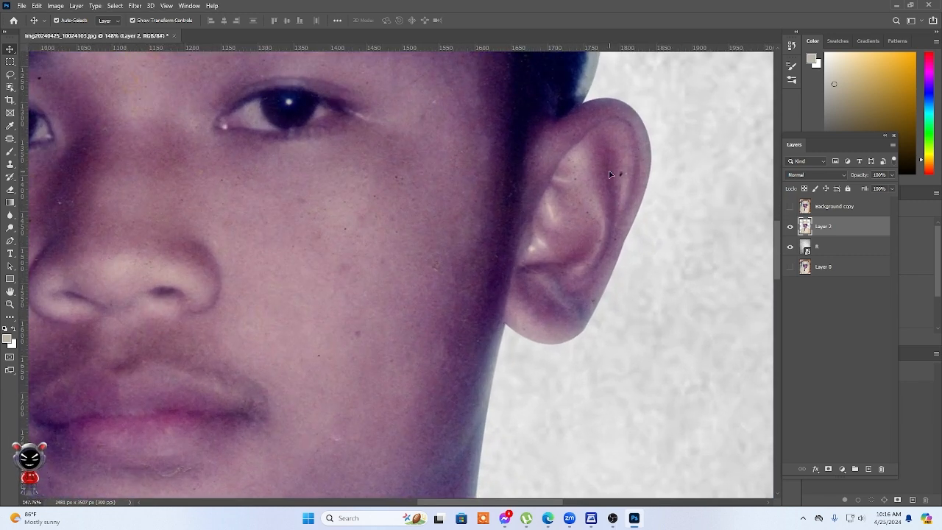
click(11, 138)
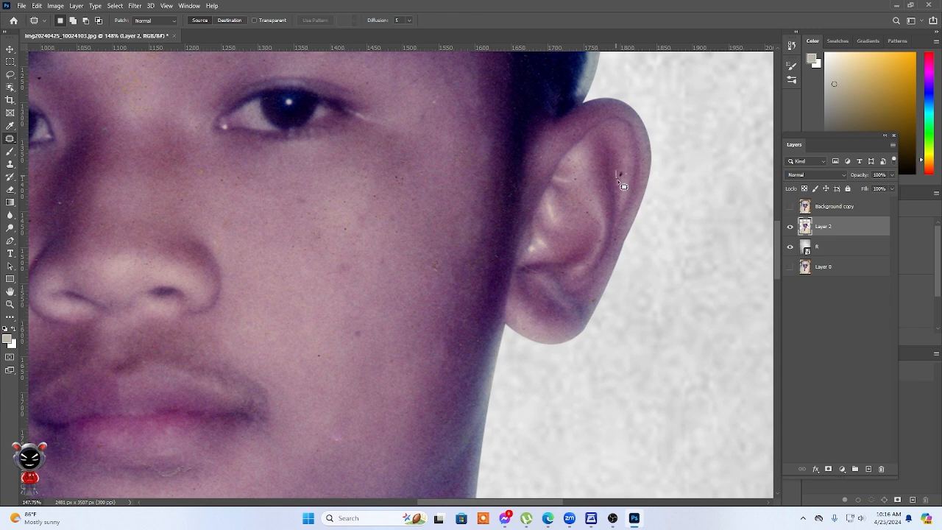
mouse_move(617, 172)
mouse_down()
mouse_move(627, 176)
mouse_move(618, 174)
mouse_up()
drag(430, 272, 447, 284)
drag(371, 336, 371, 333)
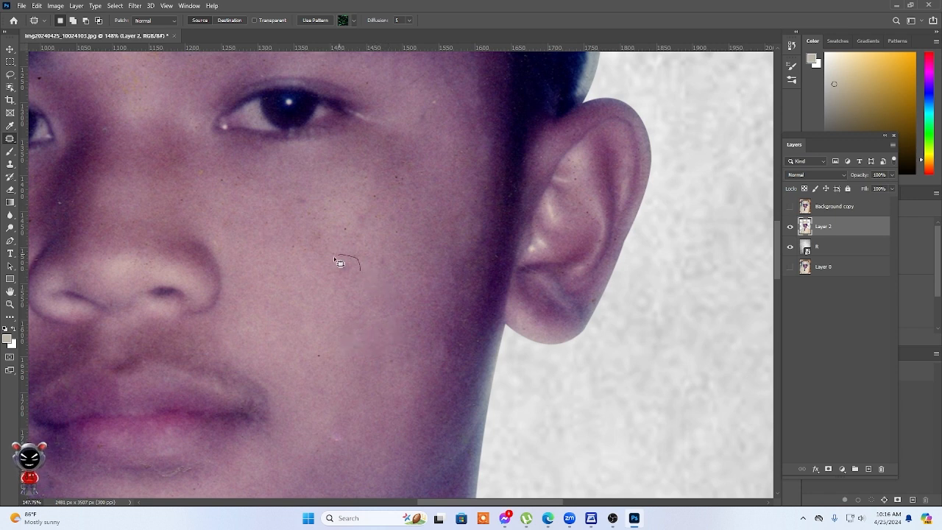
Patch the small dark specks across the cheek below the eye and clear the selection.
drag(347, 287, 351, 285)
drag(346, 280, 354, 300)
mouse_move(356, 228)
mouse_down()
mouse_move(346, 250)
mouse_move(358, 231)
mouse_move(370, 247)
mouse_up()
mouse_move(386, 196)
mouse_down()
mouse_move(367, 224)
mouse_move(383, 222)
mouse_move(376, 209)
mouse_move(401, 216)
mouse_move(390, 167)
mouse_move(387, 189)
mouse_move(404, 196)
mouse_move(411, 182)
mouse_move(401, 208)
mouse_up()
drag(347, 213, 309, 207)
drag(321, 248, 321, 240)
scroll(408, 256, down, 2)
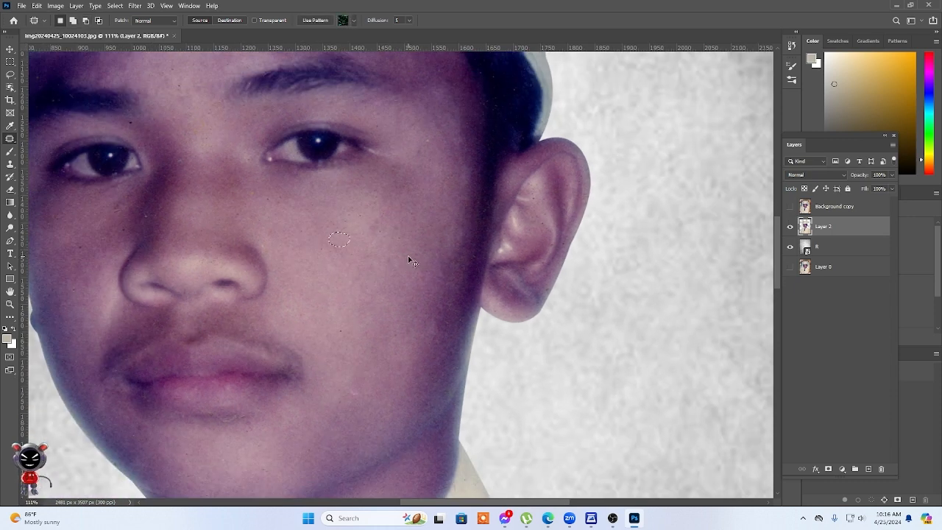
key(ctrl+d)
scroll(409, 259, down, 1)
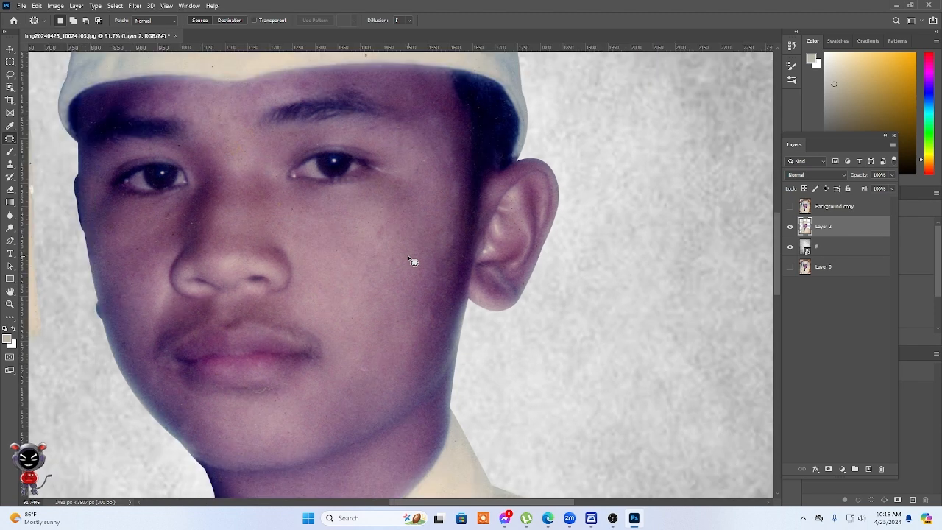
Patch the blemish on the cheek beside the mouth and the cracked crease under the lower lip, clearing the selection after each.
drag(358, 371, 364, 370)
scroll(379, 360, up, 3)
scroll(374, 353, up, 2)
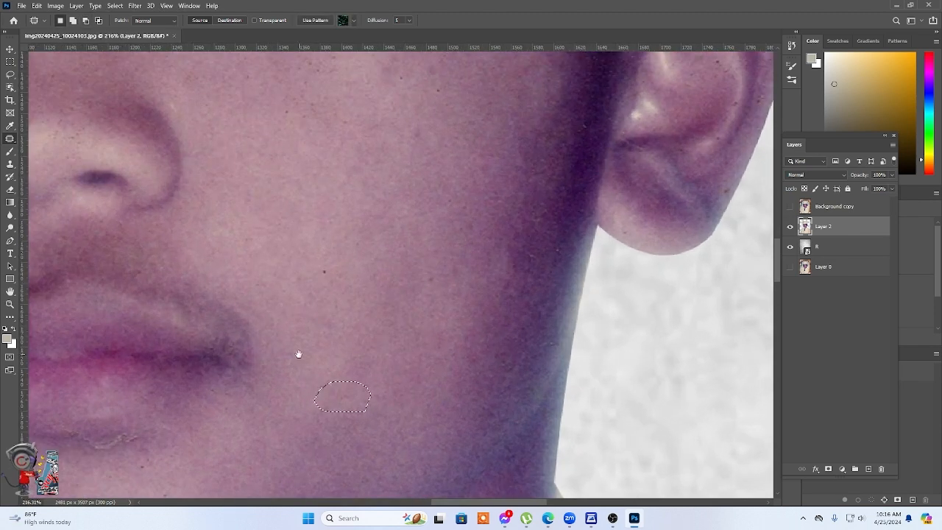
mouse_move(162, 437)
mouse_down()
mouse_move(447, 332)
mouse_move(368, 325)
mouse_move(344, 339)
mouse_up()
key(ctrl+d)
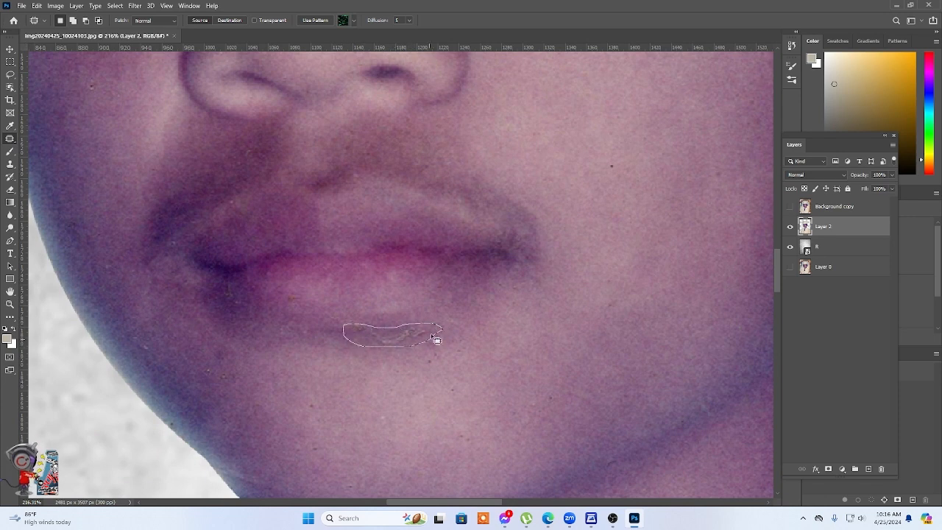
drag(437, 339, 441, 329)
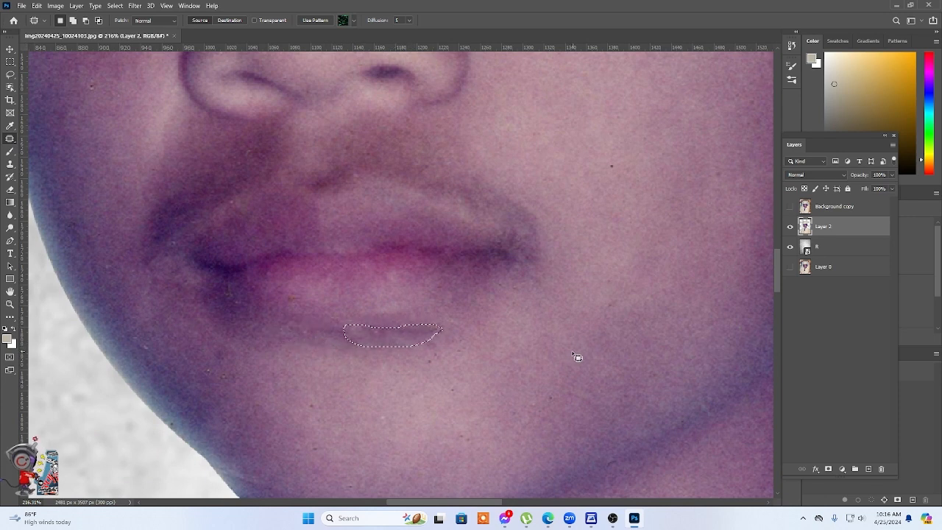
key(ctrl+d)
Patch the remaining mark under the lower lip and the small dark specks across the chin and along the jaw.
mouse_move(441, 324)
mouse_down()
mouse_move(415, 329)
mouse_move(438, 332)
mouse_up()
scroll(507, 336, down, 5)
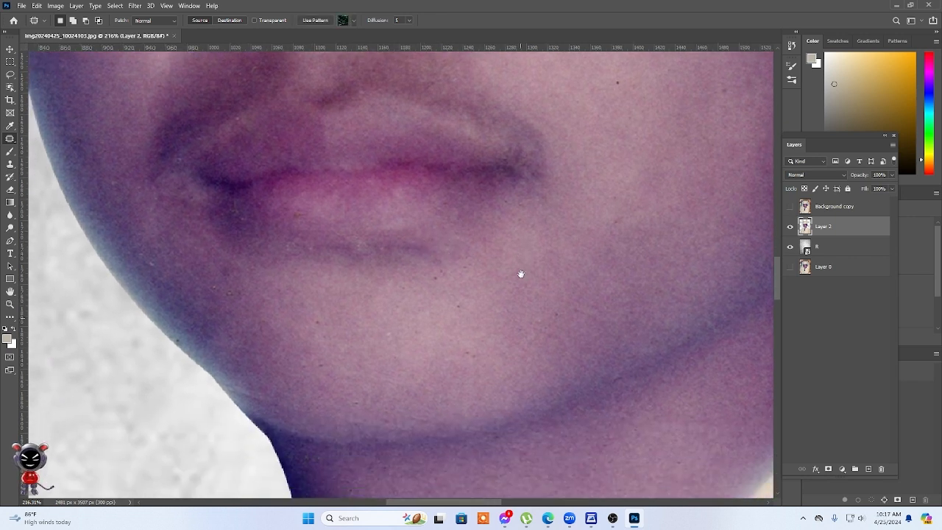
scroll(547, 326, down, 2)
click(238, 251)
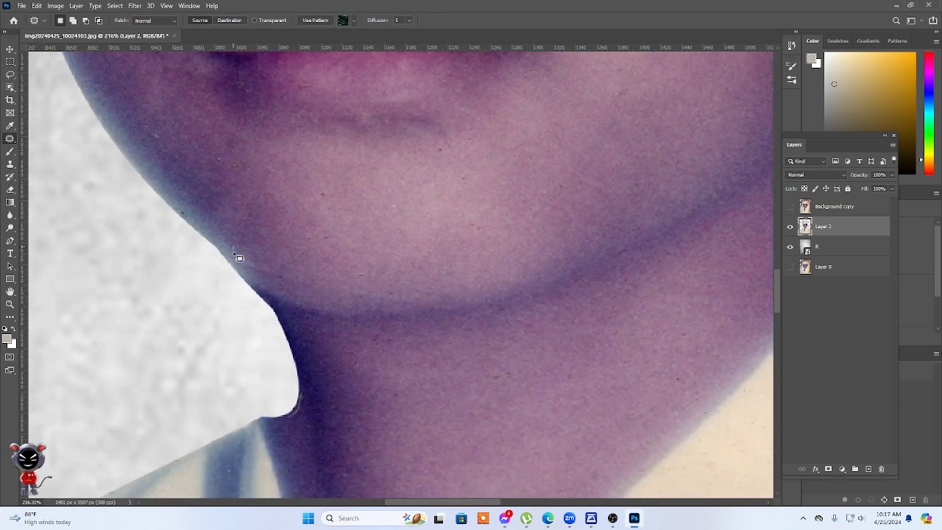
drag(328, 258, 323, 256)
drag(301, 266, 293, 235)
drag(431, 287, 346, 297)
drag(440, 316, 446, 283)
click(443, 274)
mouse_move(302, 269)
mouse_down()
mouse_move(368, 278)
mouse_move(346, 264)
mouse_up()
drag(327, 272, 324, 256)
click(420, 276)
Load Layer 2's outline as a selection and paint the neck edge above the collar dark purple with a 40-pixel brush.
drag(493, 391, 458, 267)
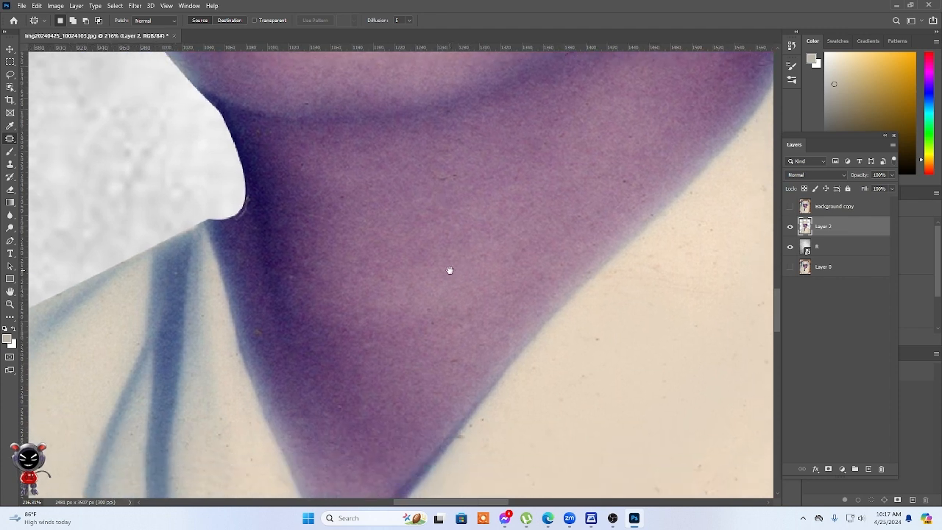
ctrl+click(806, 227)
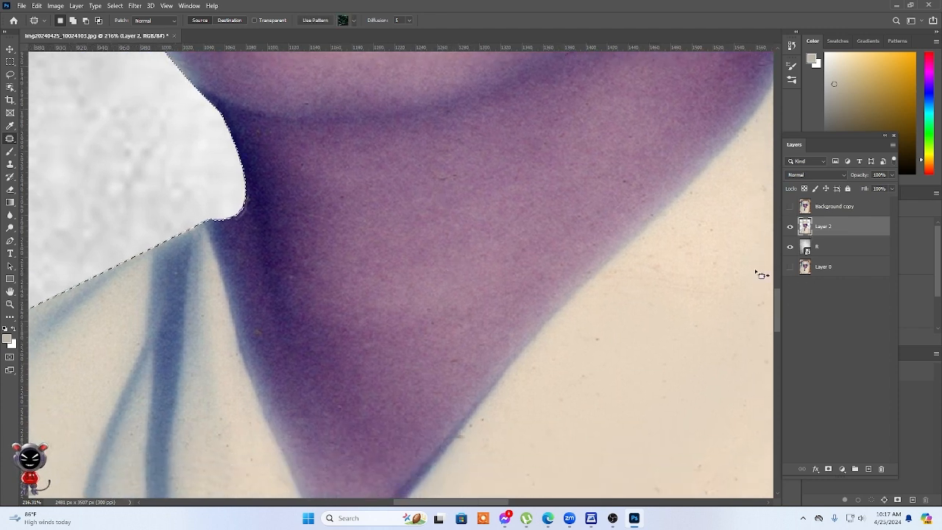
key(b)
key(p)
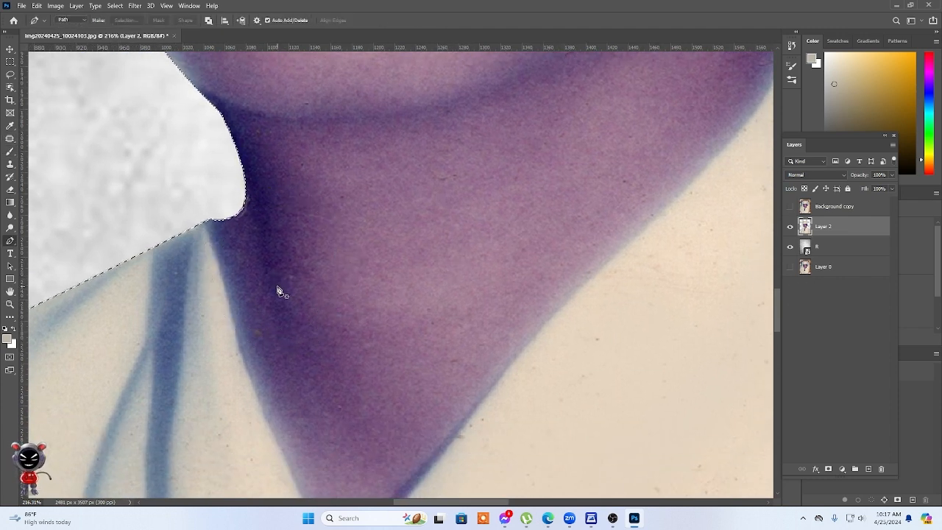
key(b)
key(bracketleft)
key(bracketleft)
key(bracketleft)
key(bracketleft)
key(bracketleft)
key(bracketleft)
key(bracketleft)
key(bracketleft)
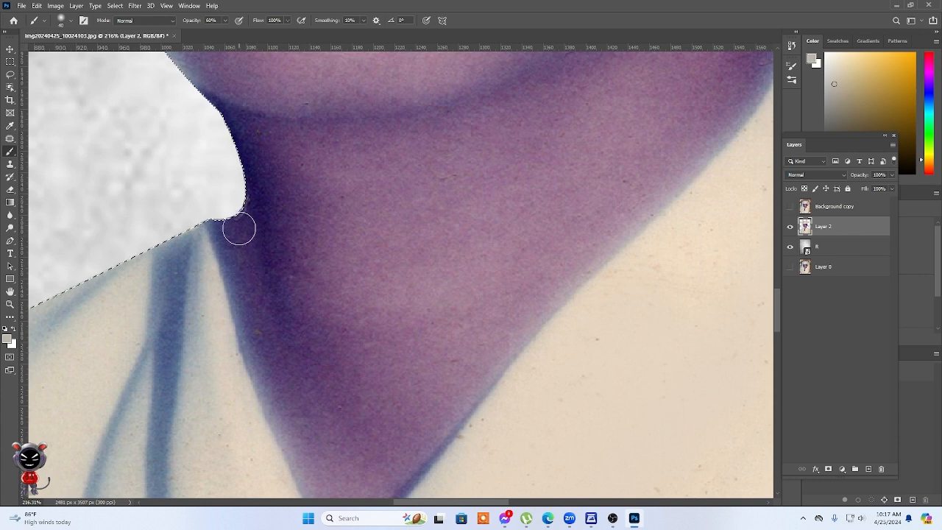
alt+click(243, 215)
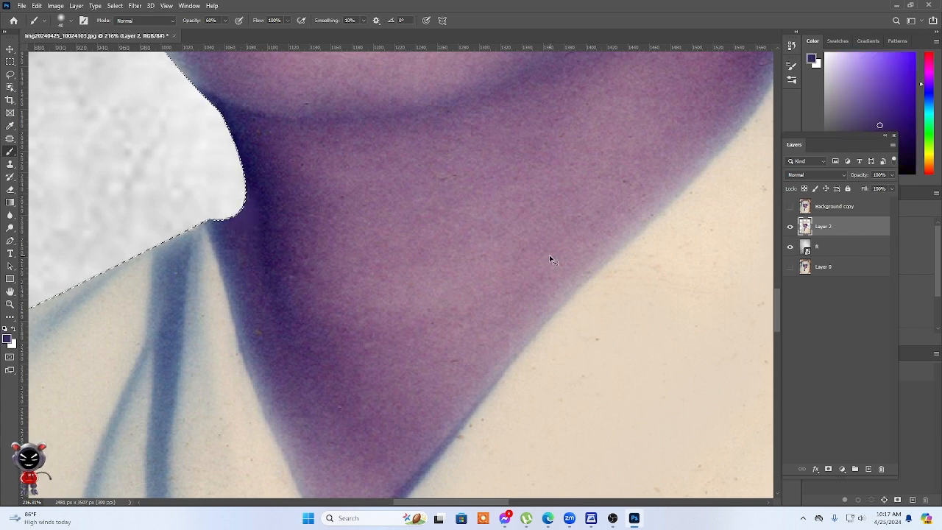
key(ctrl+d)
Paint sampled cream over the specks on the gown between the dark collar fold and the neck, just above the tie.
scroll(563, 299, down, 2)
scroll(563, 299, down, 2)
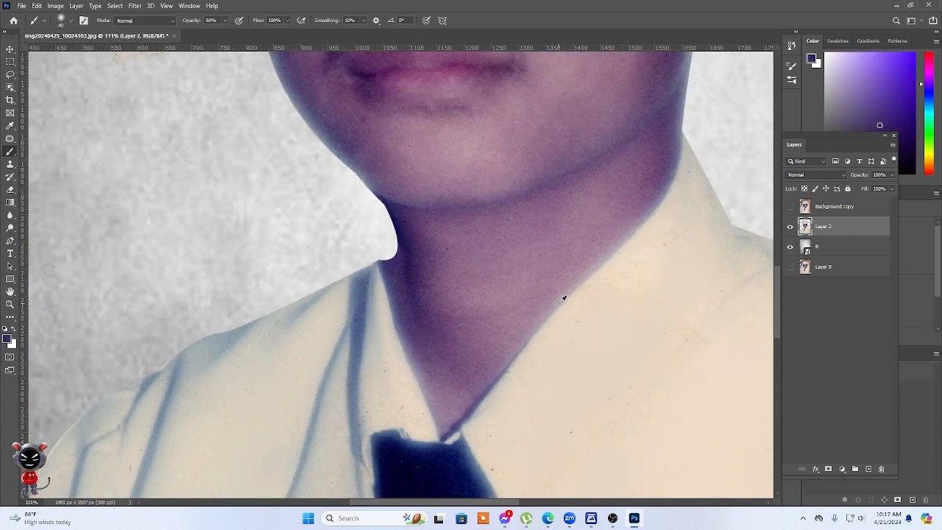
scroll(563, 298, up, 4)
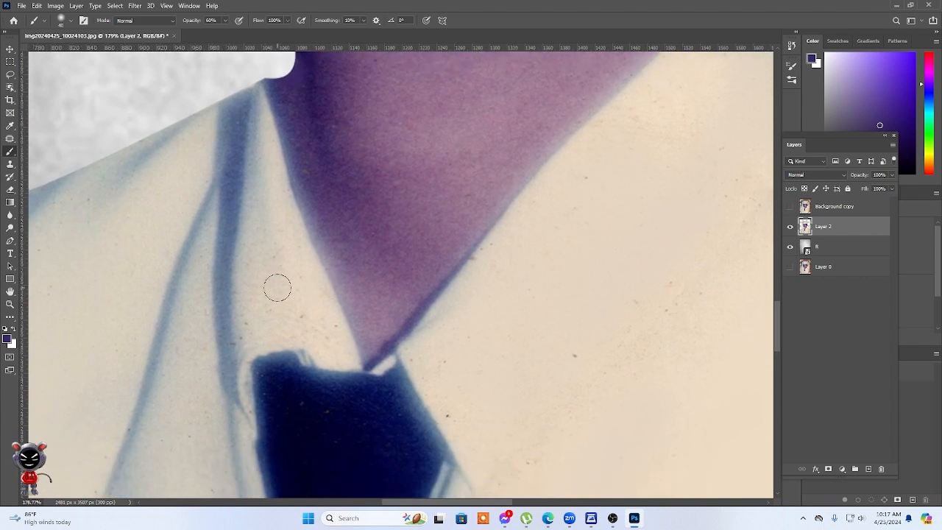
alt+click(289, 283)
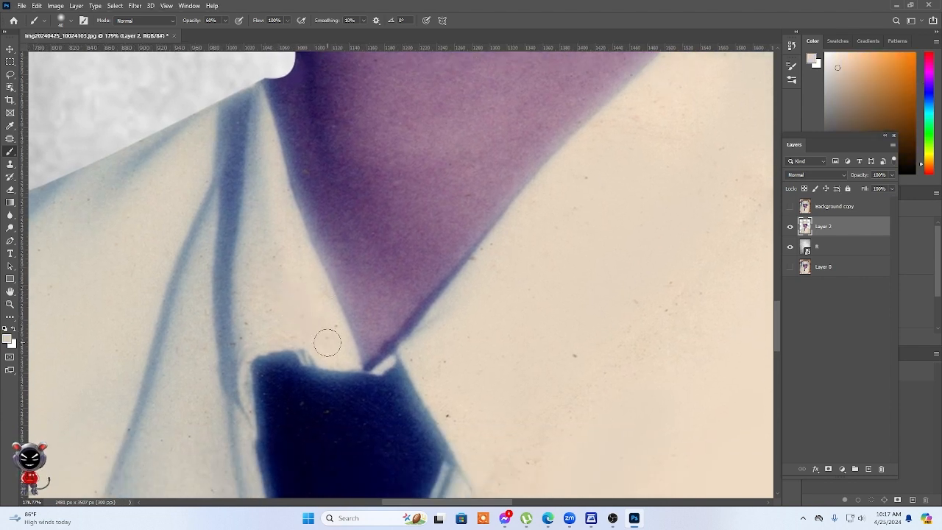
mouse_move(330, 337)
mouse_down()
mouse_move(268, 326)
mouse_move(243, 338)
mouse_move(248, 300)
mouse_move(248, 337)
mouse_move(266, 304)
mouse_move(271, 334)
mouse_up()
Brush sampled cream tones over the specks and stains on the broad lapel beside the neck and tie.
alt+click(467, 281)
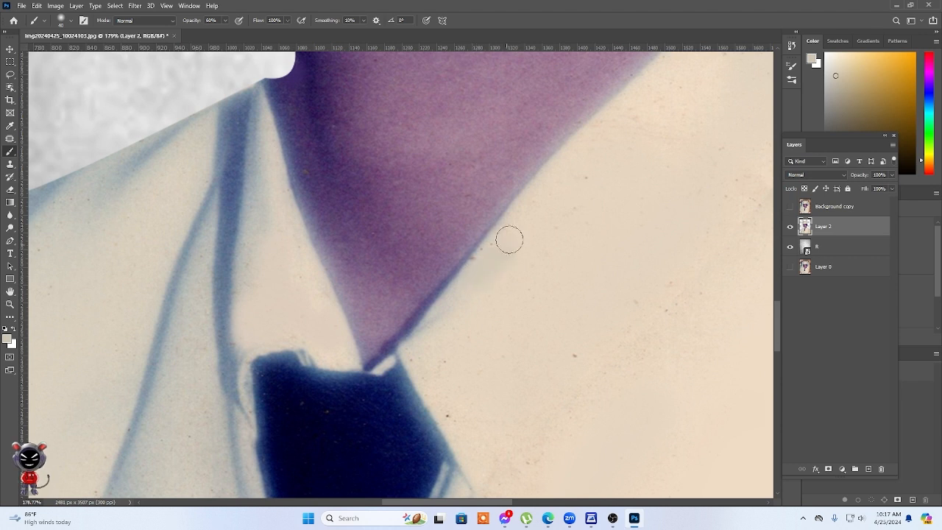
alt+click(667, 281)
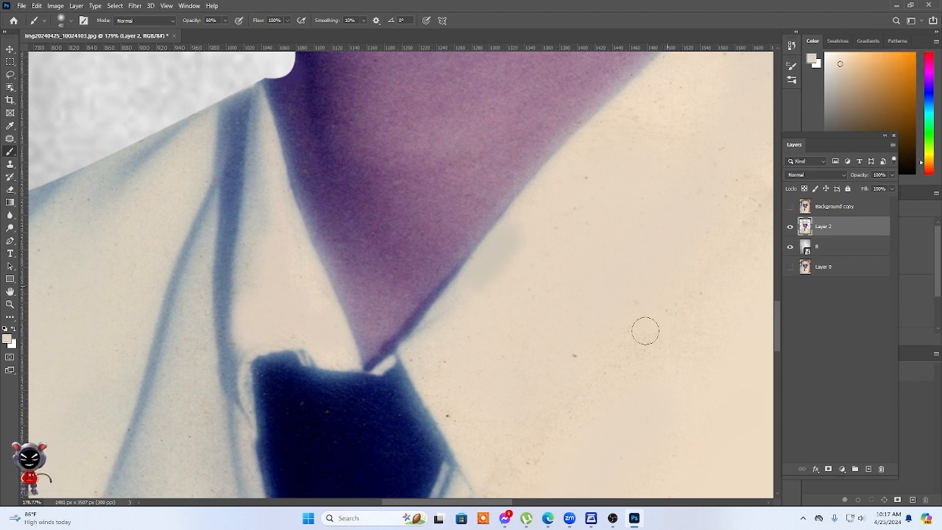
alt+click(657, 298)
drag(598, 327, 534, 404)
alt+click(474, 437)
drag(444, 390, 462, 435)
drag(720, 301, 501, 458)
alt+click(531, 288)
mouse_move(532, 326)
mouse_down()
mouse_move(511, 364)
mouse_move(583, 263)
mouse_move(536, 262)
mouse_move(415, 329)
mouse_move(464, 245)
mouse_move(535, 175)
mouse_up()
Retouch the brownish stain and crease near the gown's shoulder at the canvas edge with sampled beige.
scroll(542, 242, down, 6)
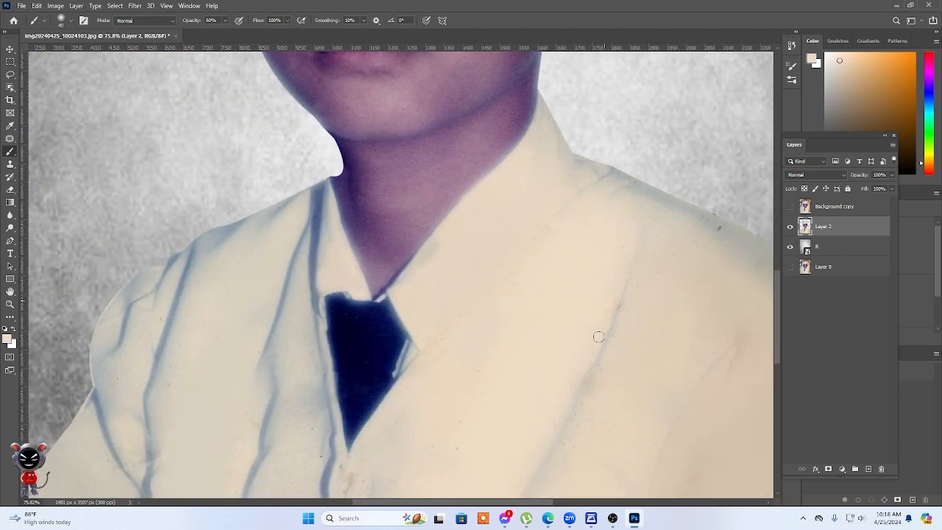
alt+click(650, 293)
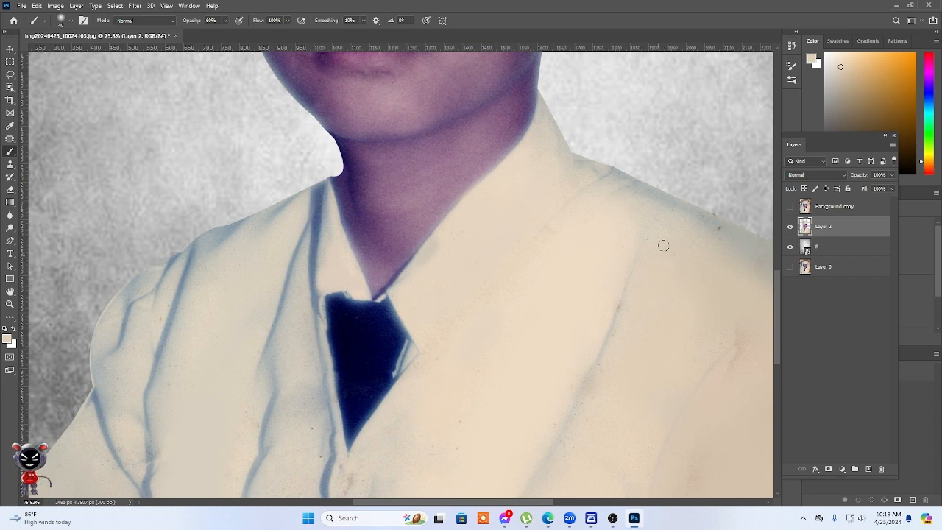
drag(689, 321, 312, 213)
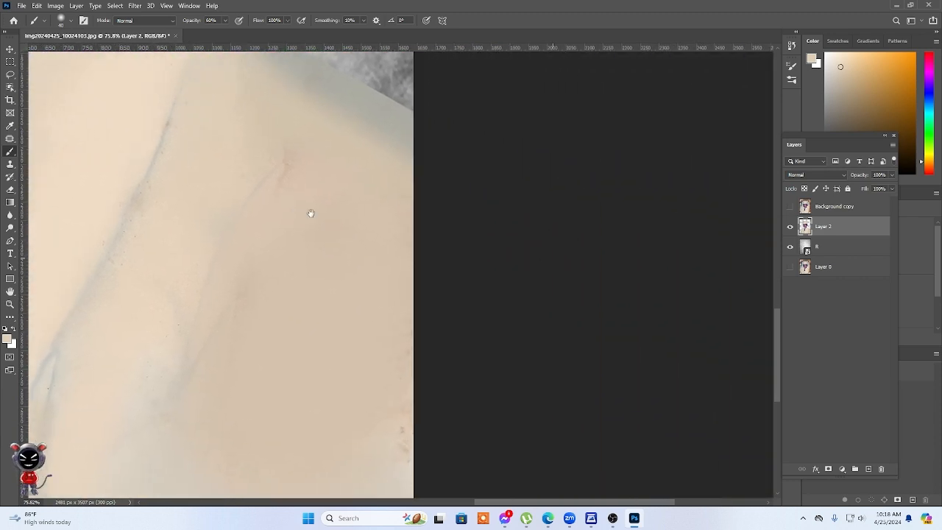
scroll(316, 209, up, 4)
drag(239, 194, 398, 329)
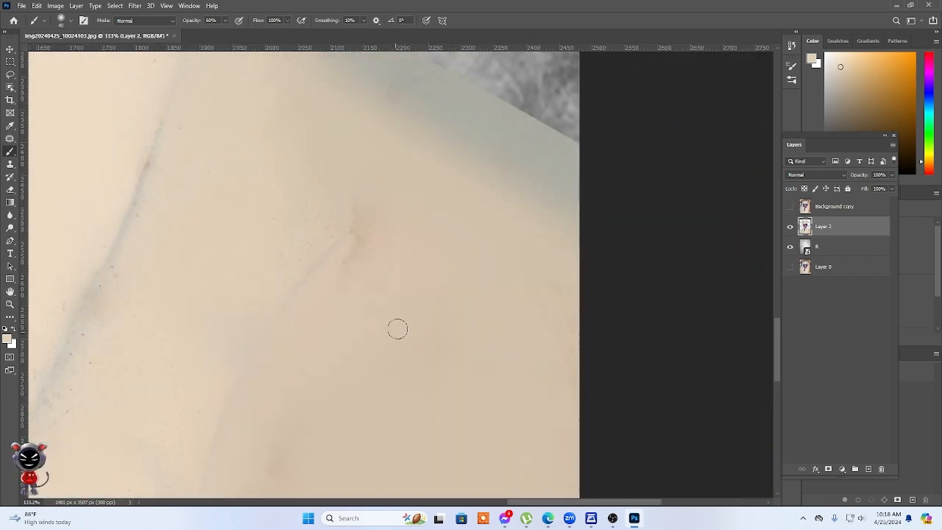
alt+click(341, 301)
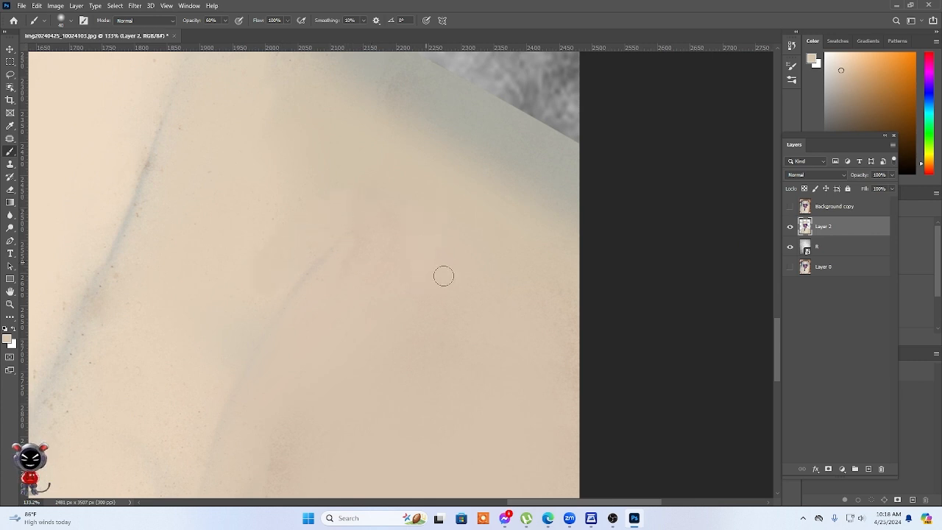
Paint sampled cream over the dark specks along both sides of the gown's long diagonal fold.
scroll(444, 276, left, 5)
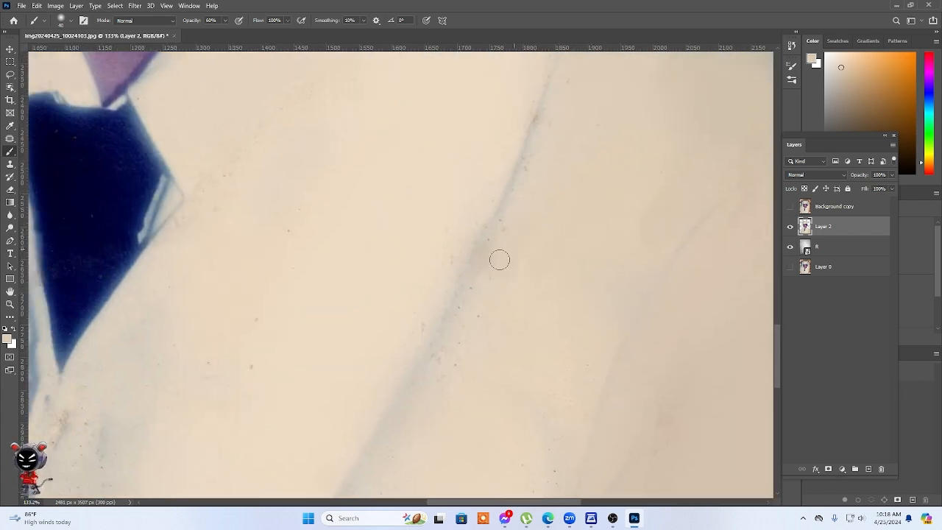
alt+click(463, 213)
drag(437, 245, 446, 267)
drag(413, 331, 416, 337)
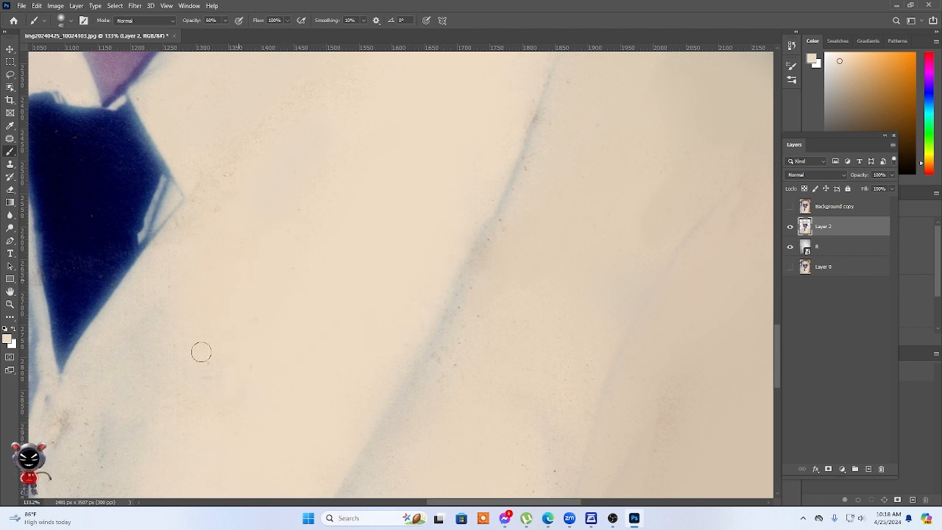
Paint out the stains below the tie's tip and between the front gown folds, enlarging the brush to 70 pixels.
drag(283, 333, 478, 260)
alt+click(302, 295)
drag(266, 337, 254, 372)
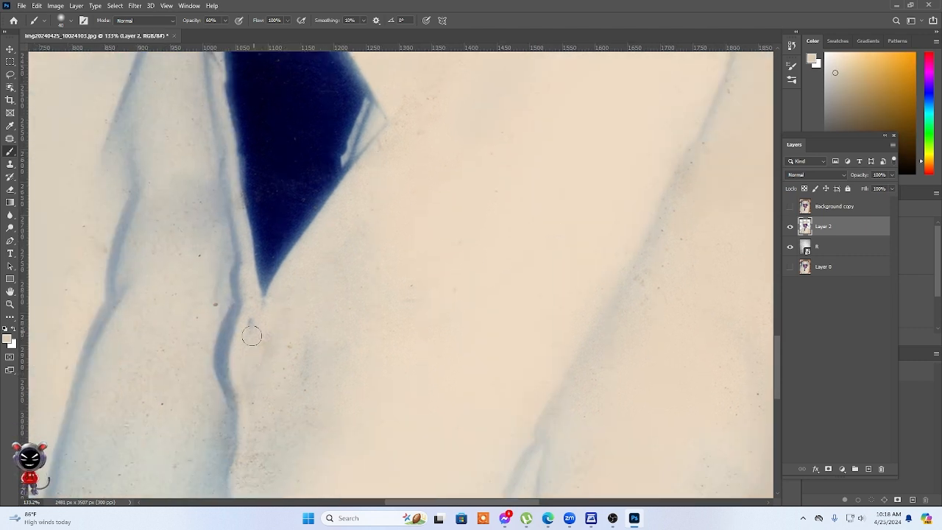
drag(277, 420, 351, 275)
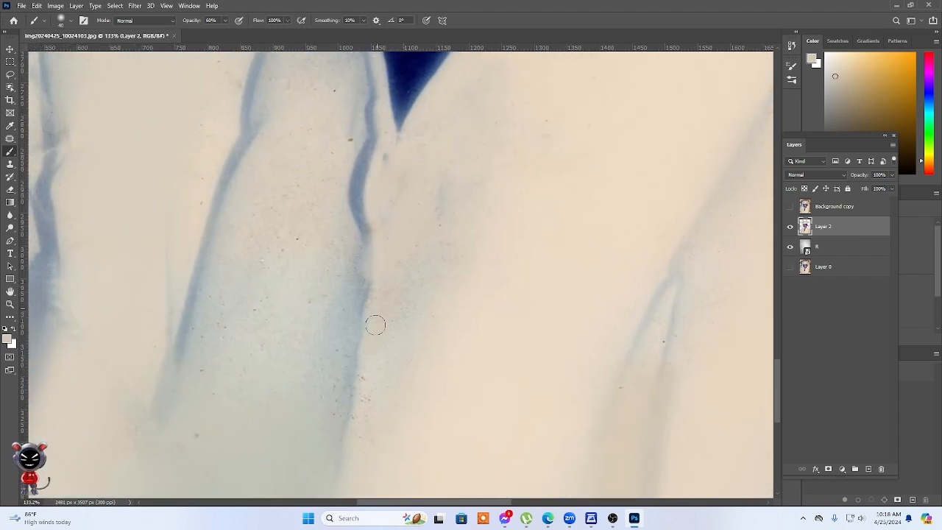
alt+click(291, 398)
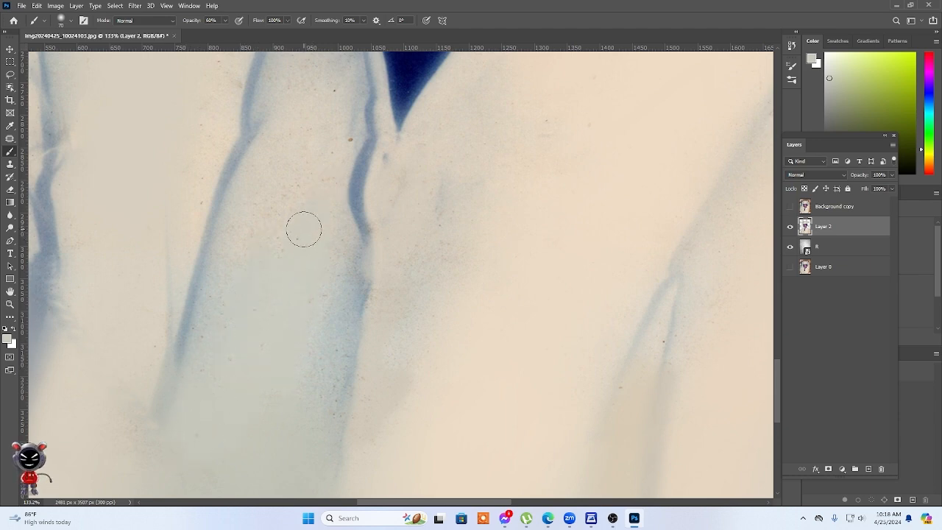
drag(302, 225, 313, 345)
alt+click(353, 258)
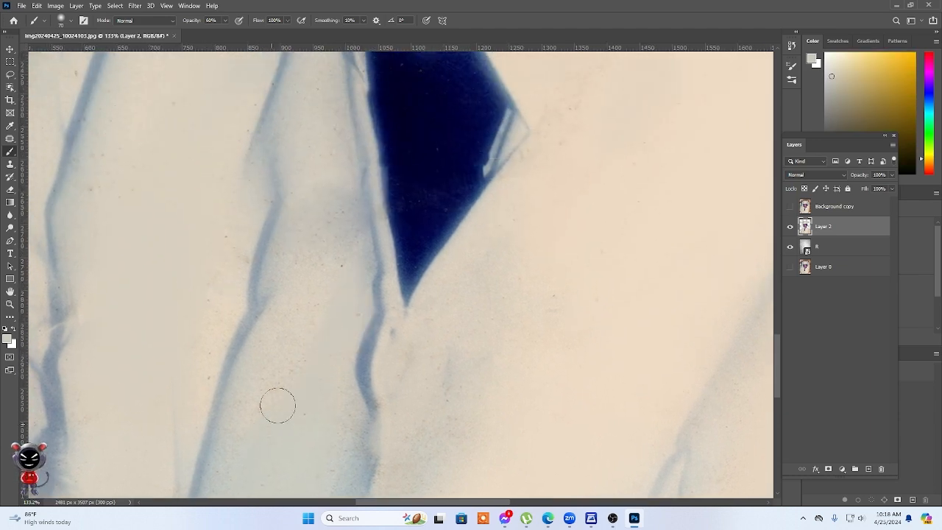
Duplicate Layer 2 and brighten the copy with Levels, setting the white input level to 225.
scroll(371, 280, down, 2)
scroll(370, 280, down, 5)
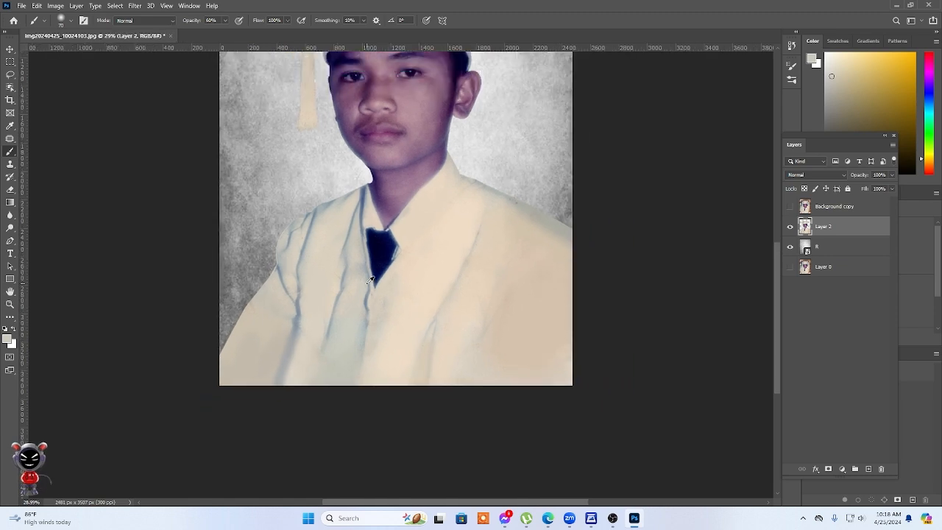
scroll(370, 280, up, 2)
scroll(371, 280, down, 2)
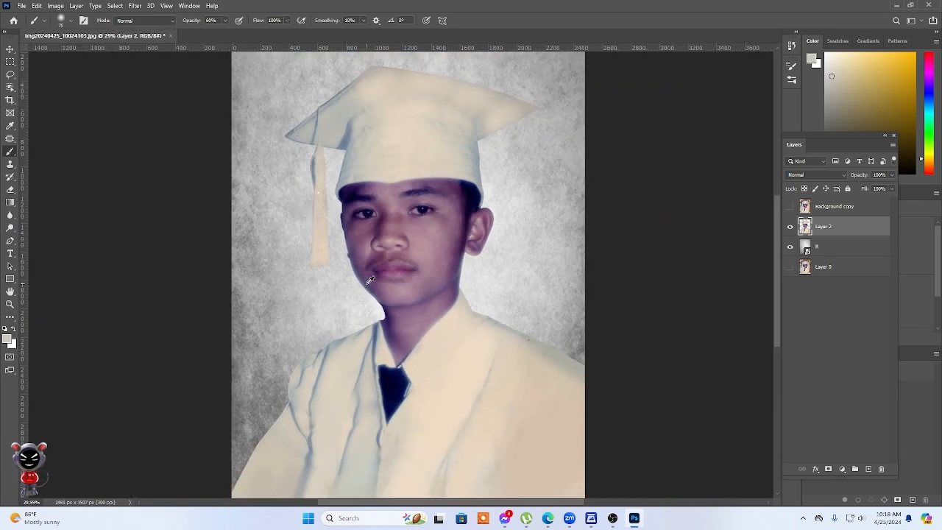
key(ctrl+j)
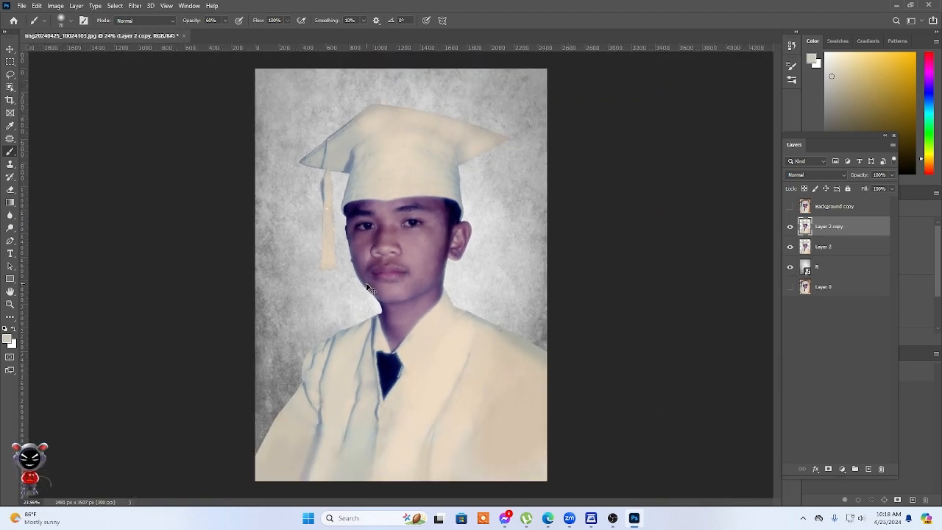
key(ctrl+l)
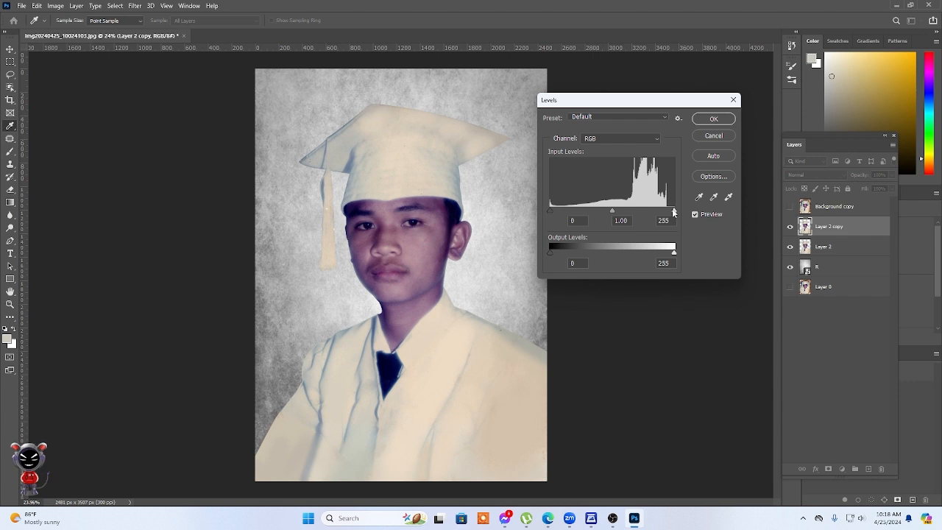
drag(672, 212, 664, 213)
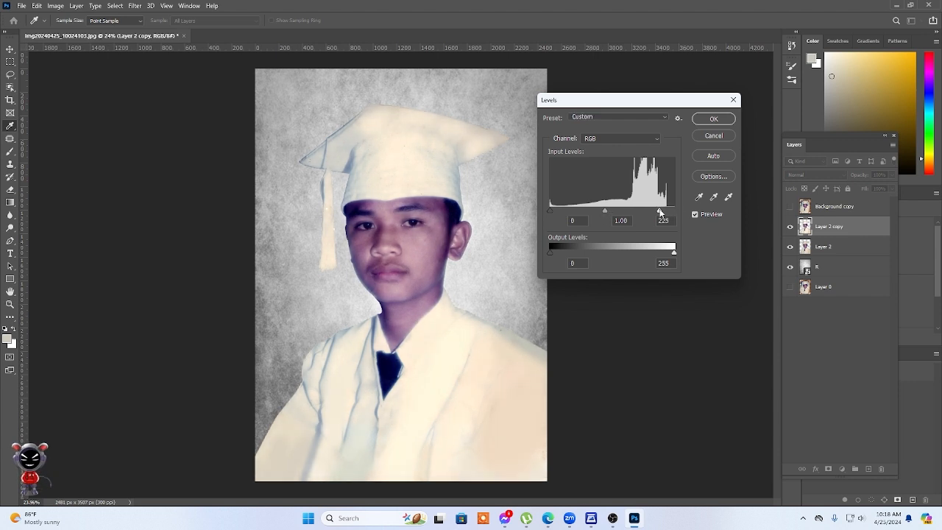
click(718, 119)
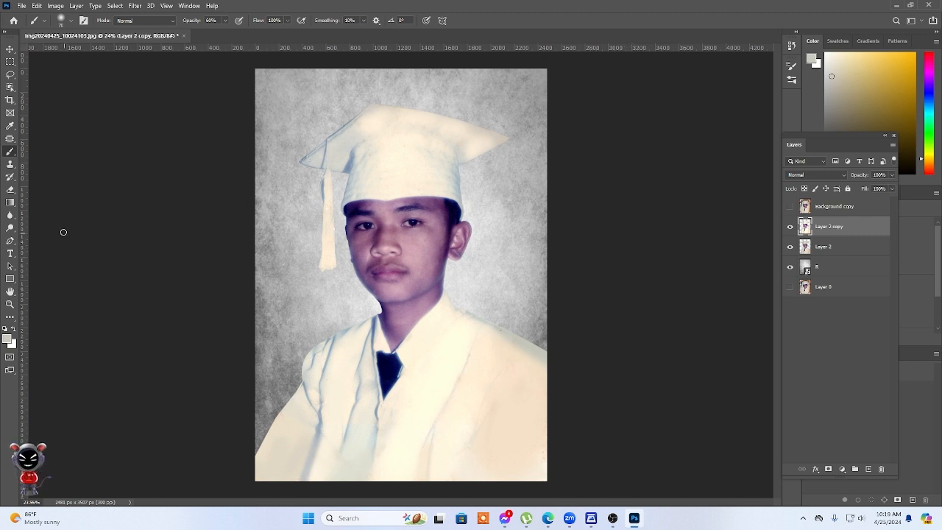
Erase the face area of Layer 2 copy with a soft Eraser, reducing its size to 300 pixels for smaller areas.
click(9, 189)
click(392, 242)
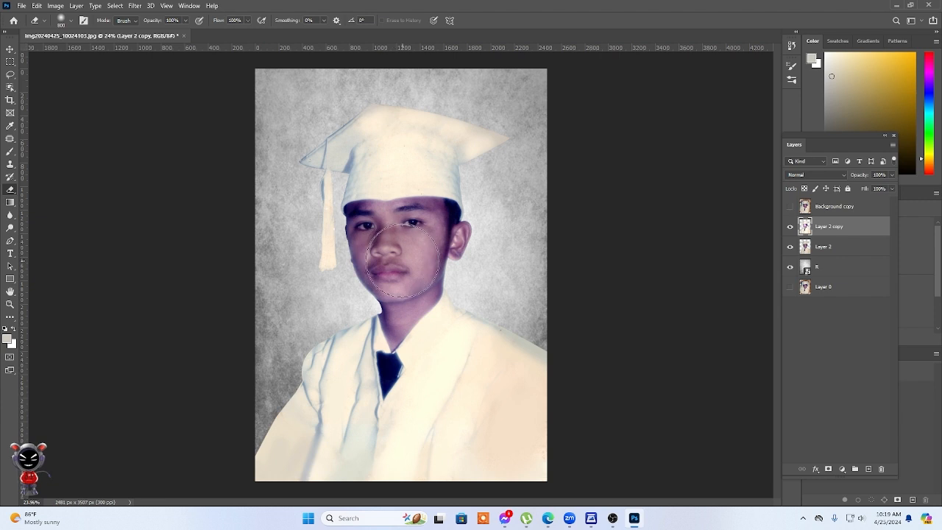
key(bracketleft)
key(bracketleft)
mouse_move(412, 237)
mouse_down()
mouse_move(426, 223)
mouse_move(404, 283)
mouse_up()
key(bracketleft)
key(bracketleft)
key(bracketleft)
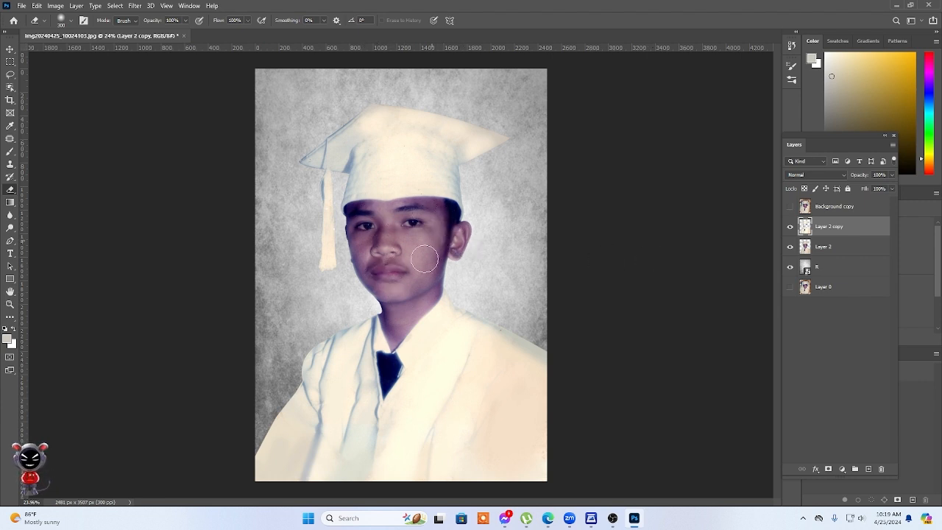
Add a new layer directly above the R backdrop layer and set the foreground colour to black, 000000.
click(847, 272)
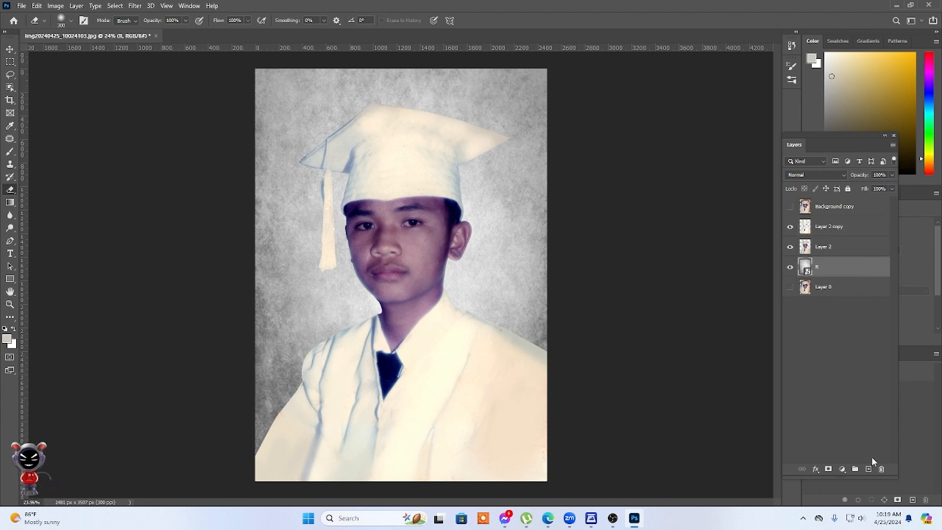
click(869, 469)
click(7, 337)
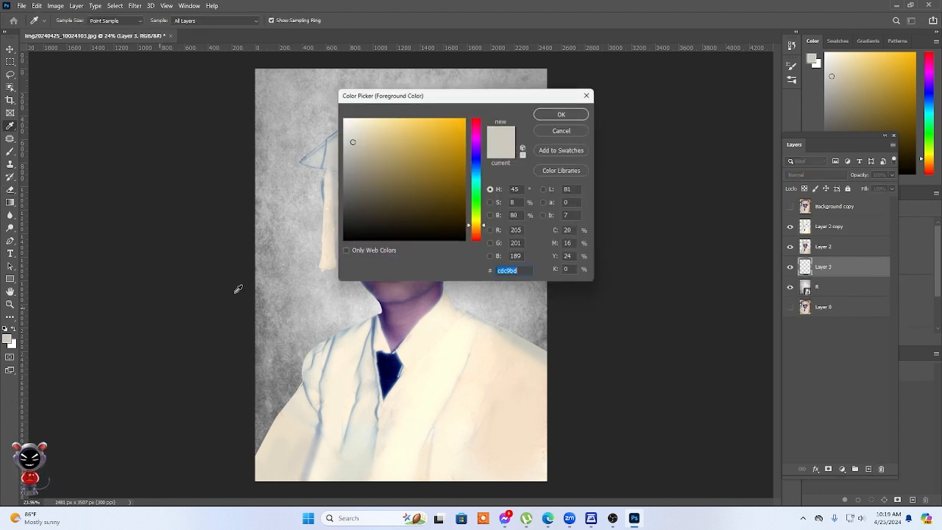
text(000000)
click(578, 116)
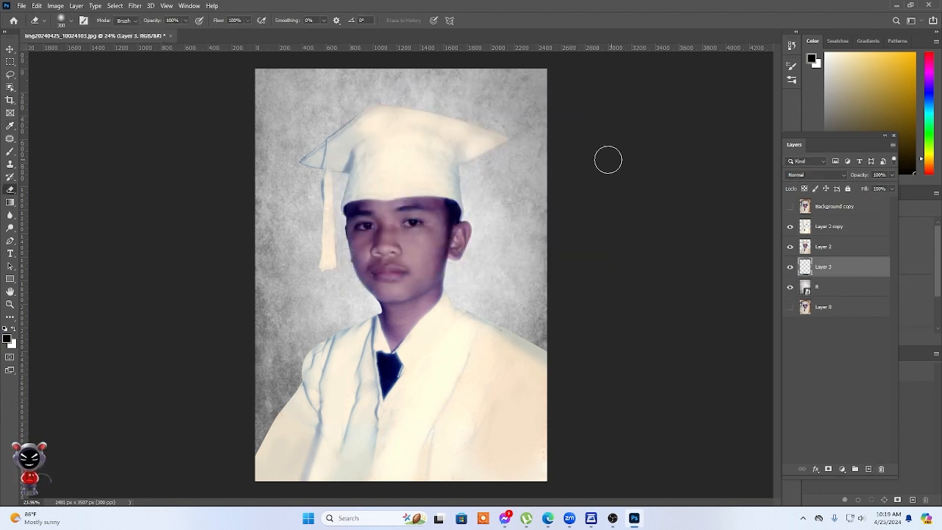
Paint a soft black shadow on Layer 3 beside the cap, neck and right-hand shoulder, enlarging the brush to 400 pixels.
key(b)
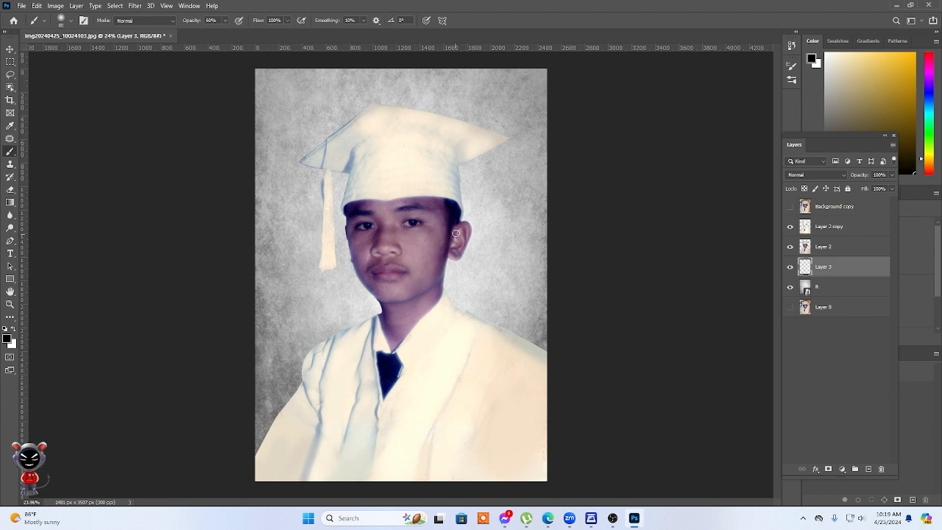
key(bracketright)
key(bracketright)
key(bracketright)
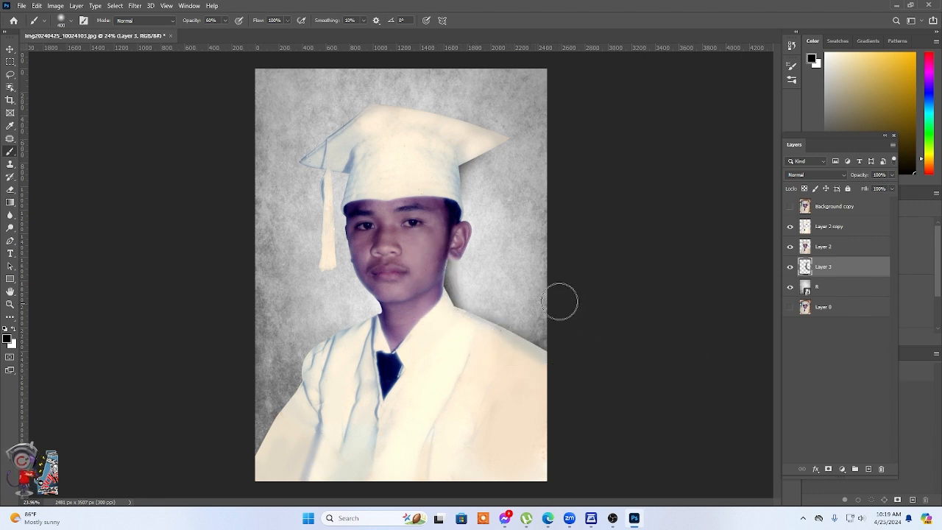
Nudge the Layer 3 shadow slightly left and down behind the figure, and deselect the layer.
click(10, 48)
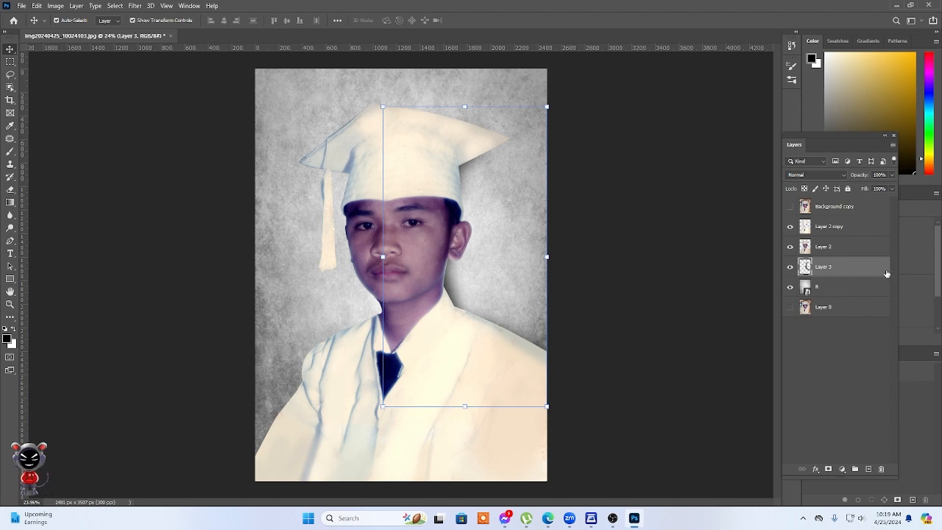
key(shift+Left)
key(shift+Left)
key(shift+Down)
key(shift+Down)
key(shift+Left)
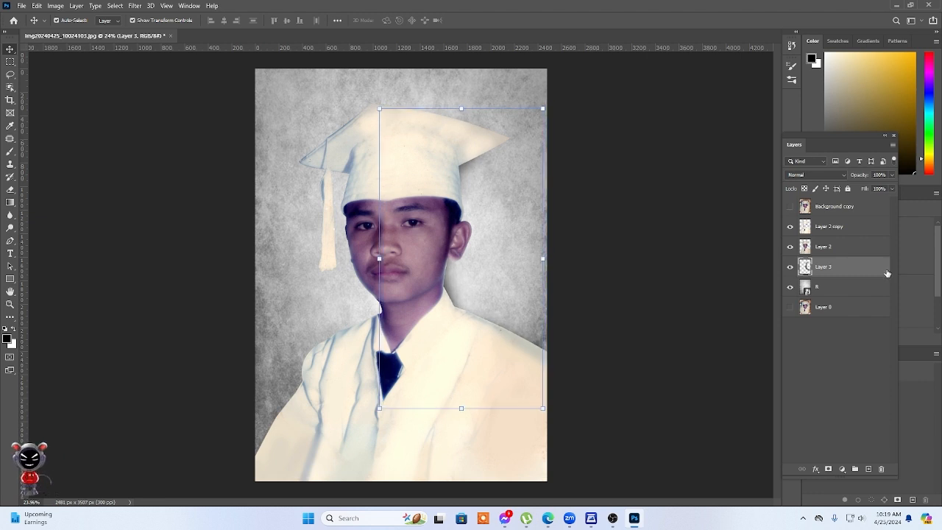
key(shift+Down)
click(718, 237)
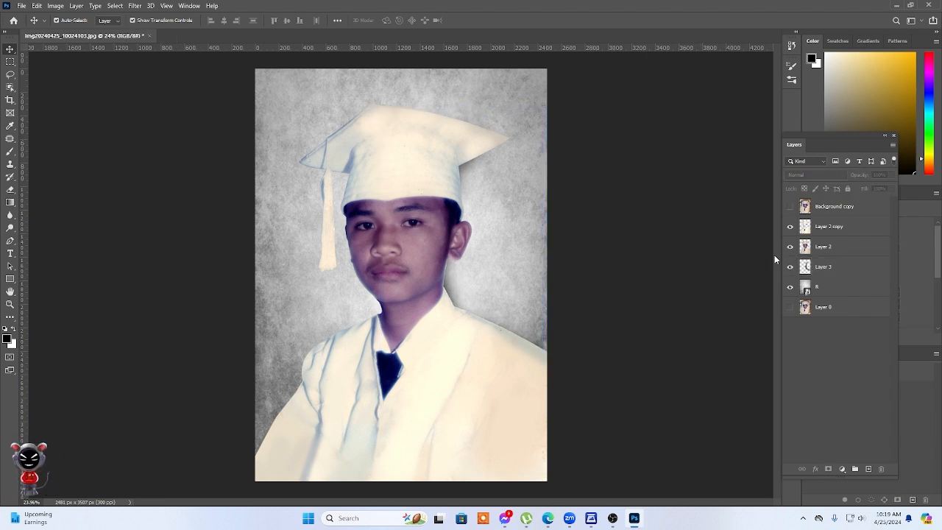
Extend the Layer 3 shadow under the cap's brim beside the tassel, reducing the brush to 100 pixels.
key(b)
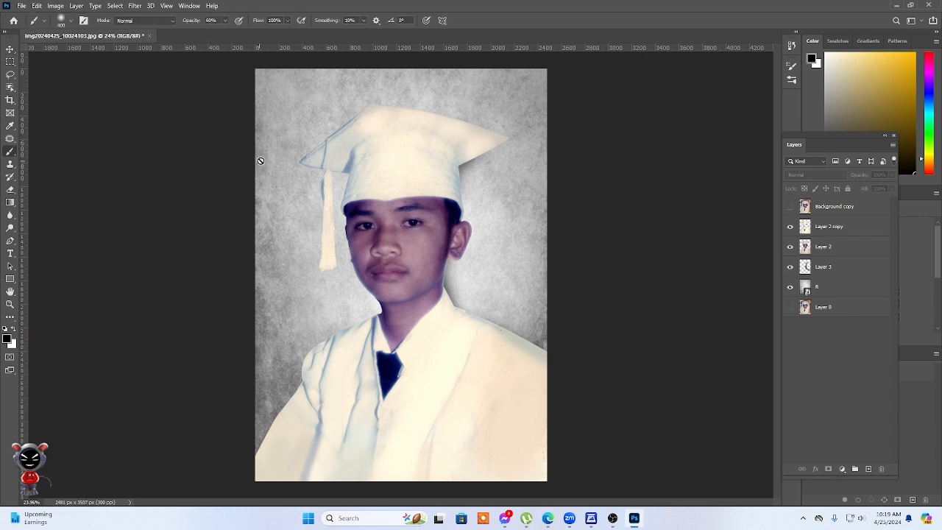
click(836, 264)
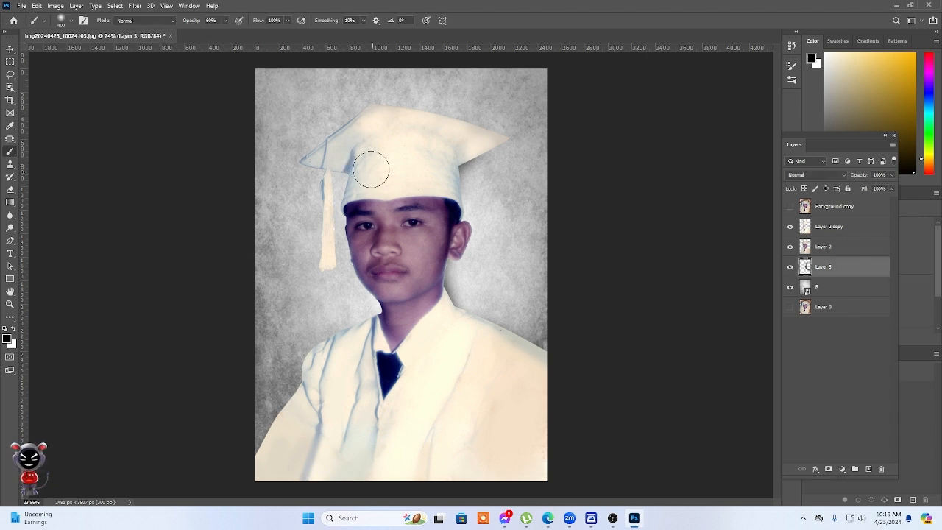
key(bracketleft)
key(bracketleft)
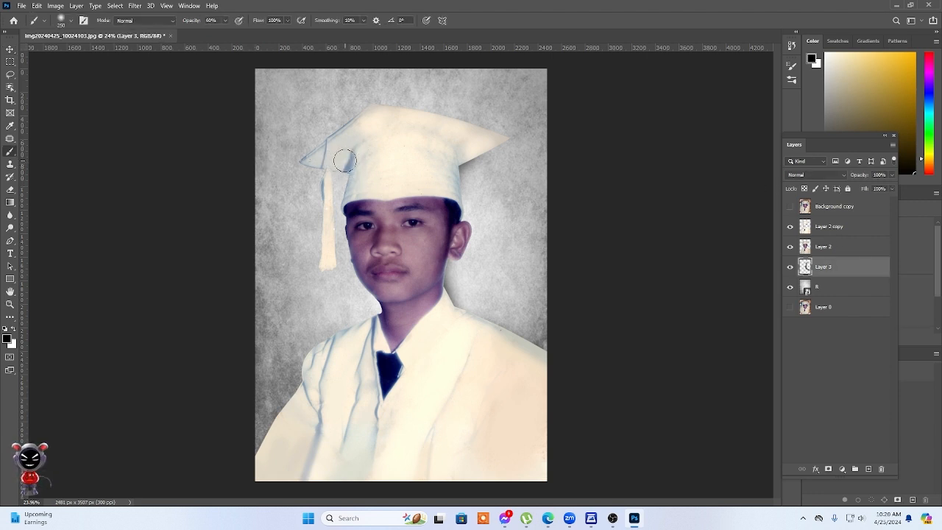
key(p)
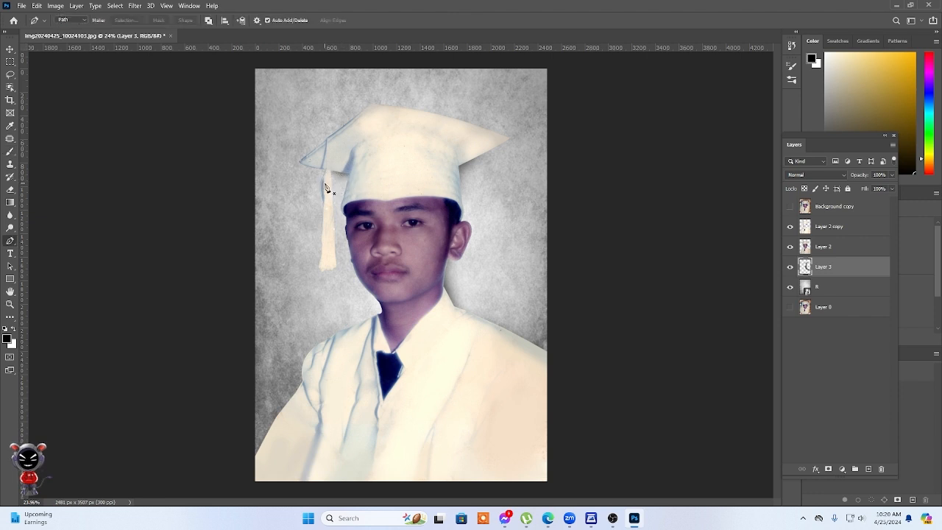
key(b)
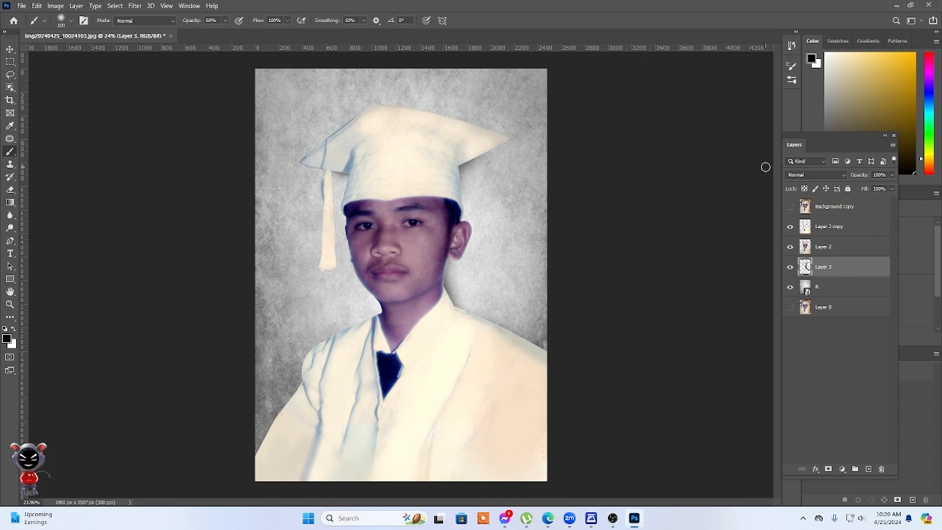
Darken the grey studio backdrop on layer R, strengthening its contrast.
scroll(534, 248, down, 2)
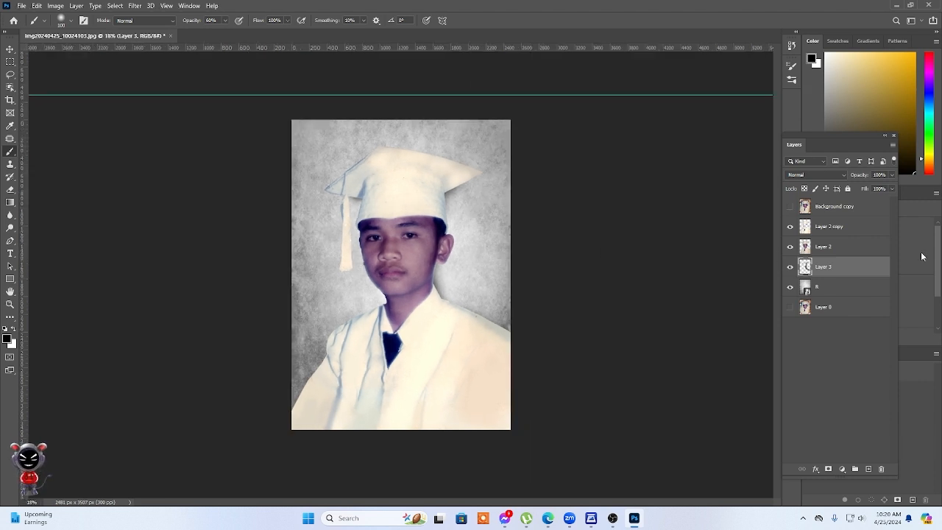
click(856, 290)
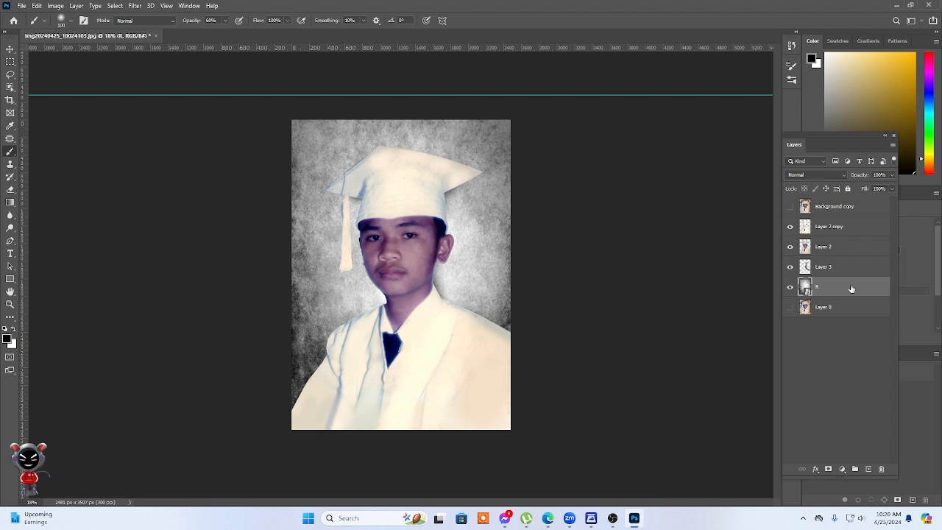
Compare the restoration with the damaged original by toggling the visibility of Background copy.
click(862, 210)
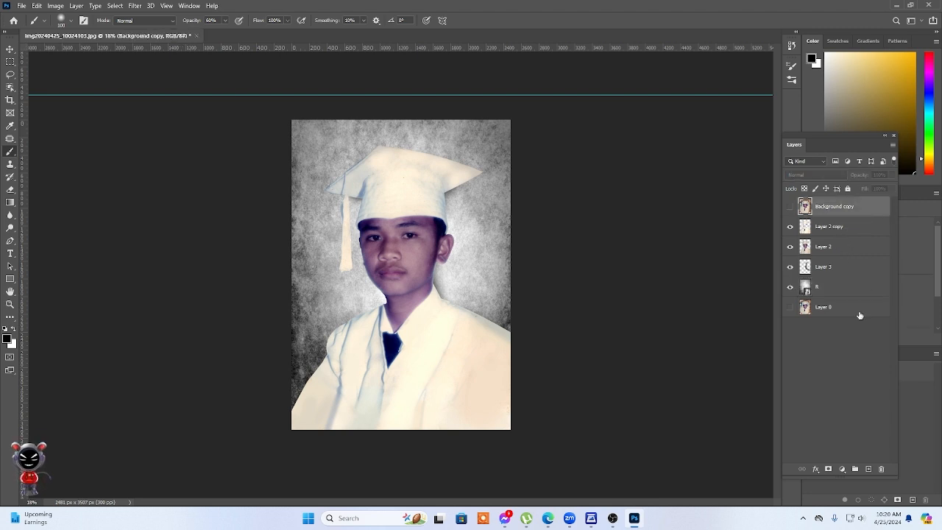
click(792, 209)
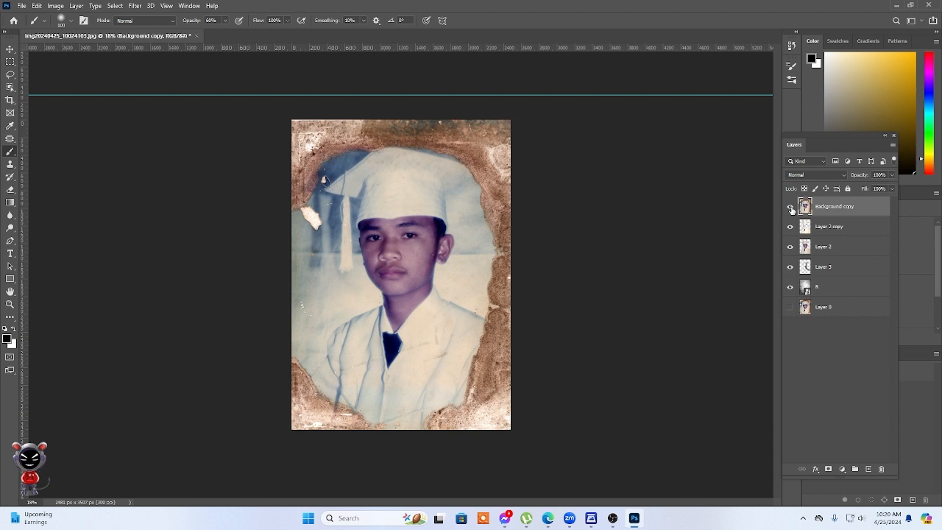
click(792, 209)
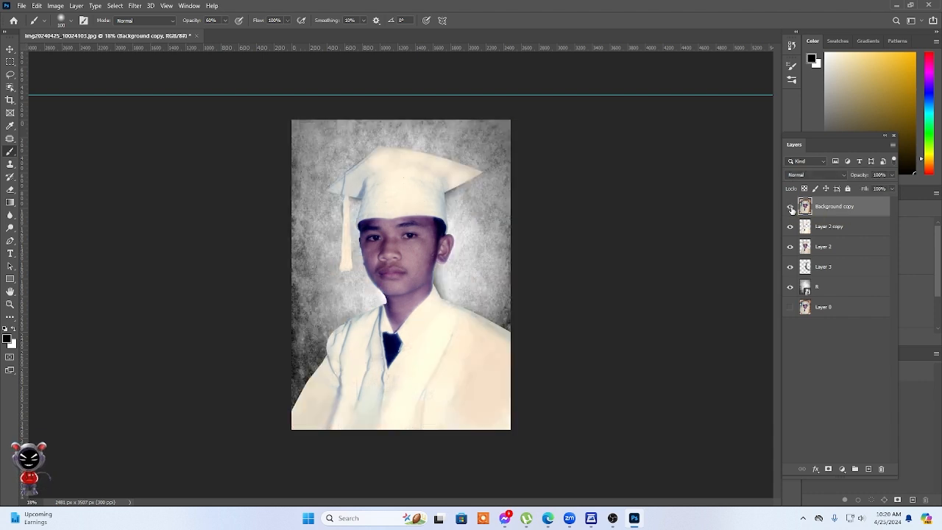
click(791, 209)
click(792, 209)
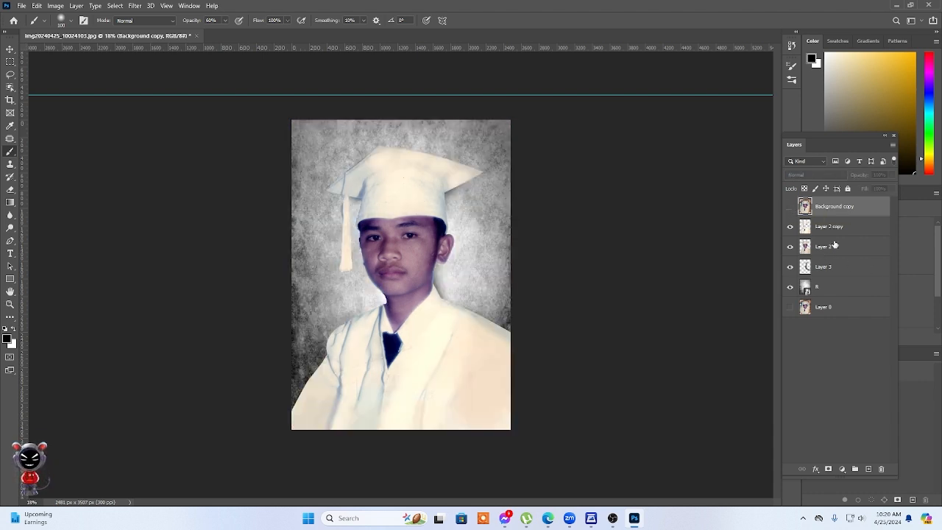
Merge Layer 2 and Layer 2 copy into a single portrait layer.
click(844, 248)
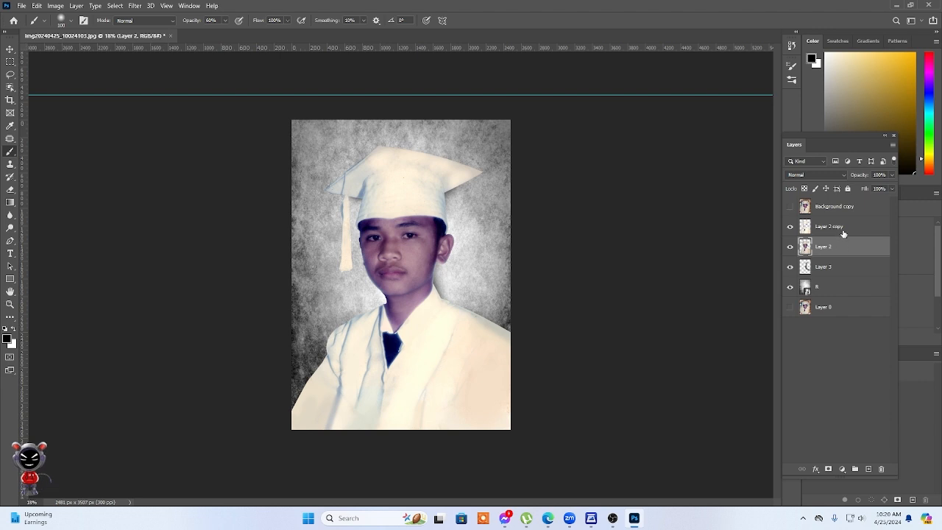
shift+click(844, 228)
key(ctrl+e)
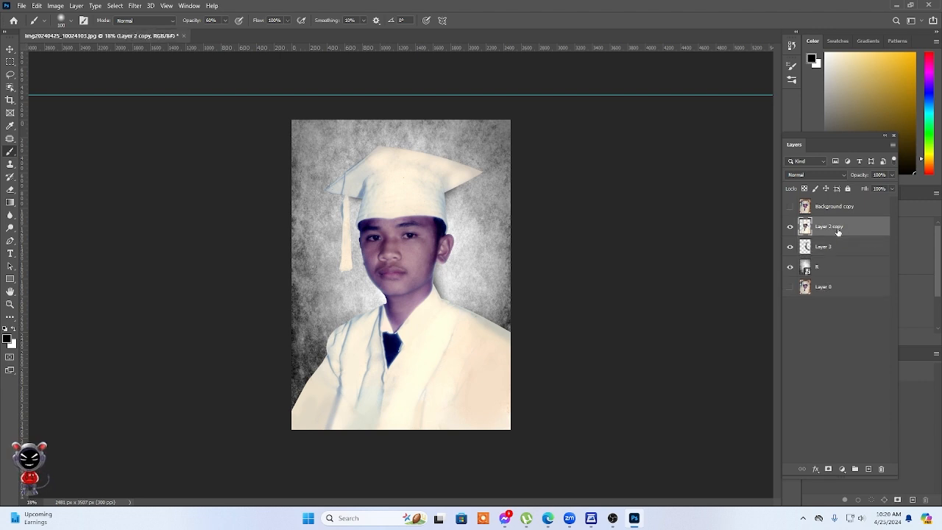
Brighten the merged portrait layer slightly with a midtone Curves adjustment and compare it with the damaged original.
key(ctrl+m)
click(704, 186)
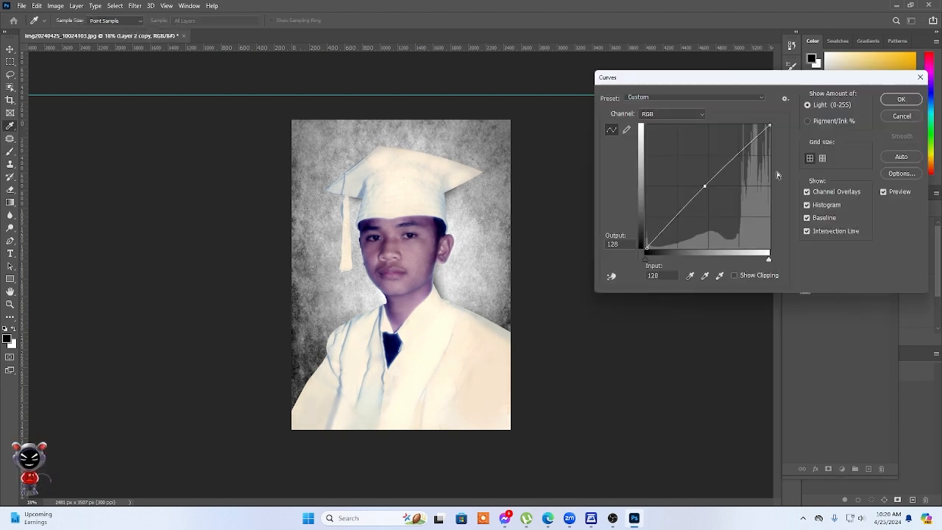
click(888, 101)
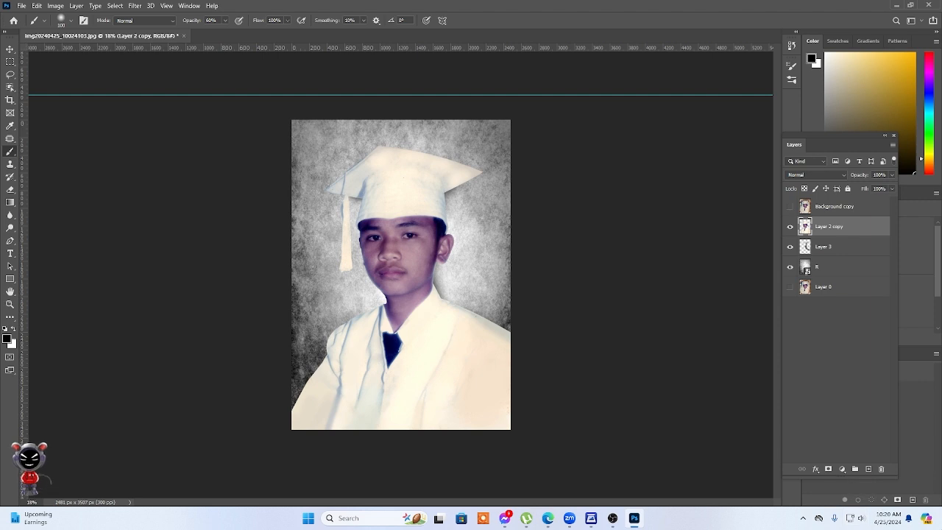
click(788, 208)
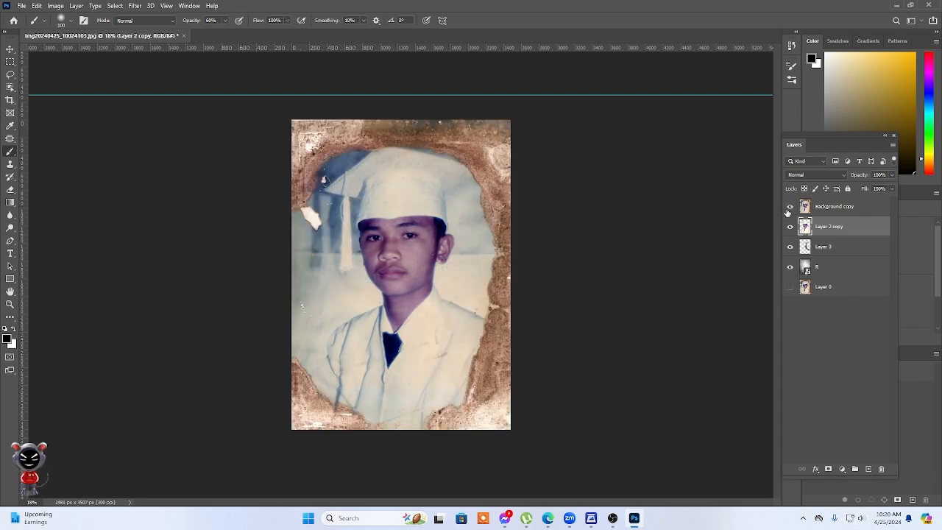
click(789, 209)
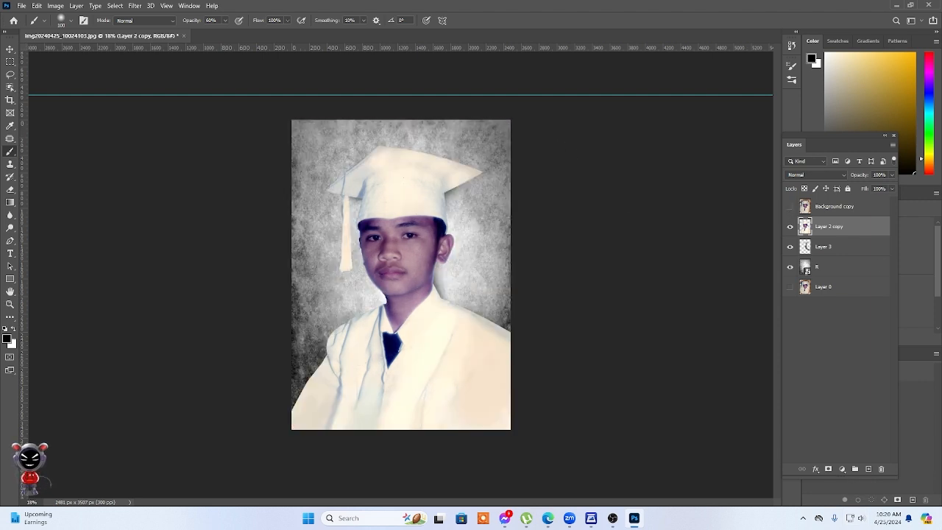